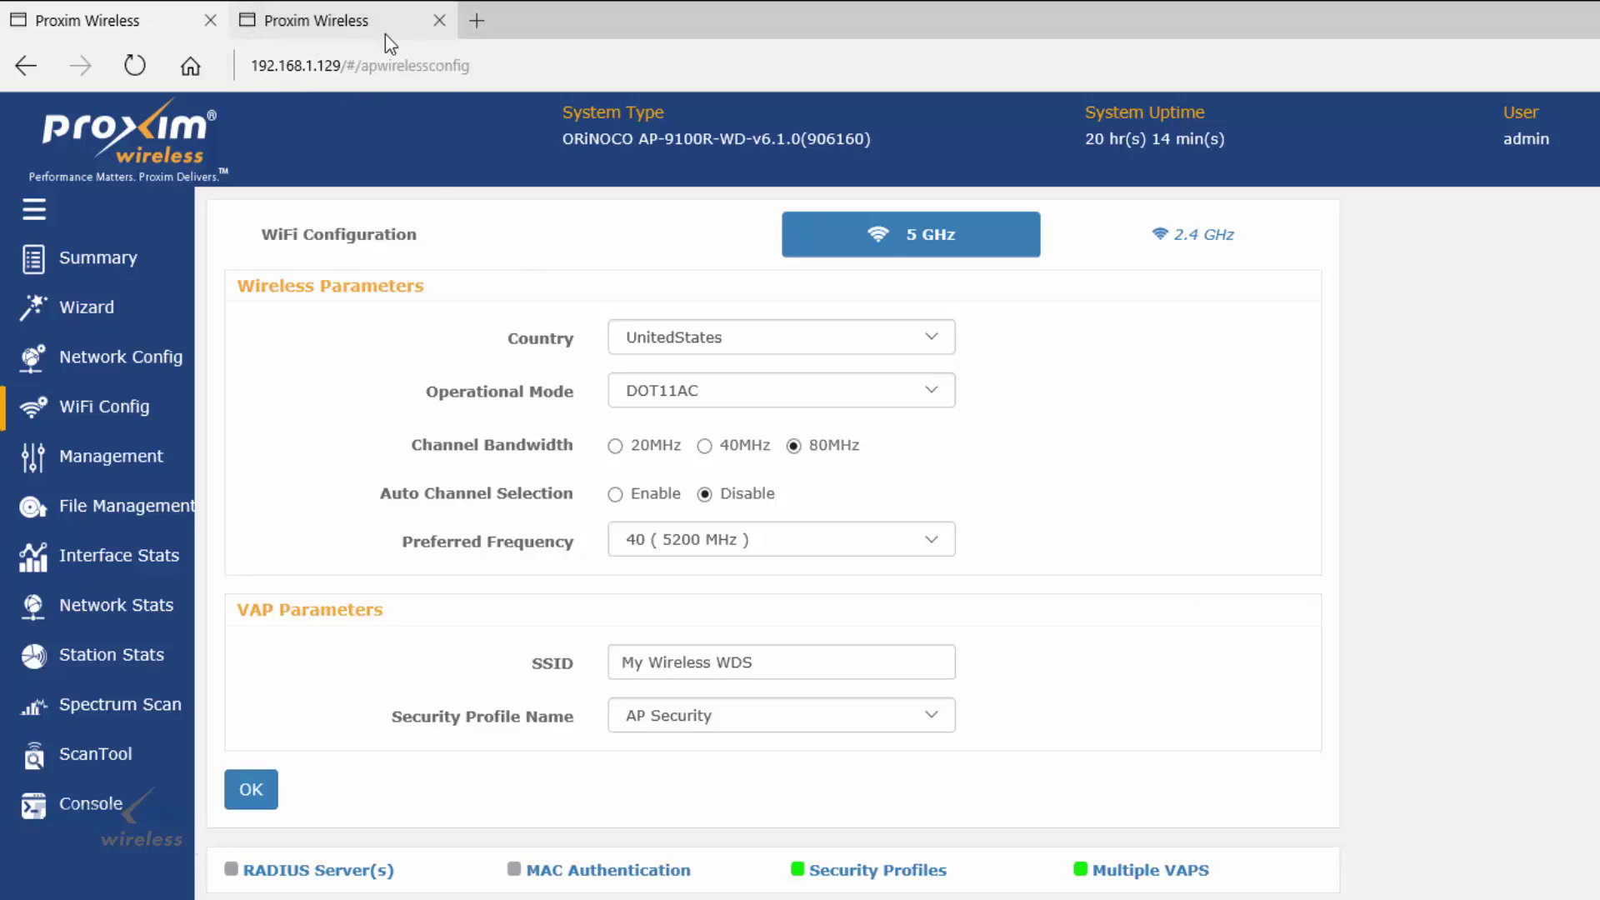
# Compare the 5 GHz WiFi configuration of the access points at 192.168.1.129 and 192.168.1.130.
pyautogui.click(304, 29)
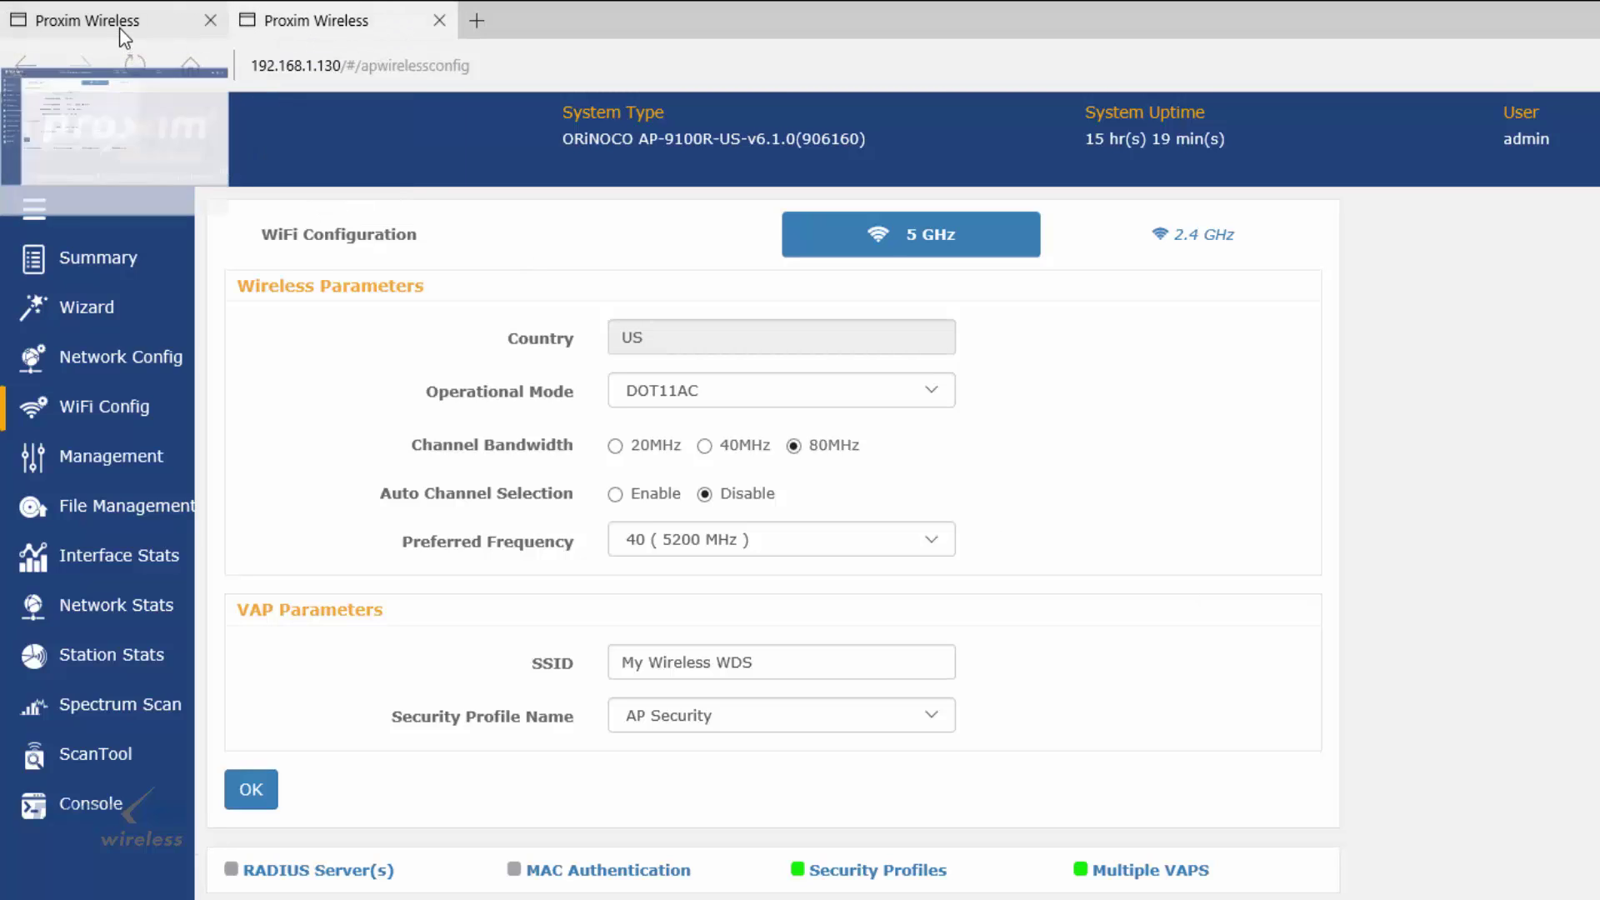
pyautogui.click(118, 27)
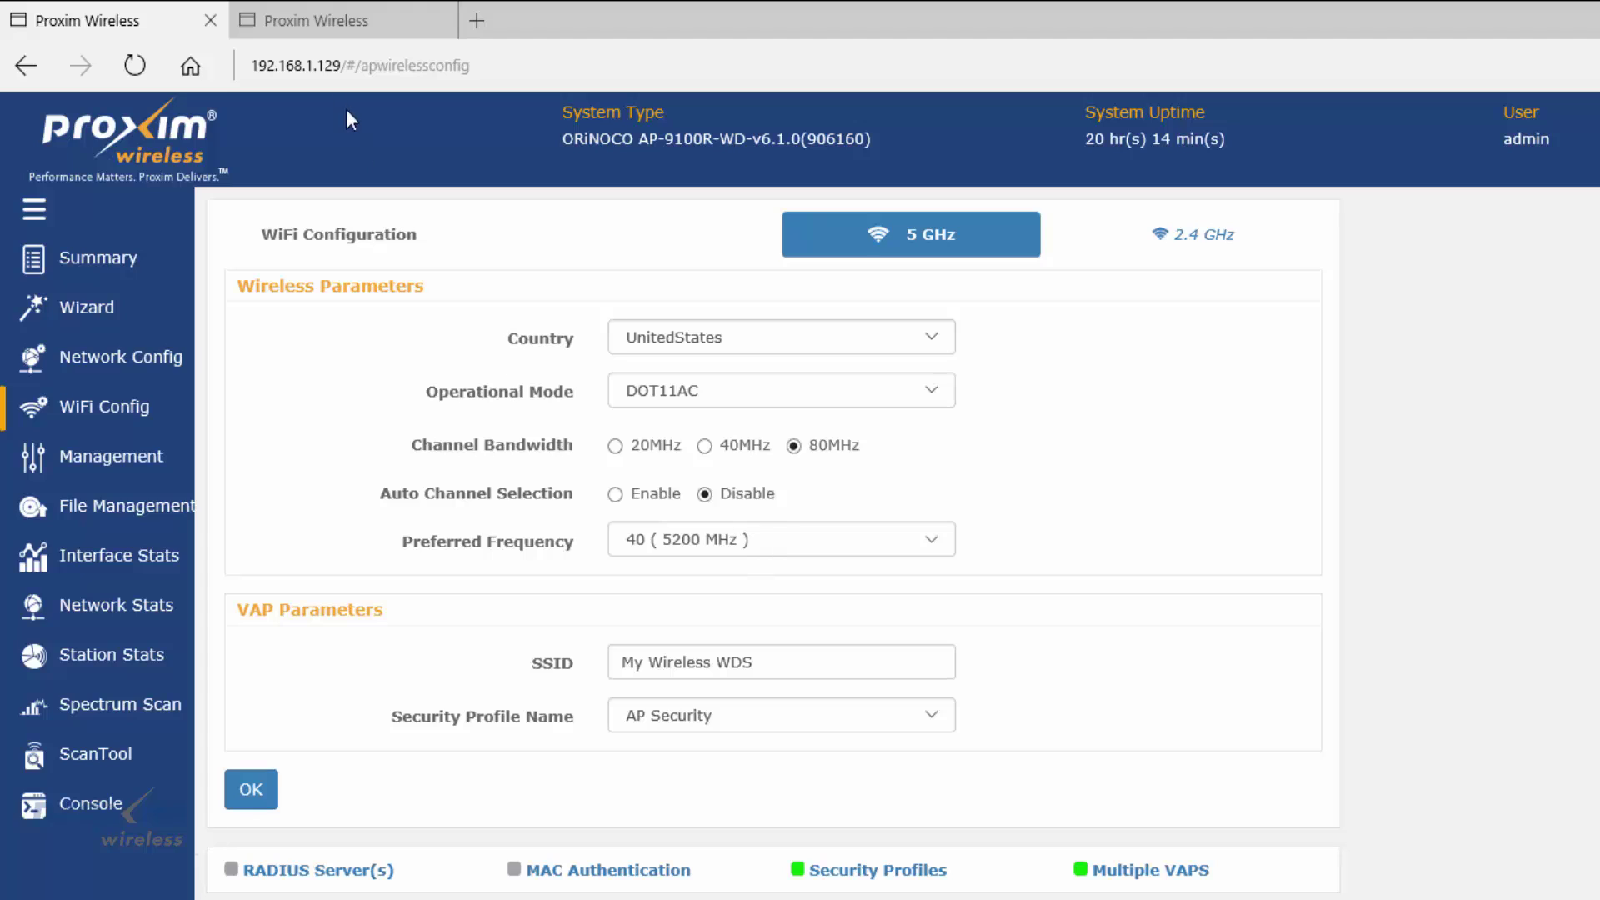
pyautogui.click(308, 27)
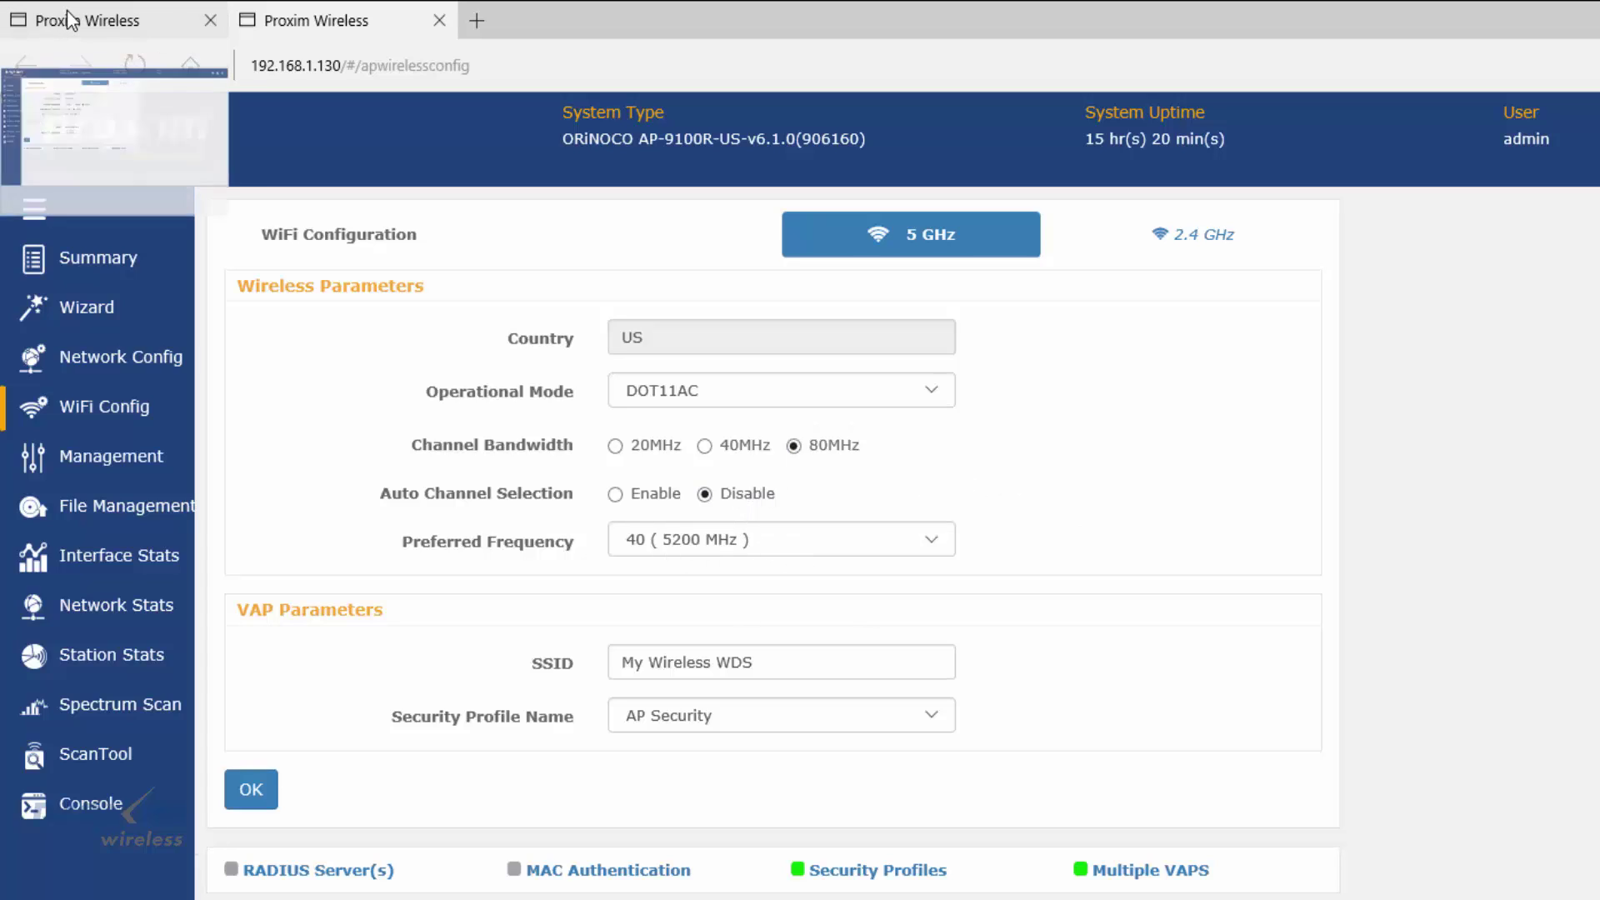
pyautogui.click(66, 29)
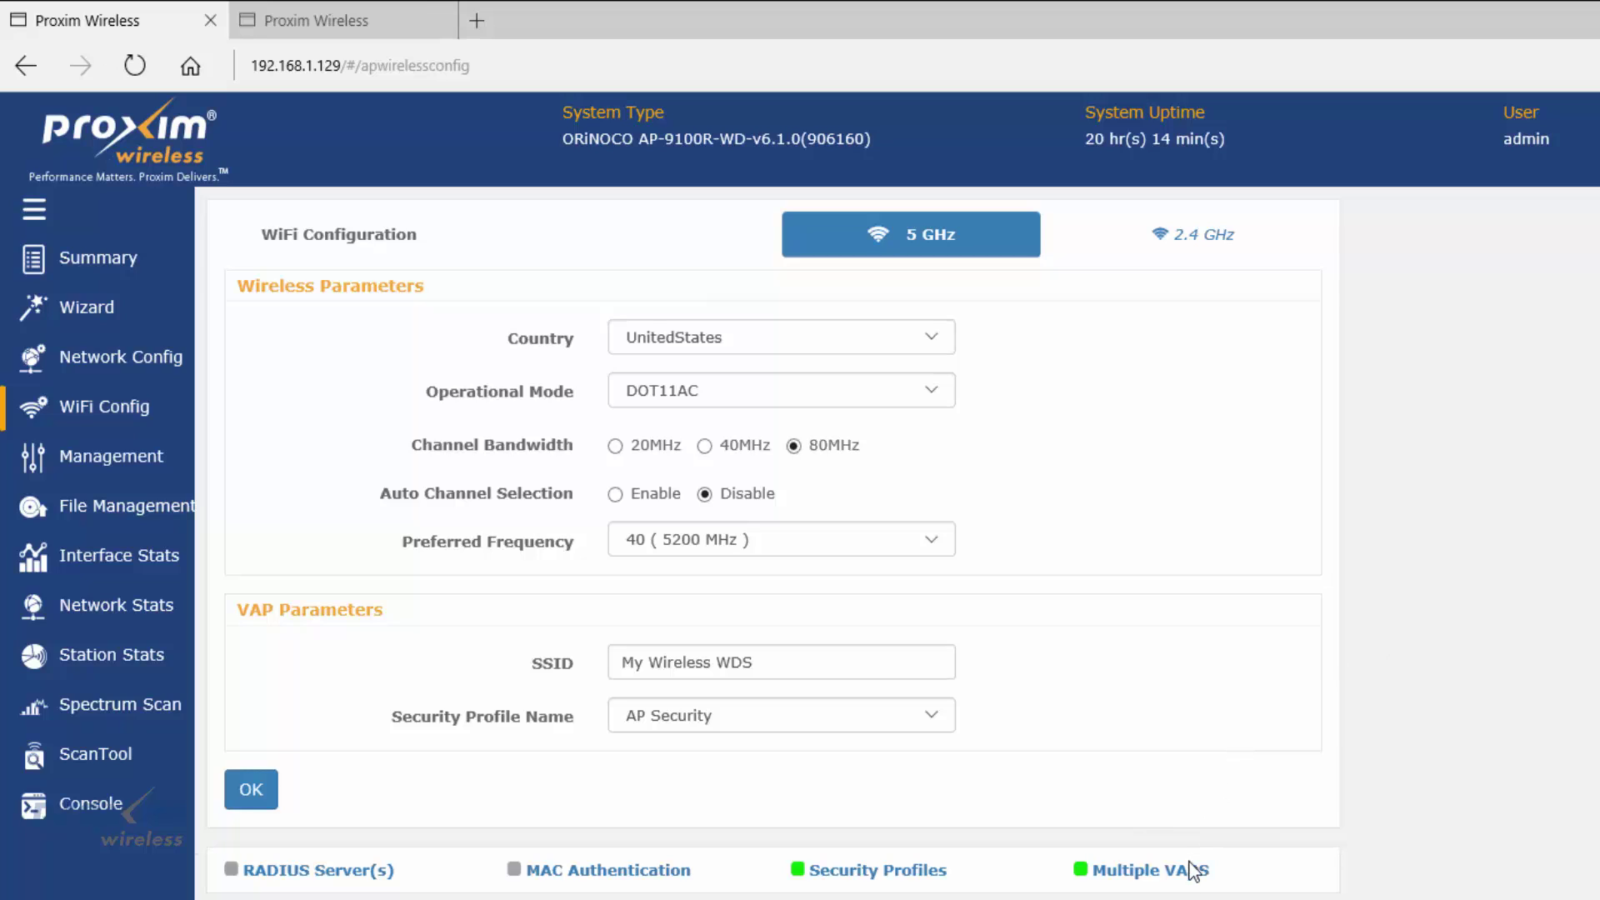
# Edit the first 5 GHz VAP of the access point at 192.168.1.129 and set its type to WDS-END-A.
pyautogui.click(1169, 873)
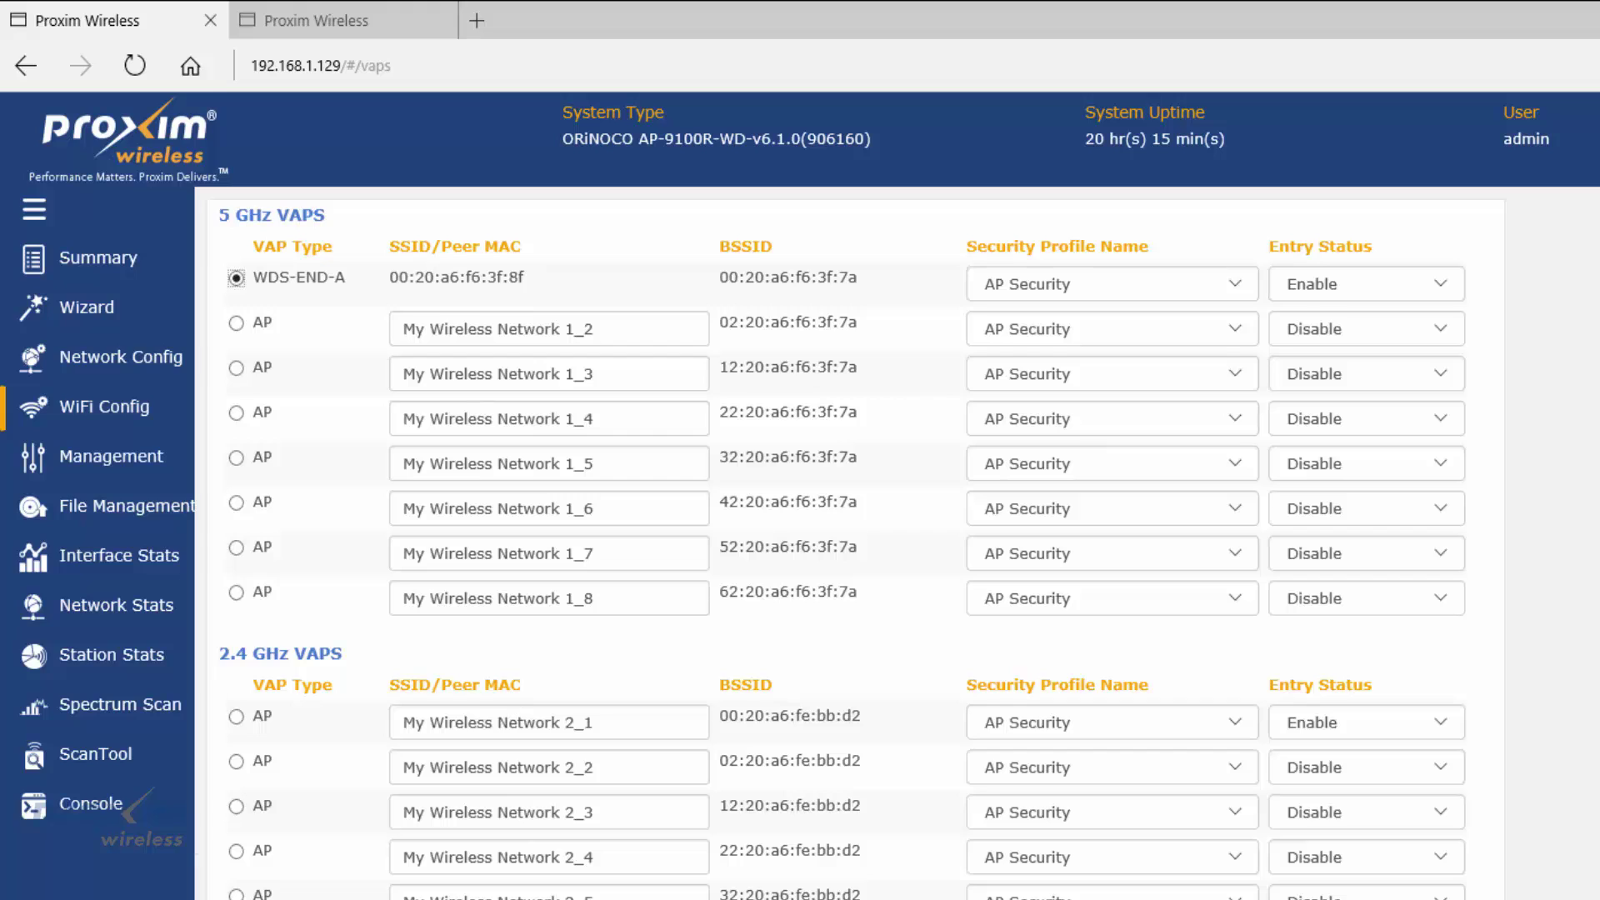
pyautogui.click(236, 278)
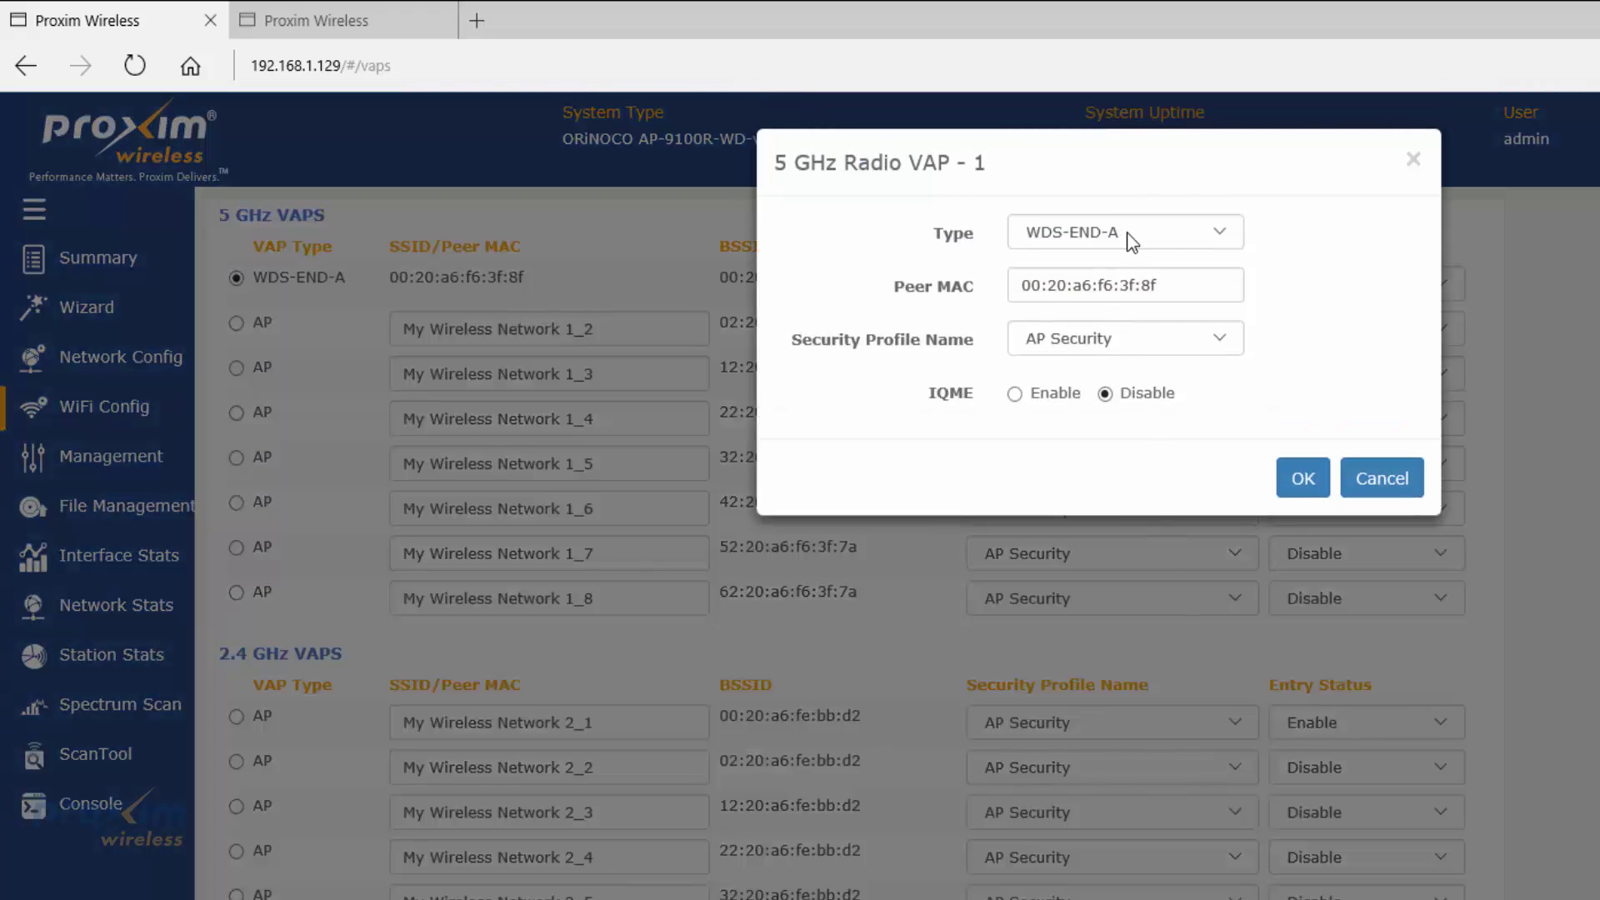
pyautogui.click(1166, 226)
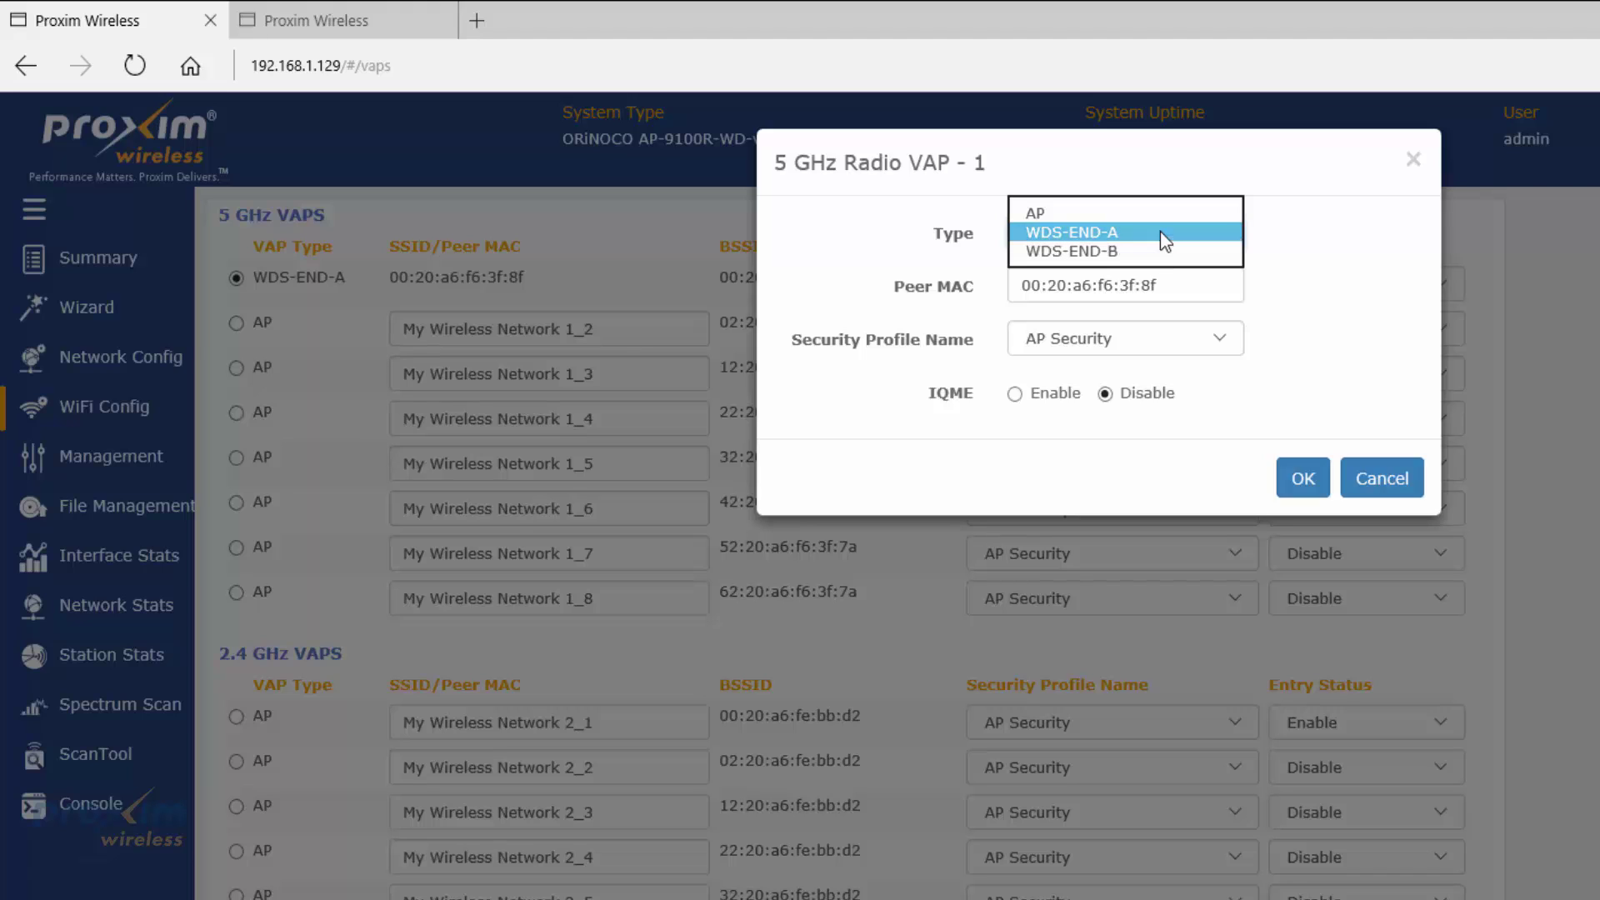
pyautogui.click(1160, 232)
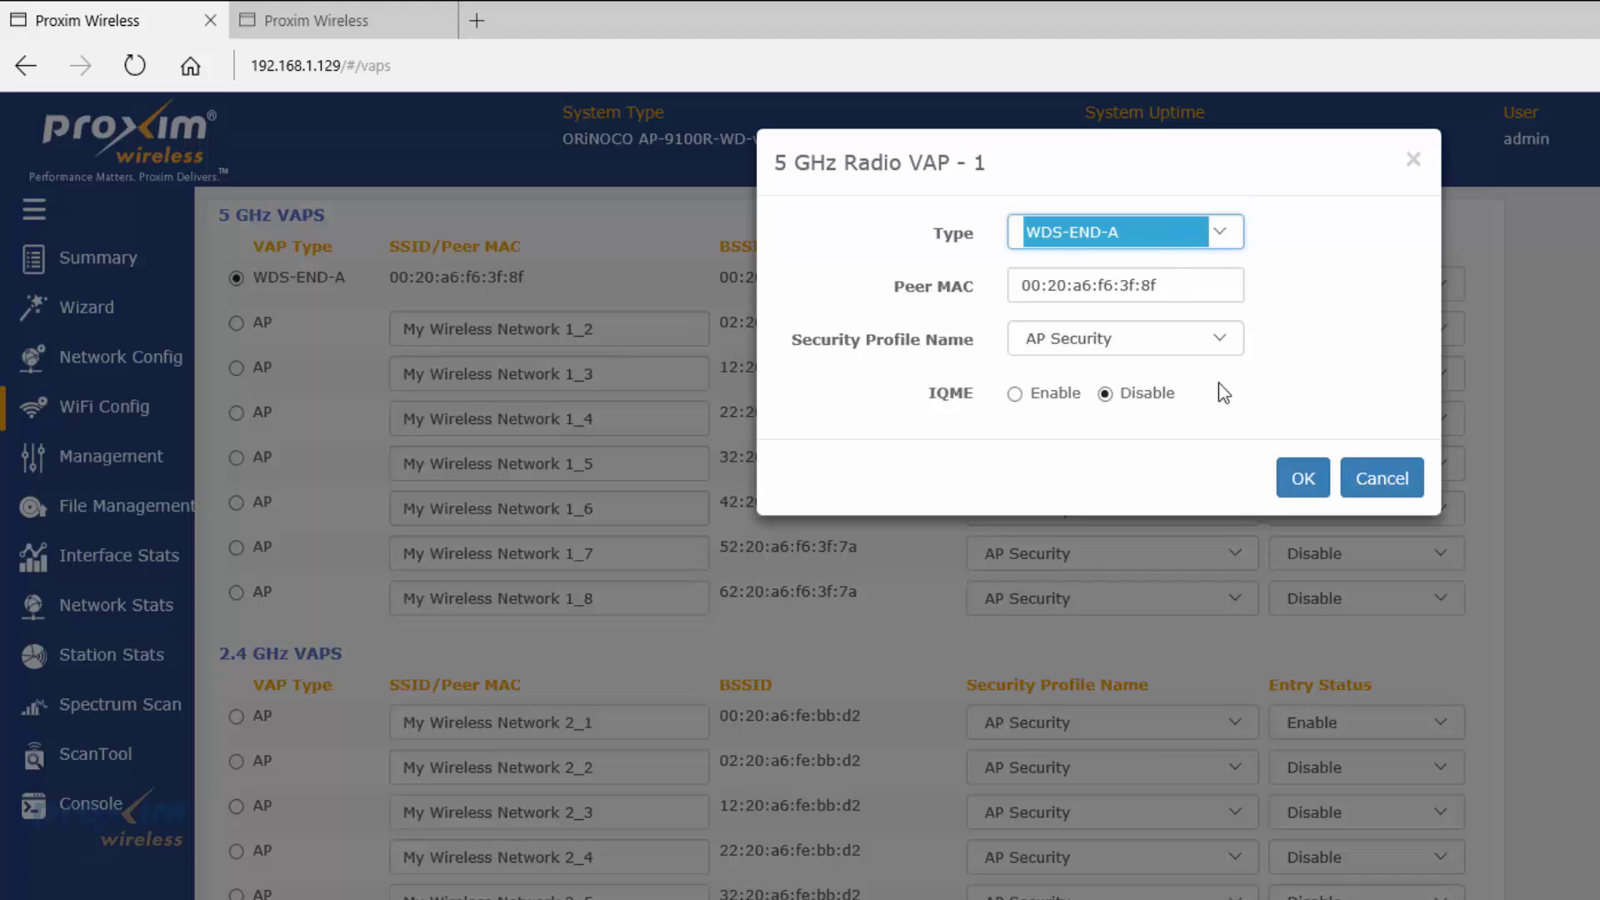
# Copy the BSSID of the first 5 GHz VAP from the VAP list of the access point at 192.168.1.130.
pyautogui.click(332, 33)
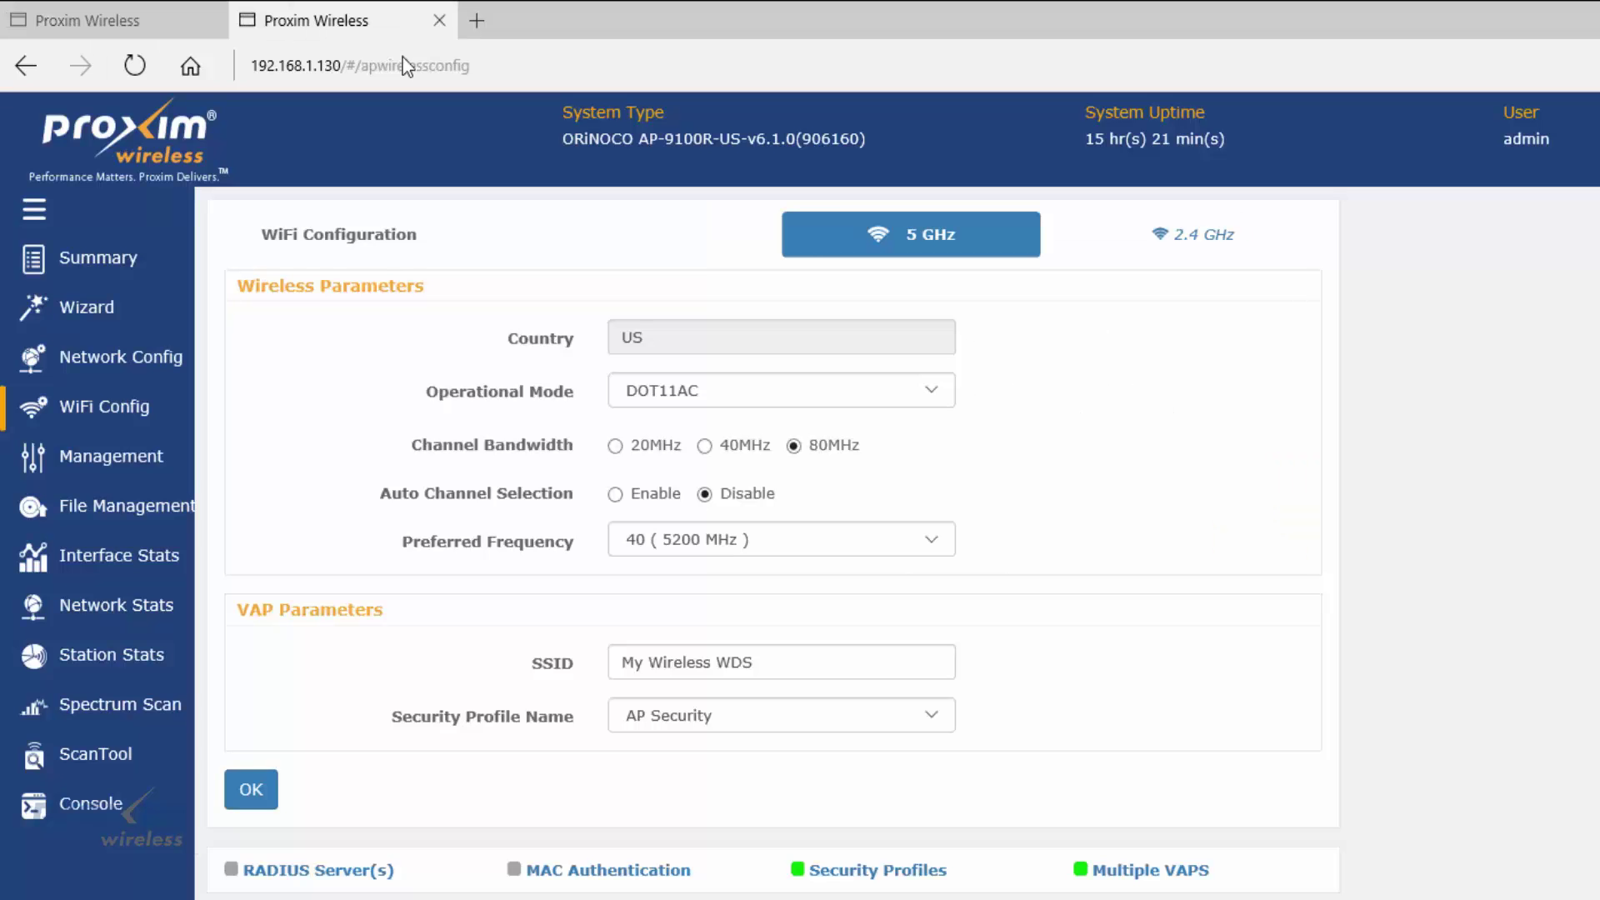
pyautogui.click(1125, 870)
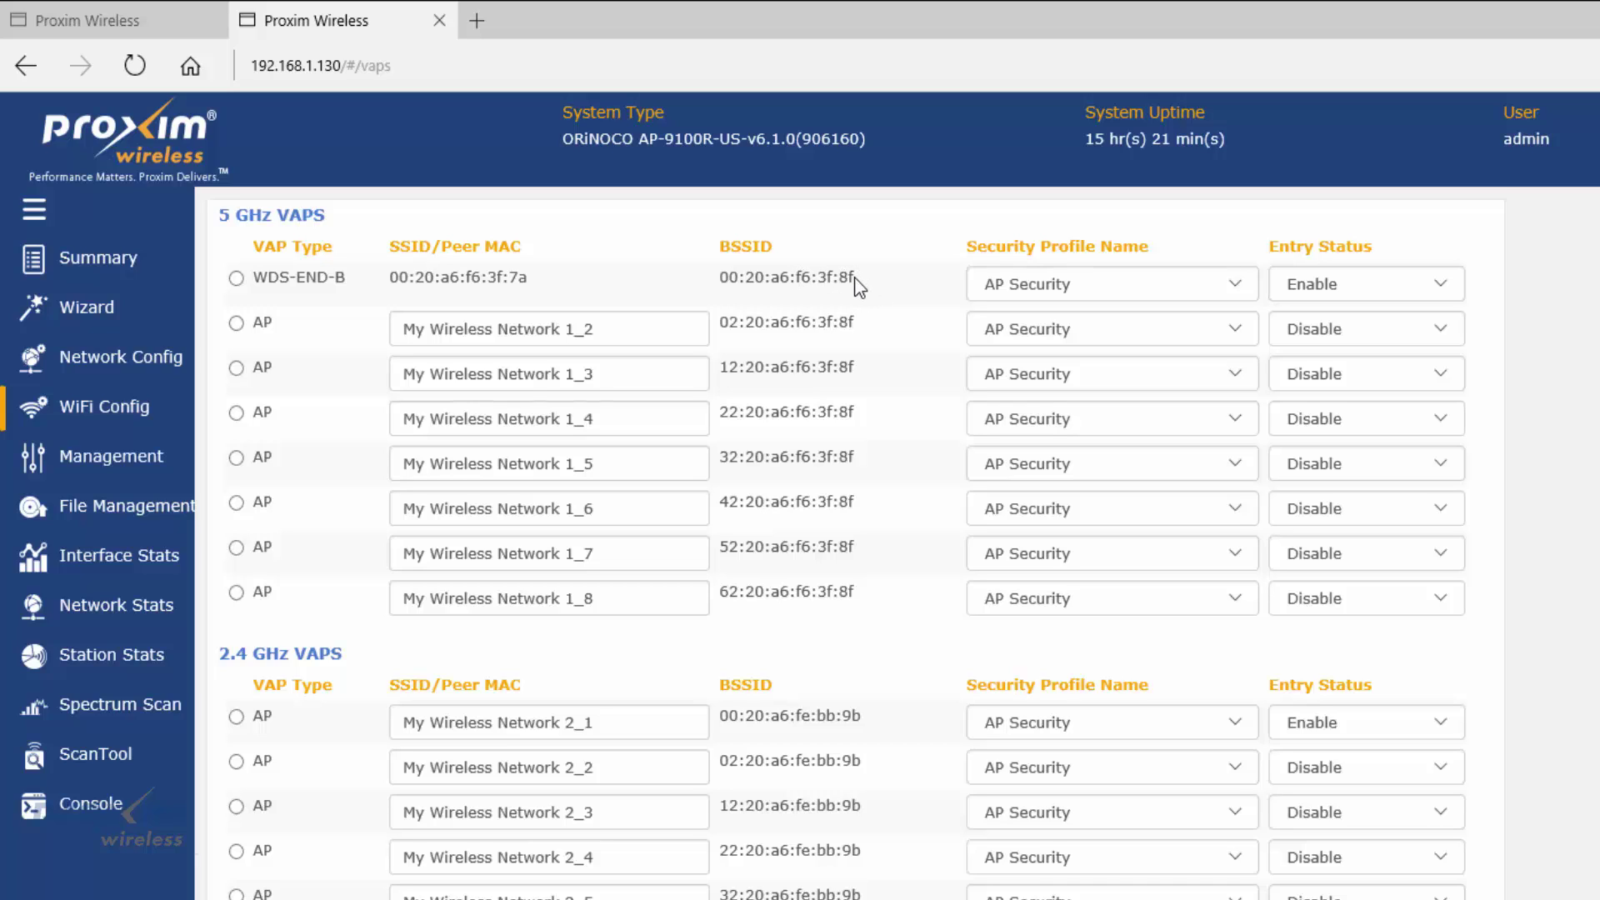
pyautogui.moveTo(854, 278); pyautogui.dragTo(721, 275)
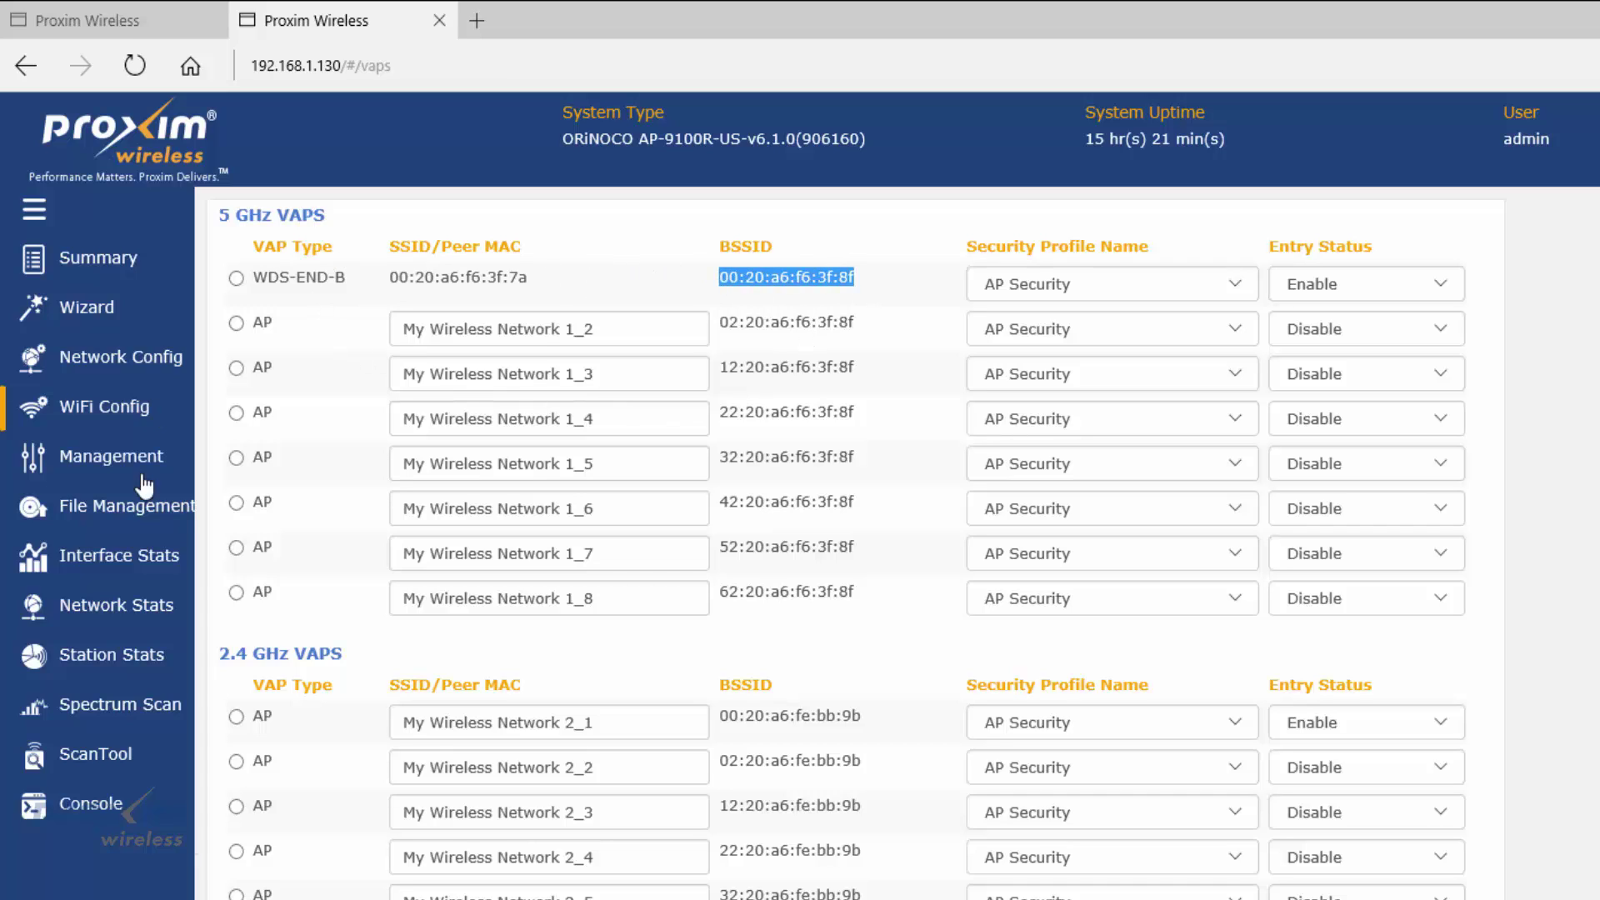
pyautogui.rightClick(758, 280)
pyautogui.click(805, 397)
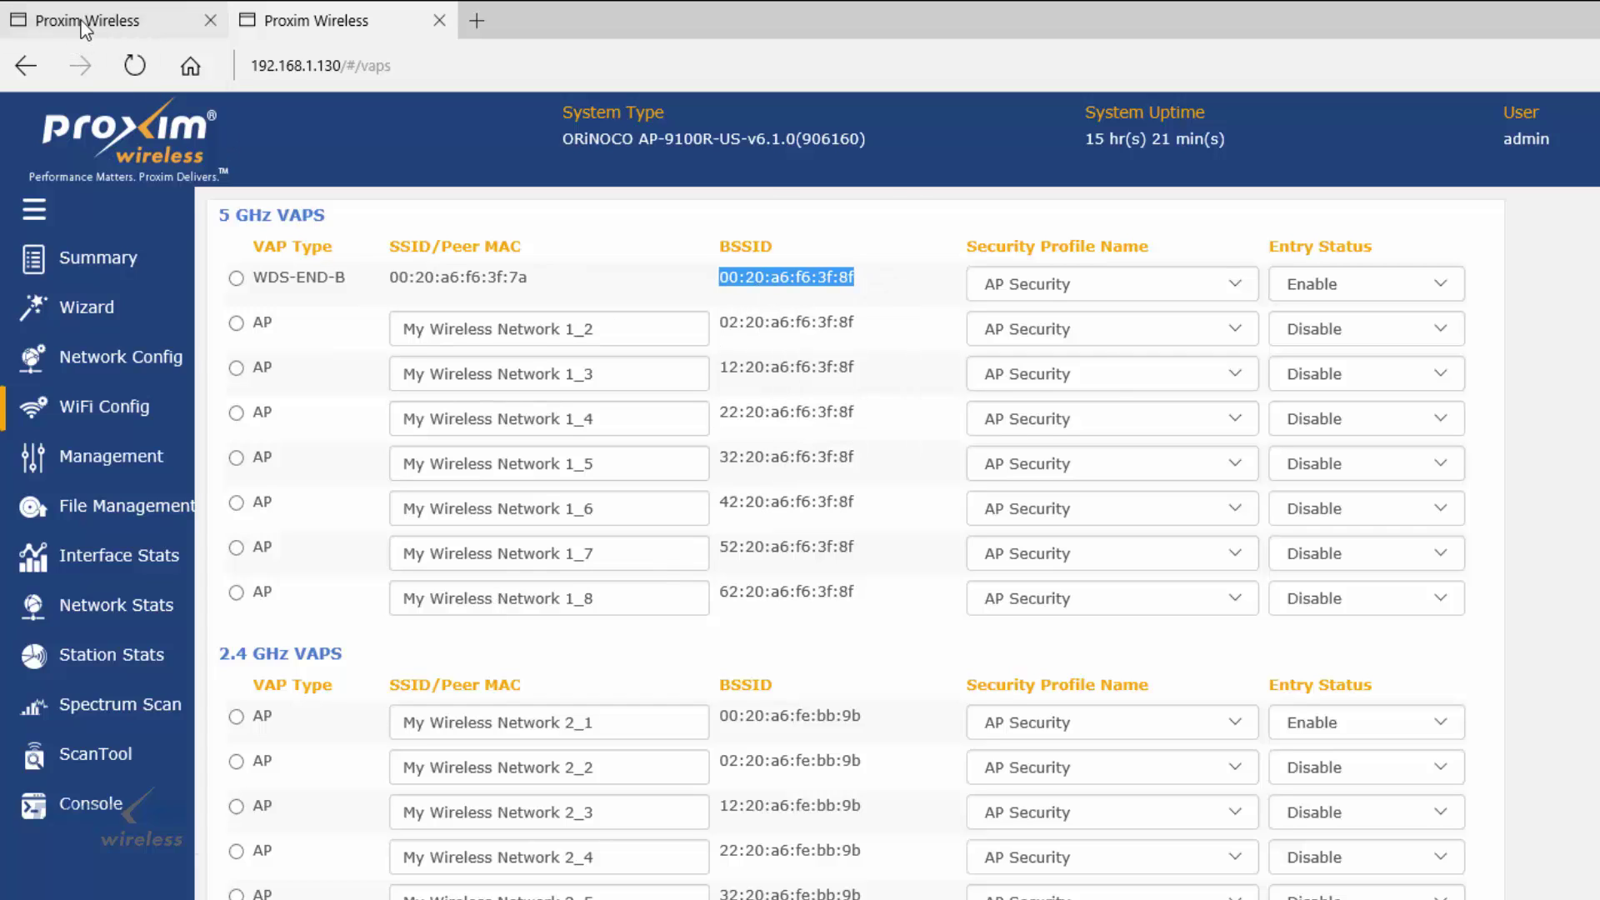
# Set the Peer MAC of the WDS-END-A VAP on 192.168.1.129 to the copied BSSID 00:20:a6:f6:3f:8f and apply it.
pyautogui.click(83, 25)
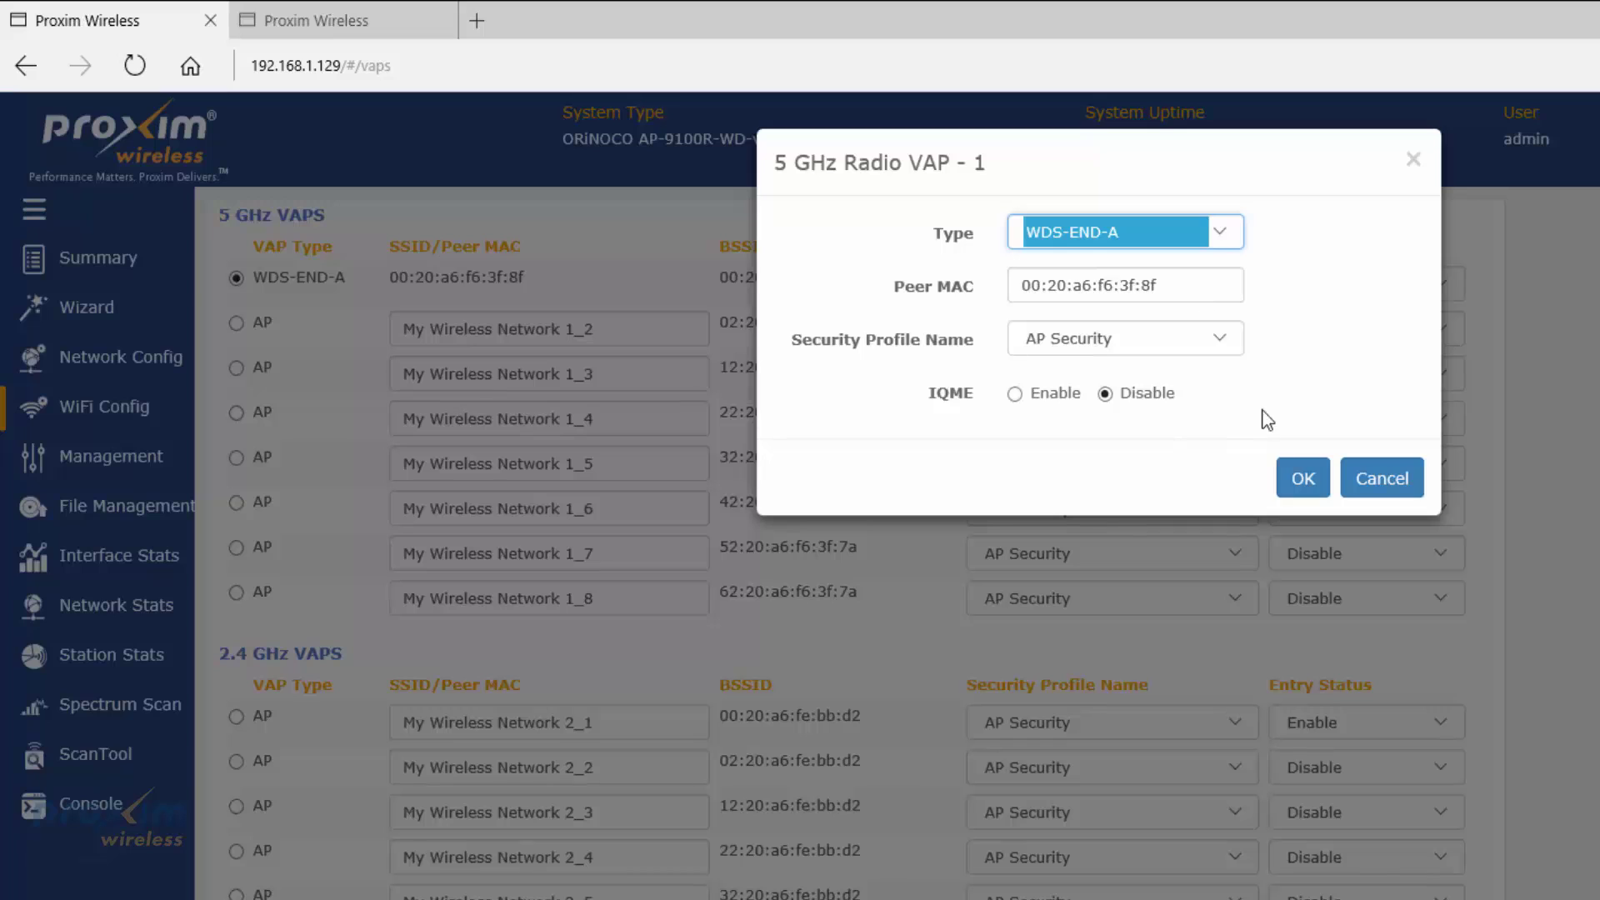
pyautogui.moveTo(1196, 290); pyautogui.dragTo(881, 284)
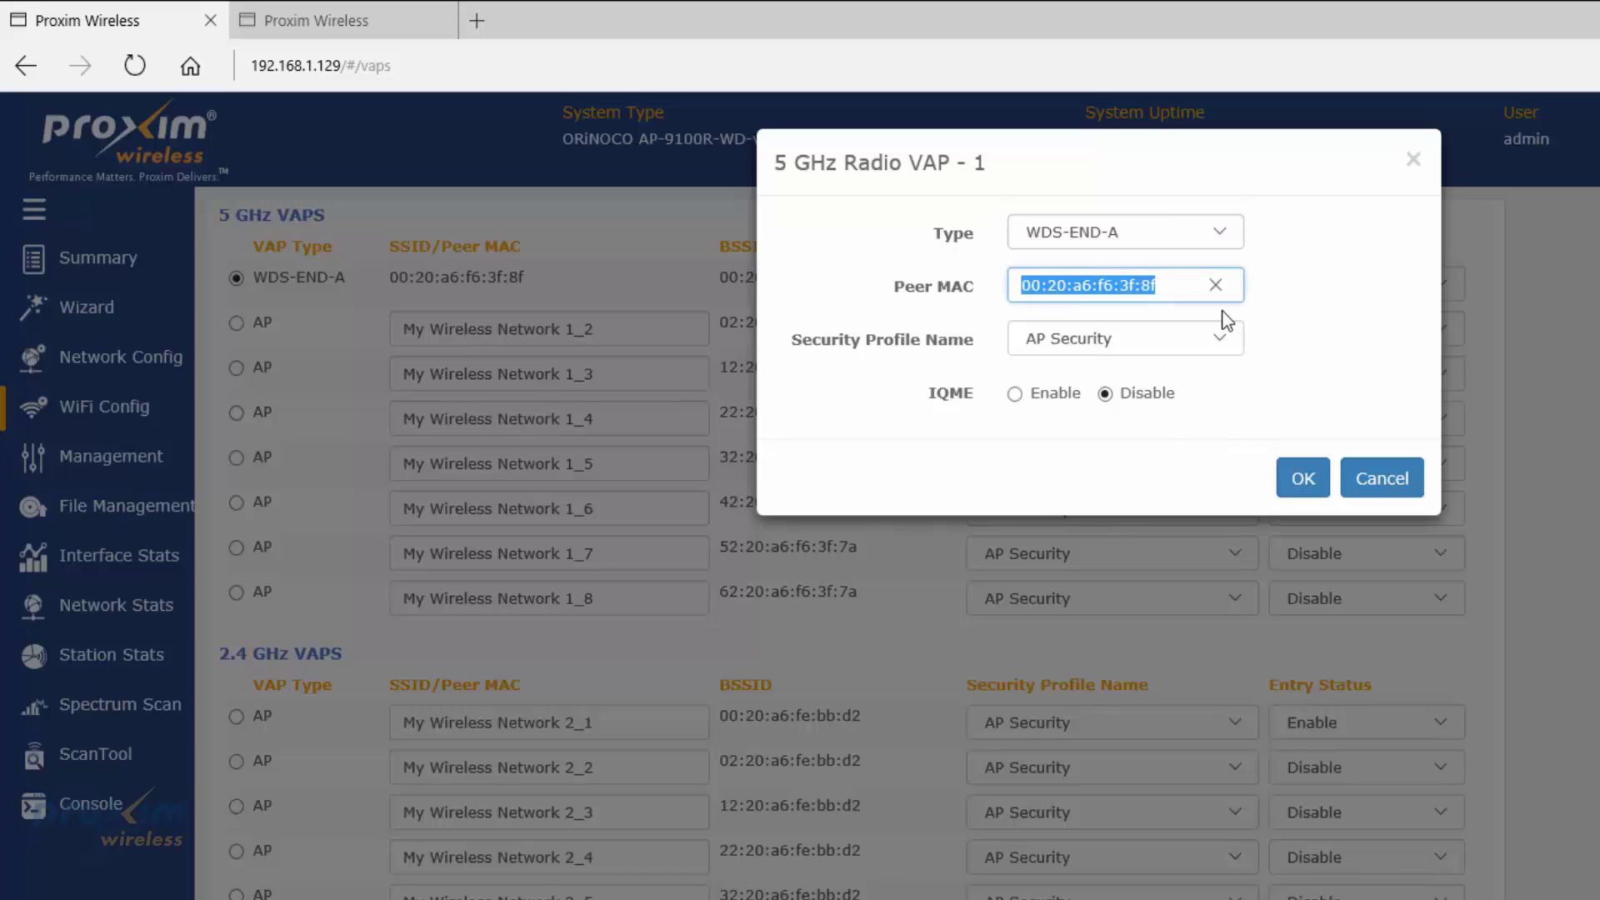
pyautogui.hotkey('ctrl', 'v')
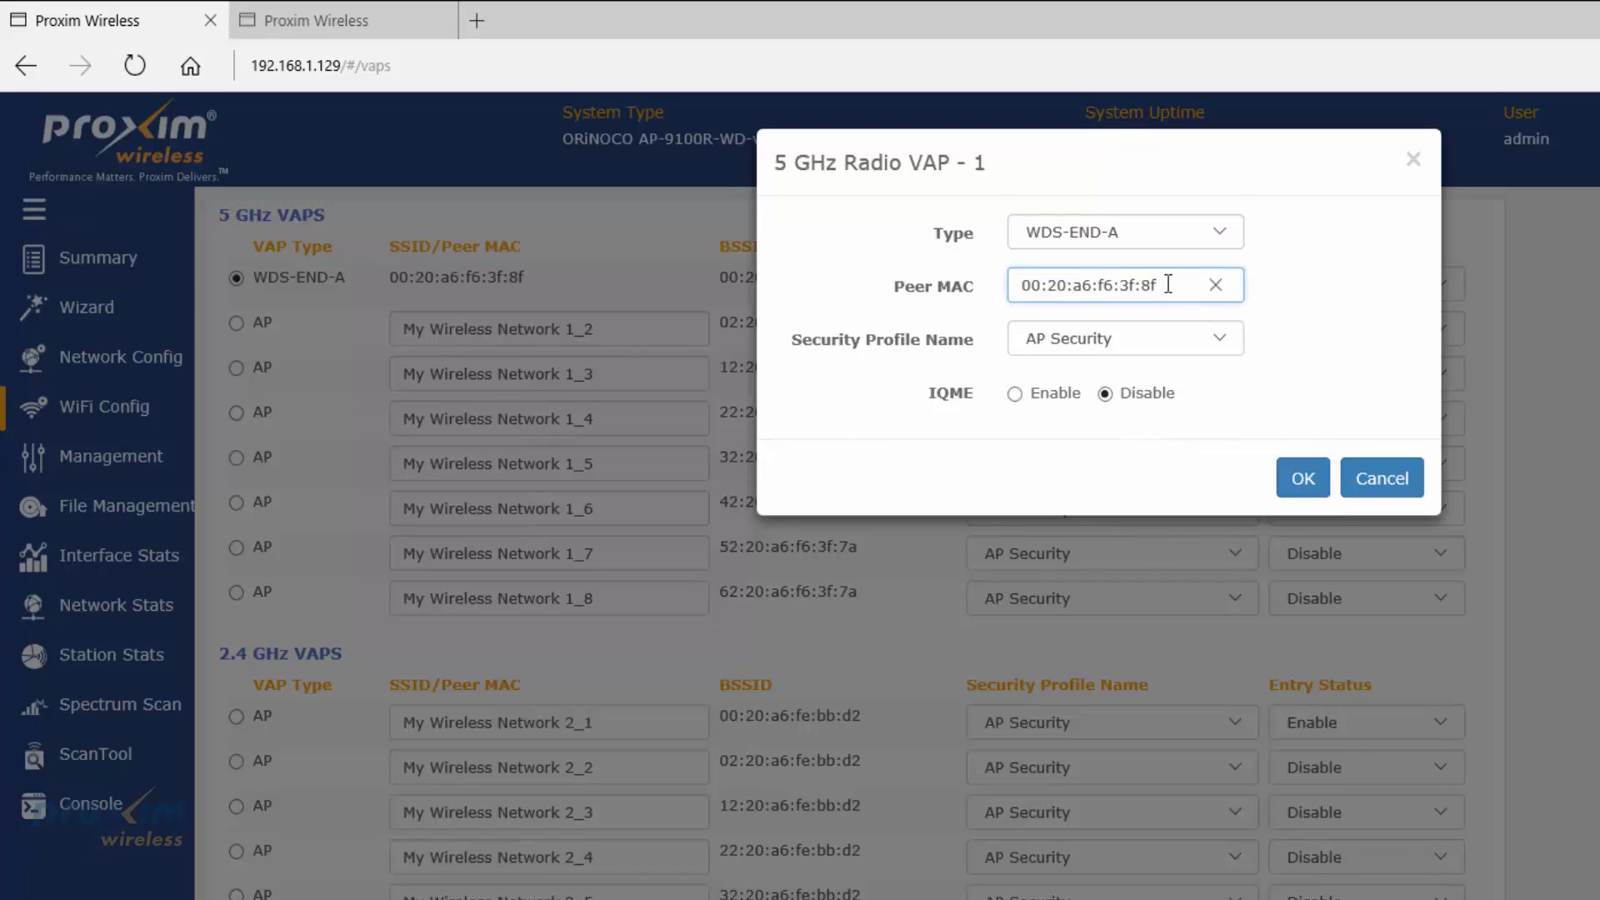
pyautogui.click(1305, 479)
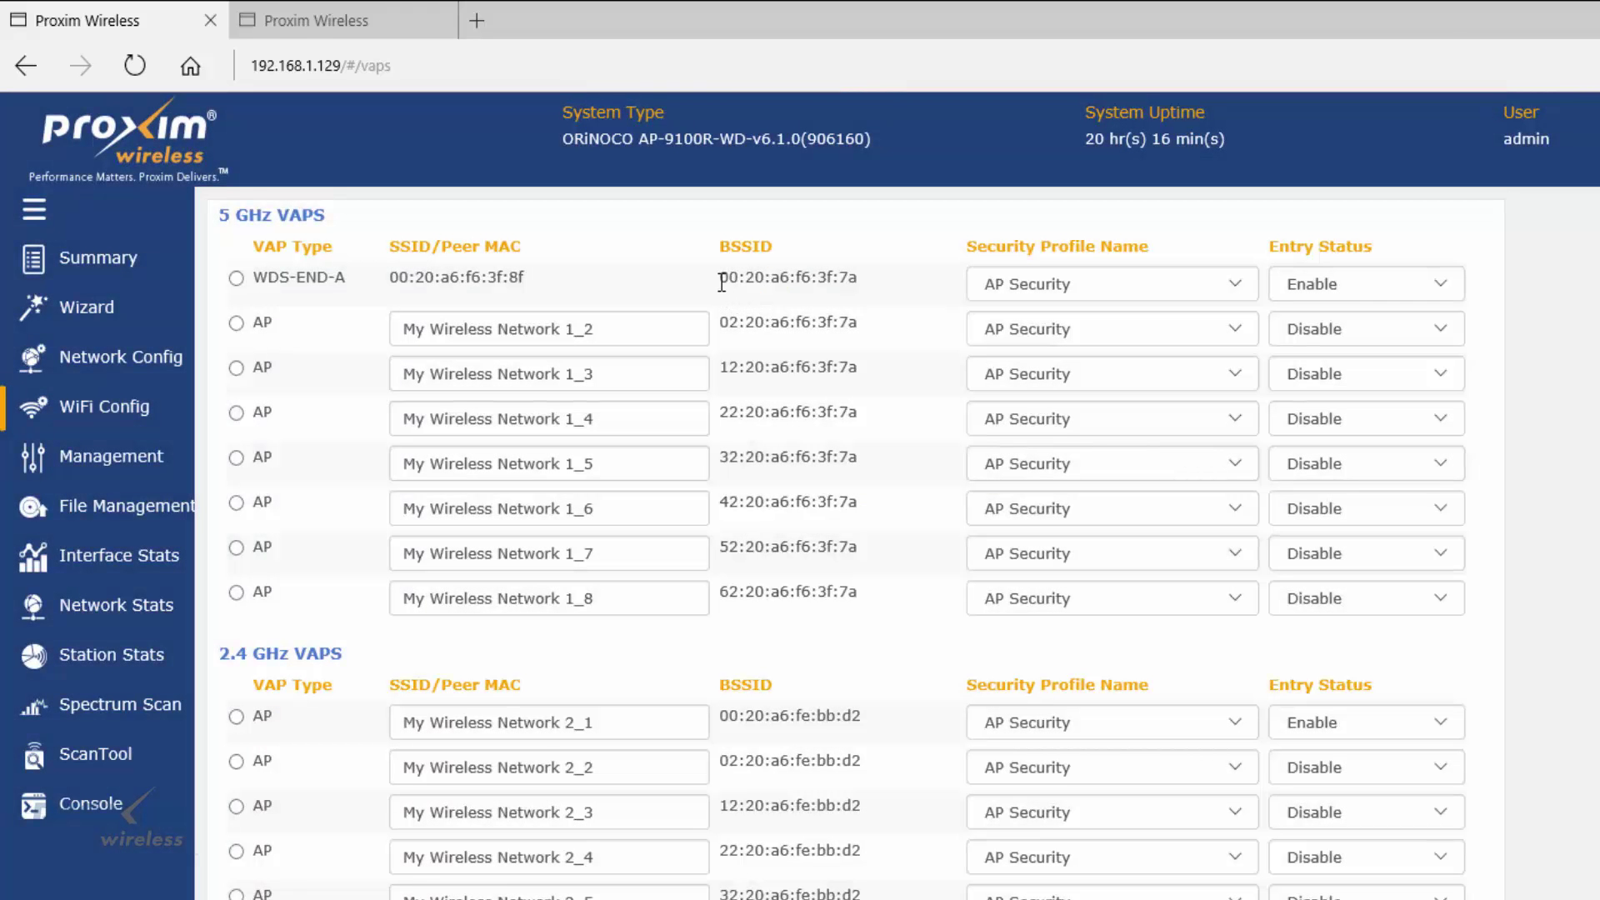
# Copy the BSSID of the WDS-END-A VAP on the access point at 192.168.1.129.
pyautogui.moveTo(722, 280); pyautogui.dragTo(857, 281)
pyautogui.rightClick(815, 281)
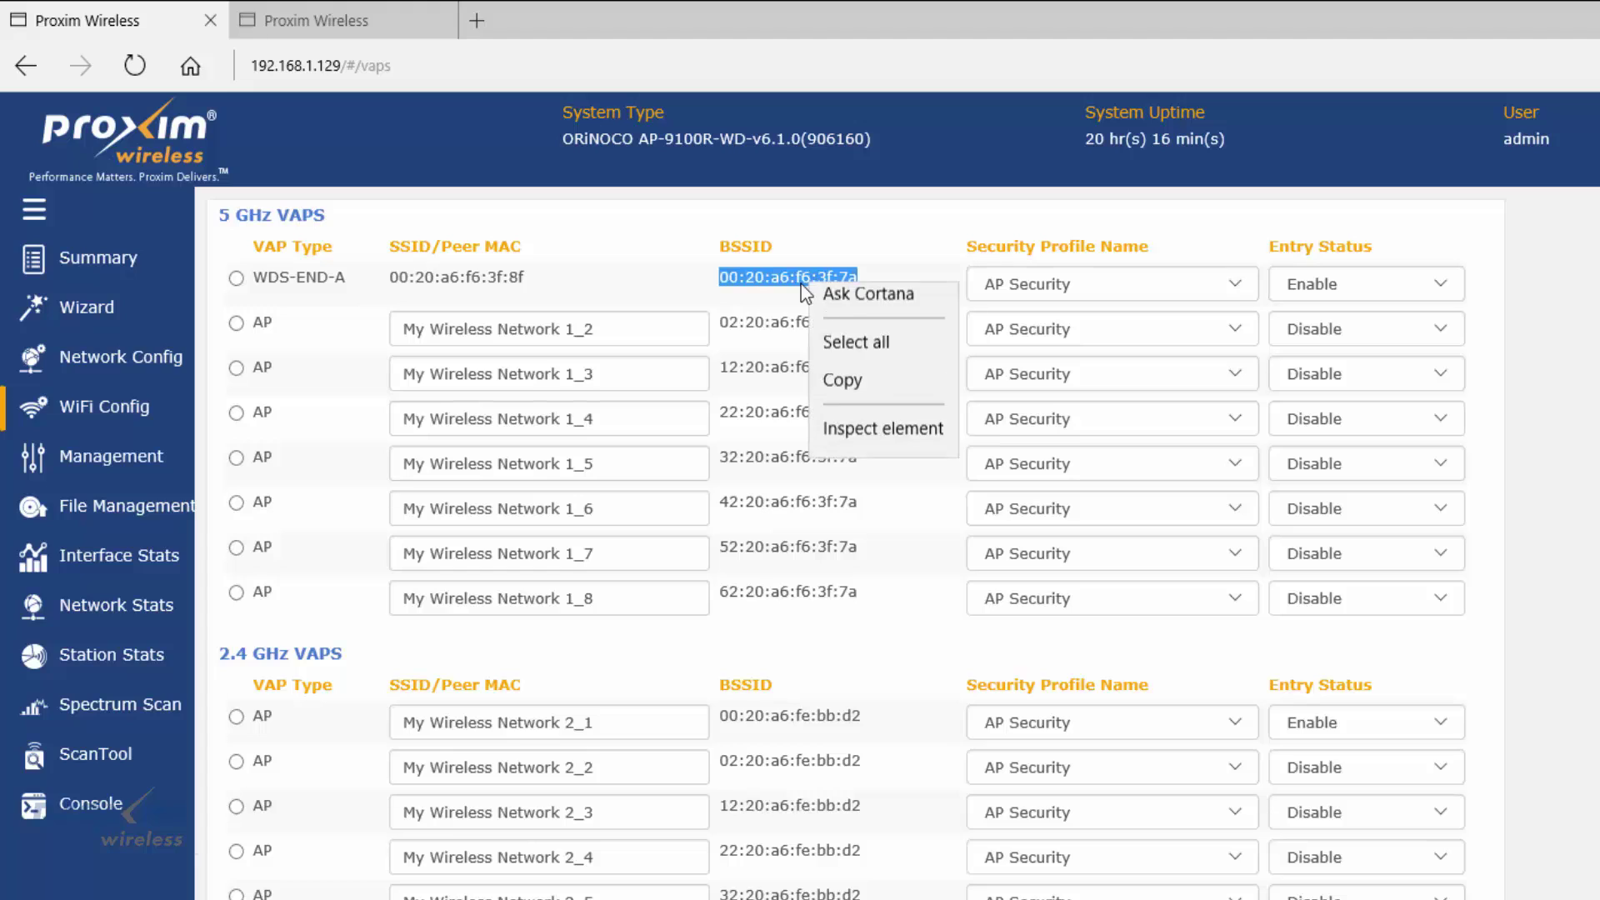
pyautogui.click(862, 390)
# Set the Peer MAC of the WDS-END-B VAP on 192.168.1.130 to 00:20:a6:f6:3f:7a and apply it.
pyautogui.click(297, 22)
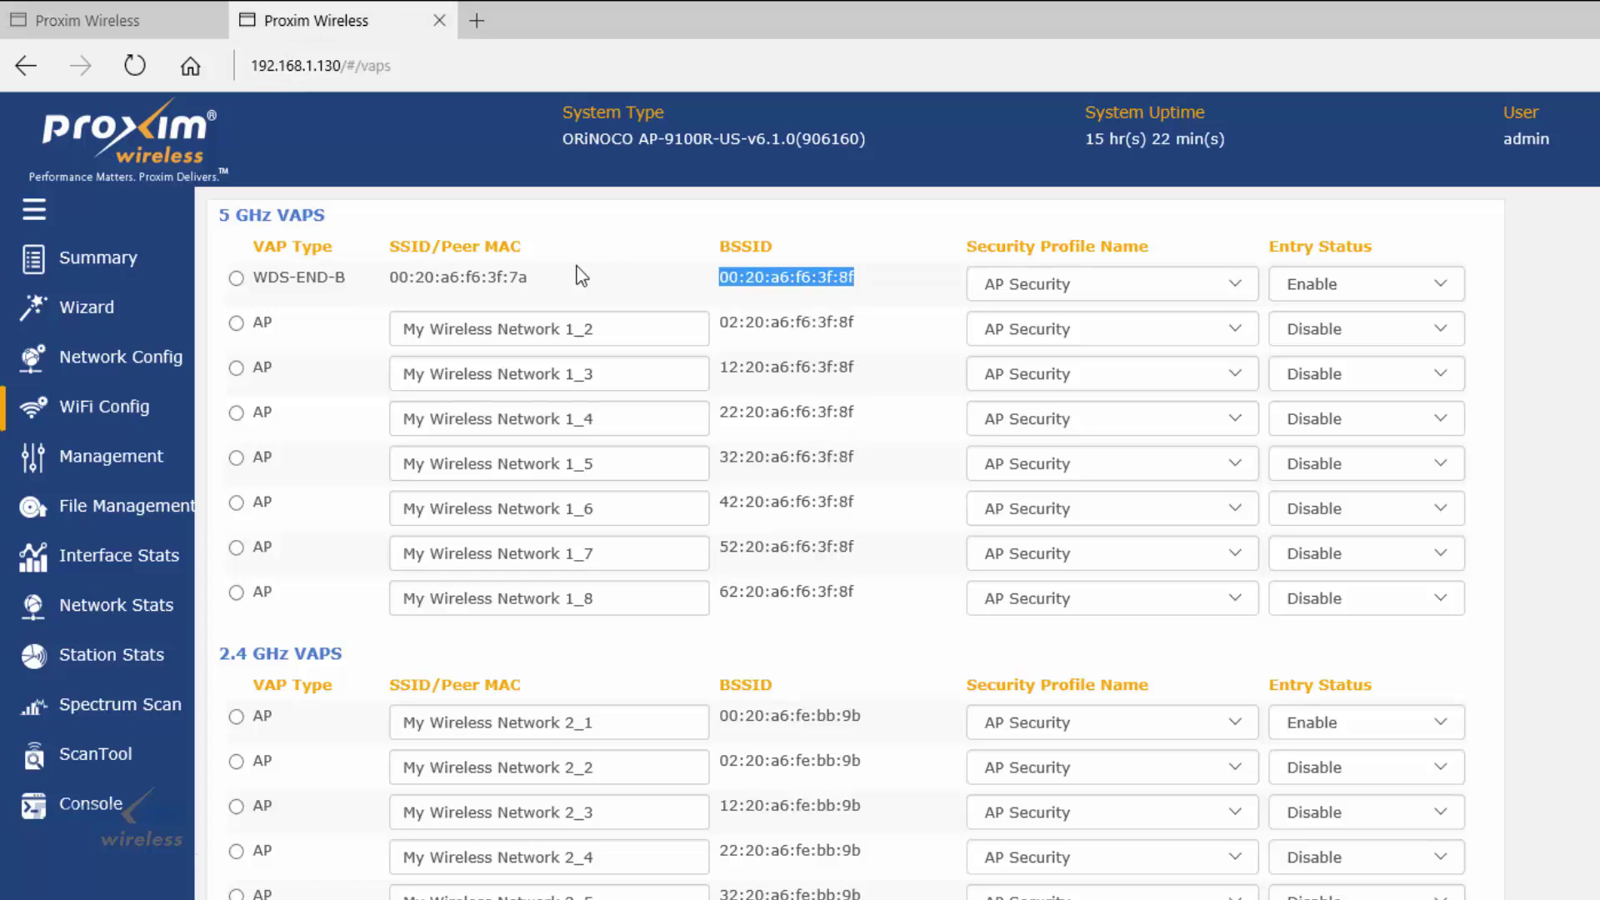
pyautogui.click(236, 278)
pyautogui.click(319, 895)
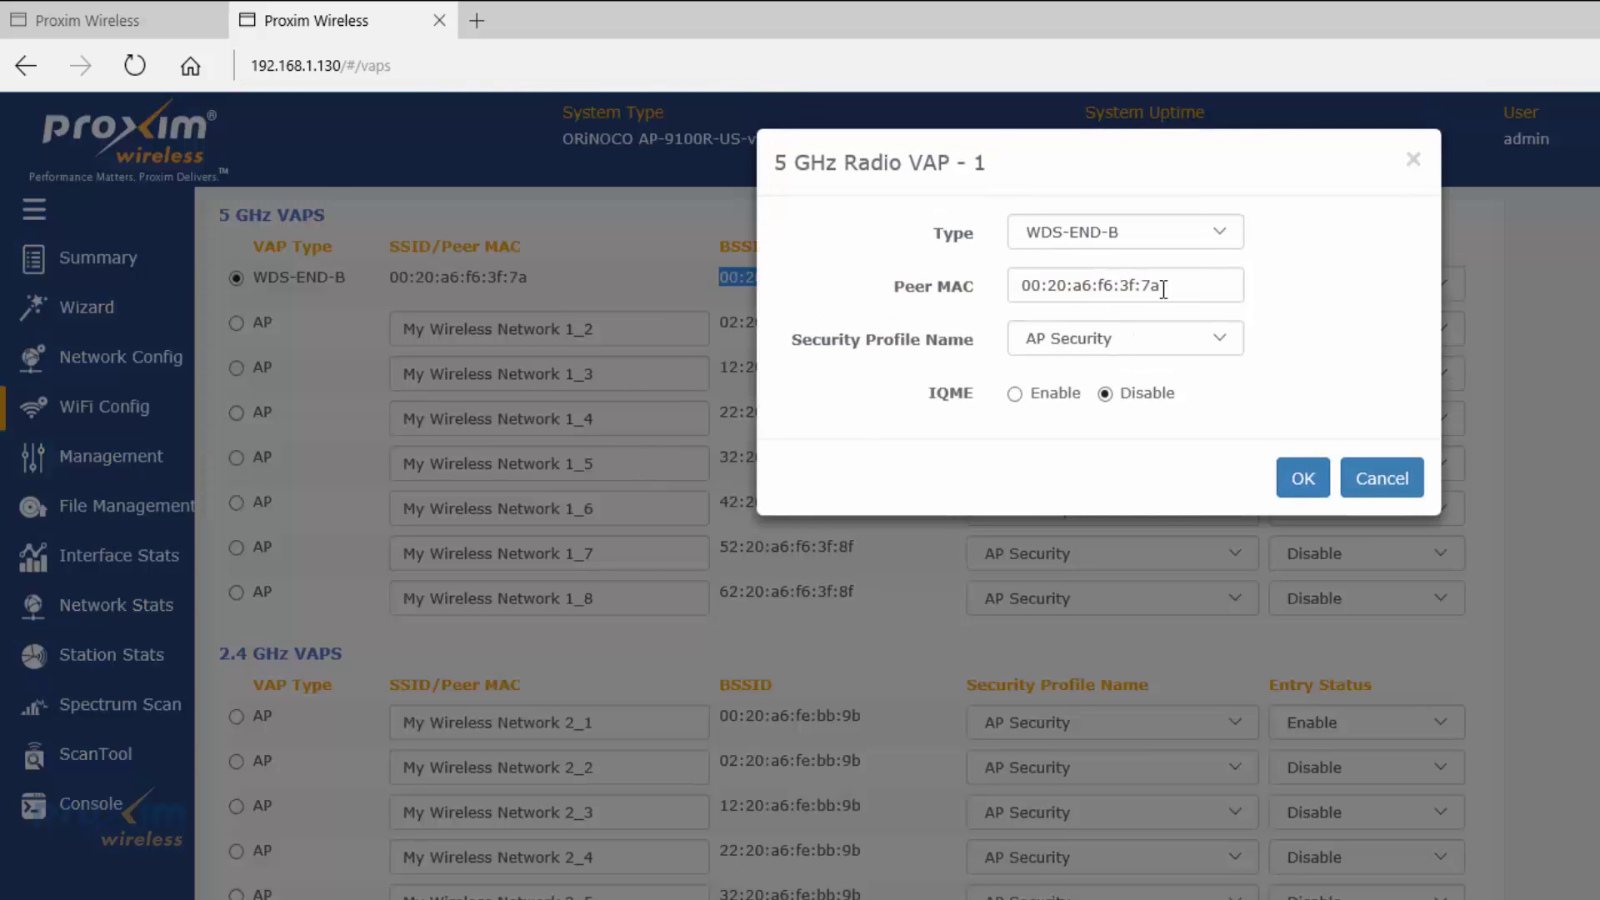
pyautogui.moveTo(1170, 285); pyautogui.dragTo(782, 260)
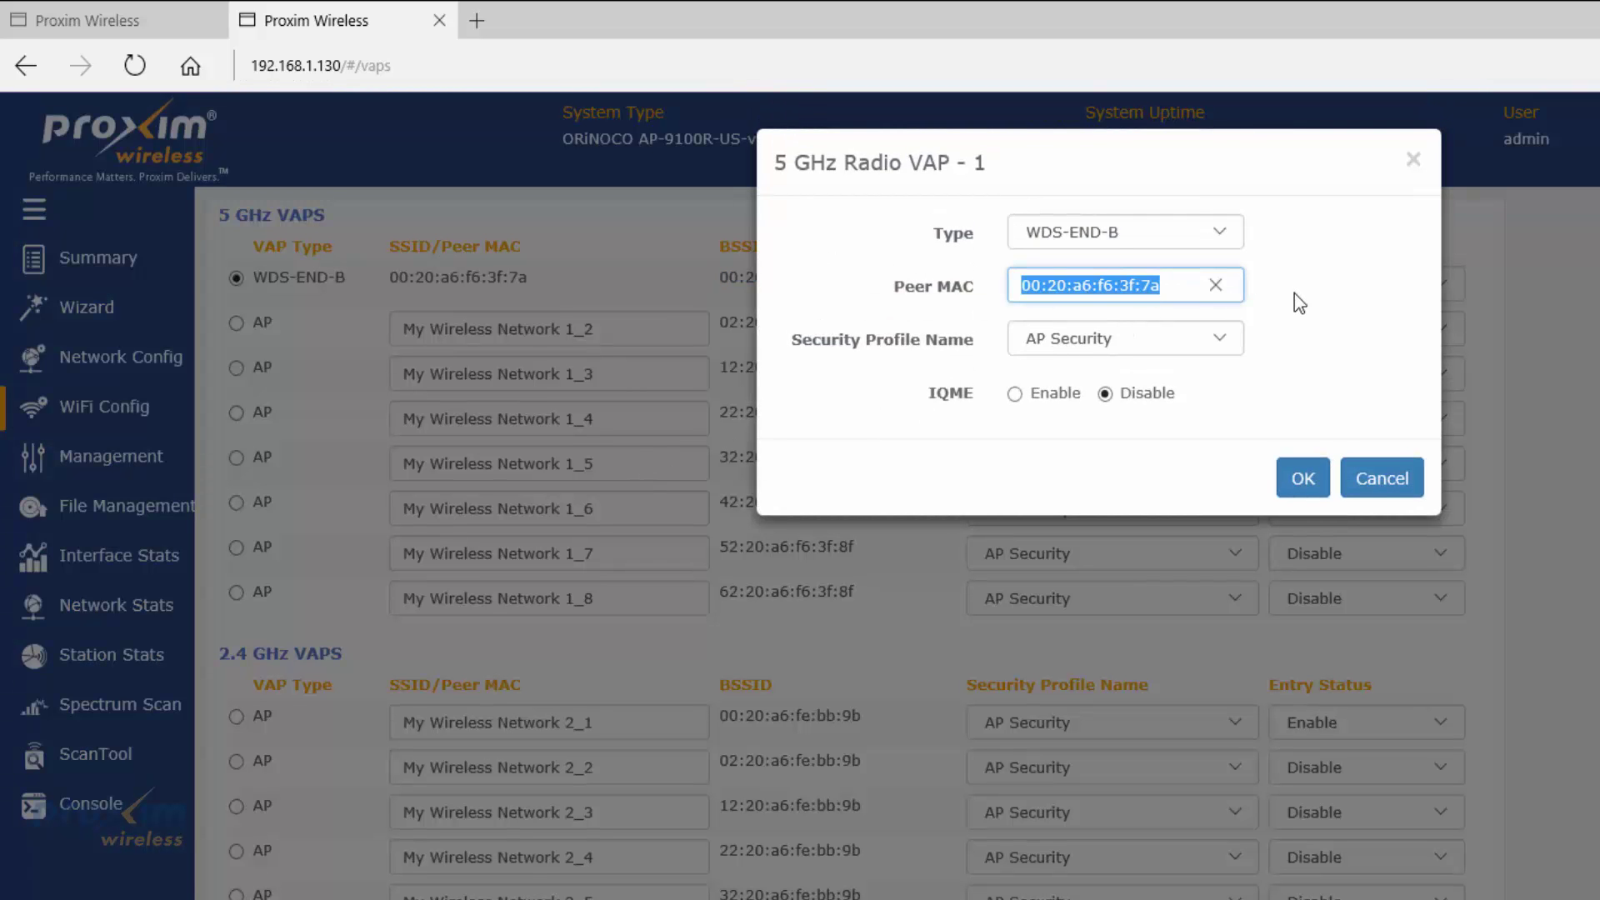
pyautogui.click(1287, 480)
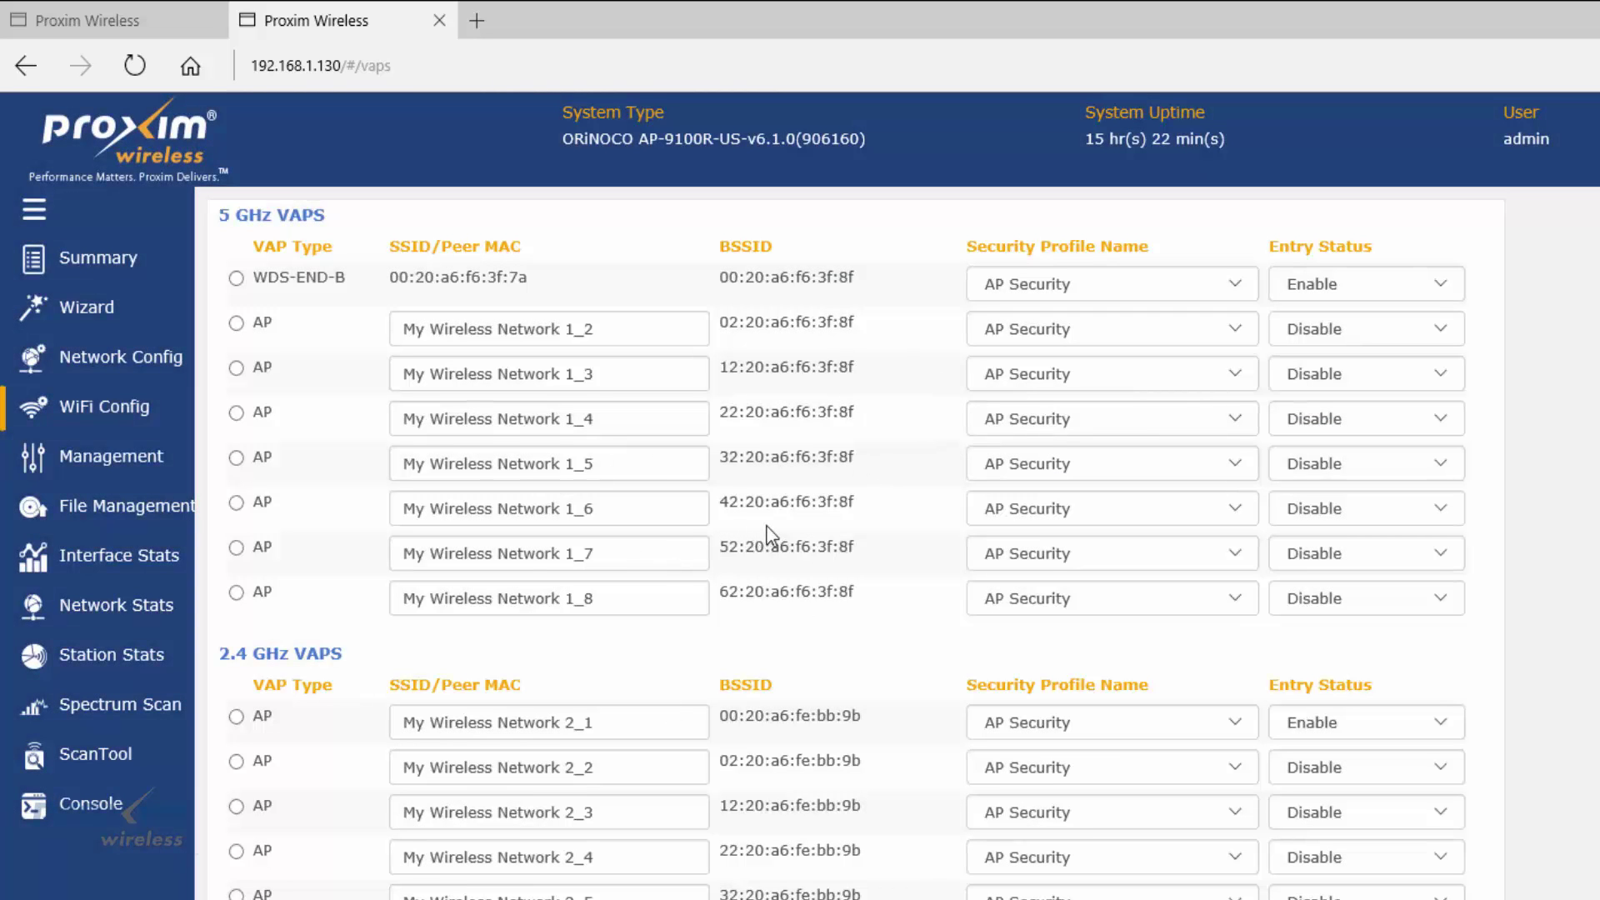
# Open the WiFi security profiles of the access point at 192.168.1.129.
pyautogui.click(115, 24)
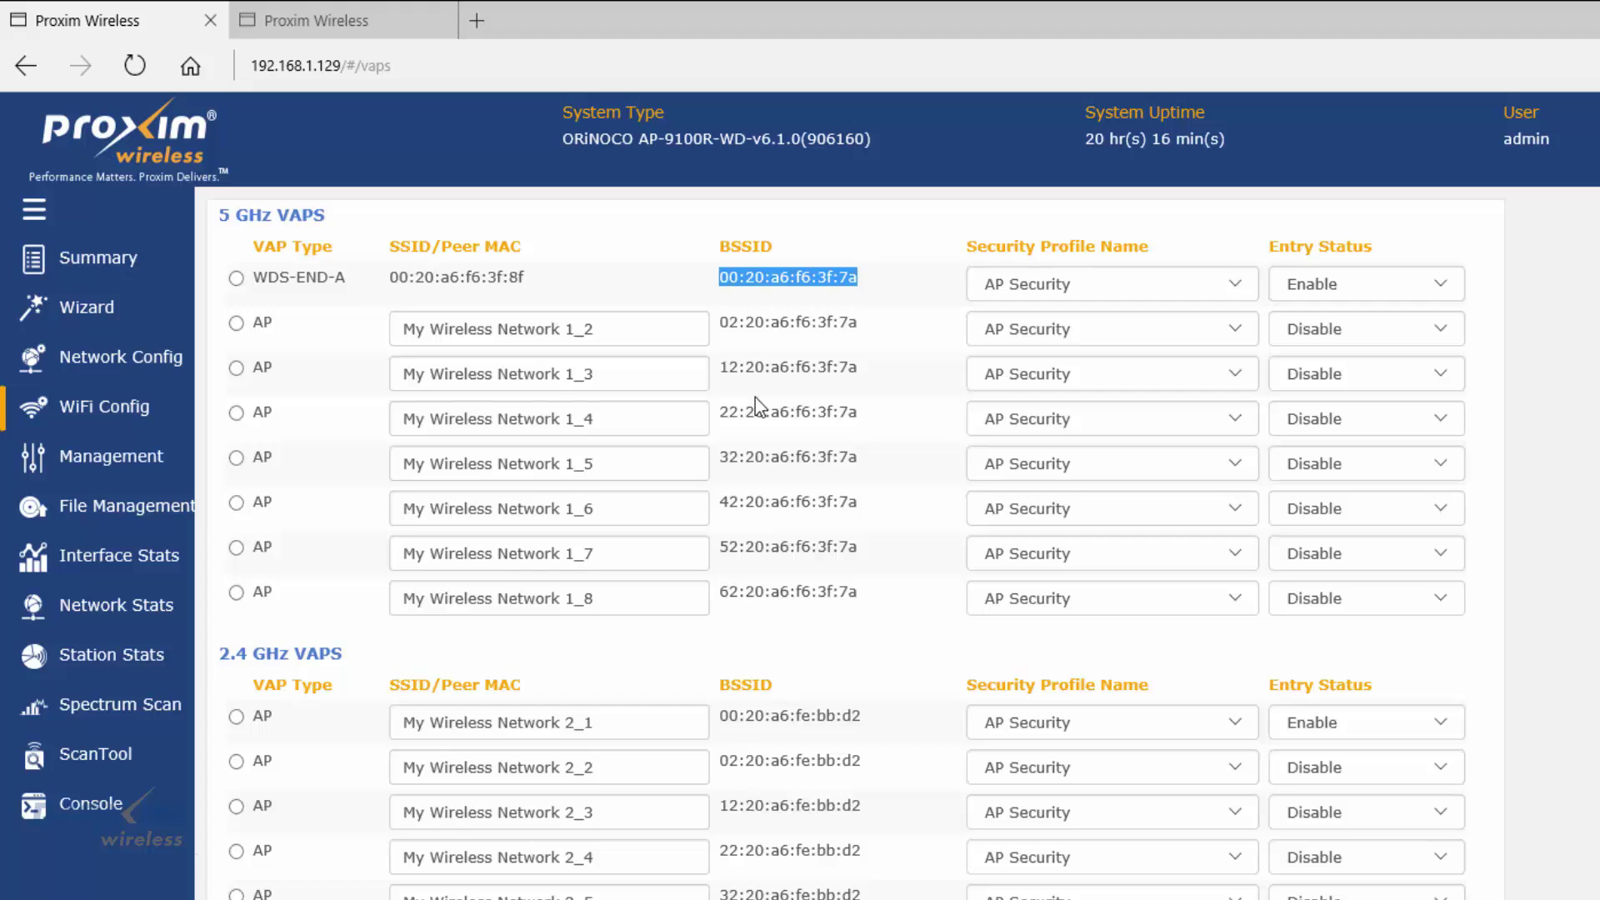
pyautogui.click(125, 410)
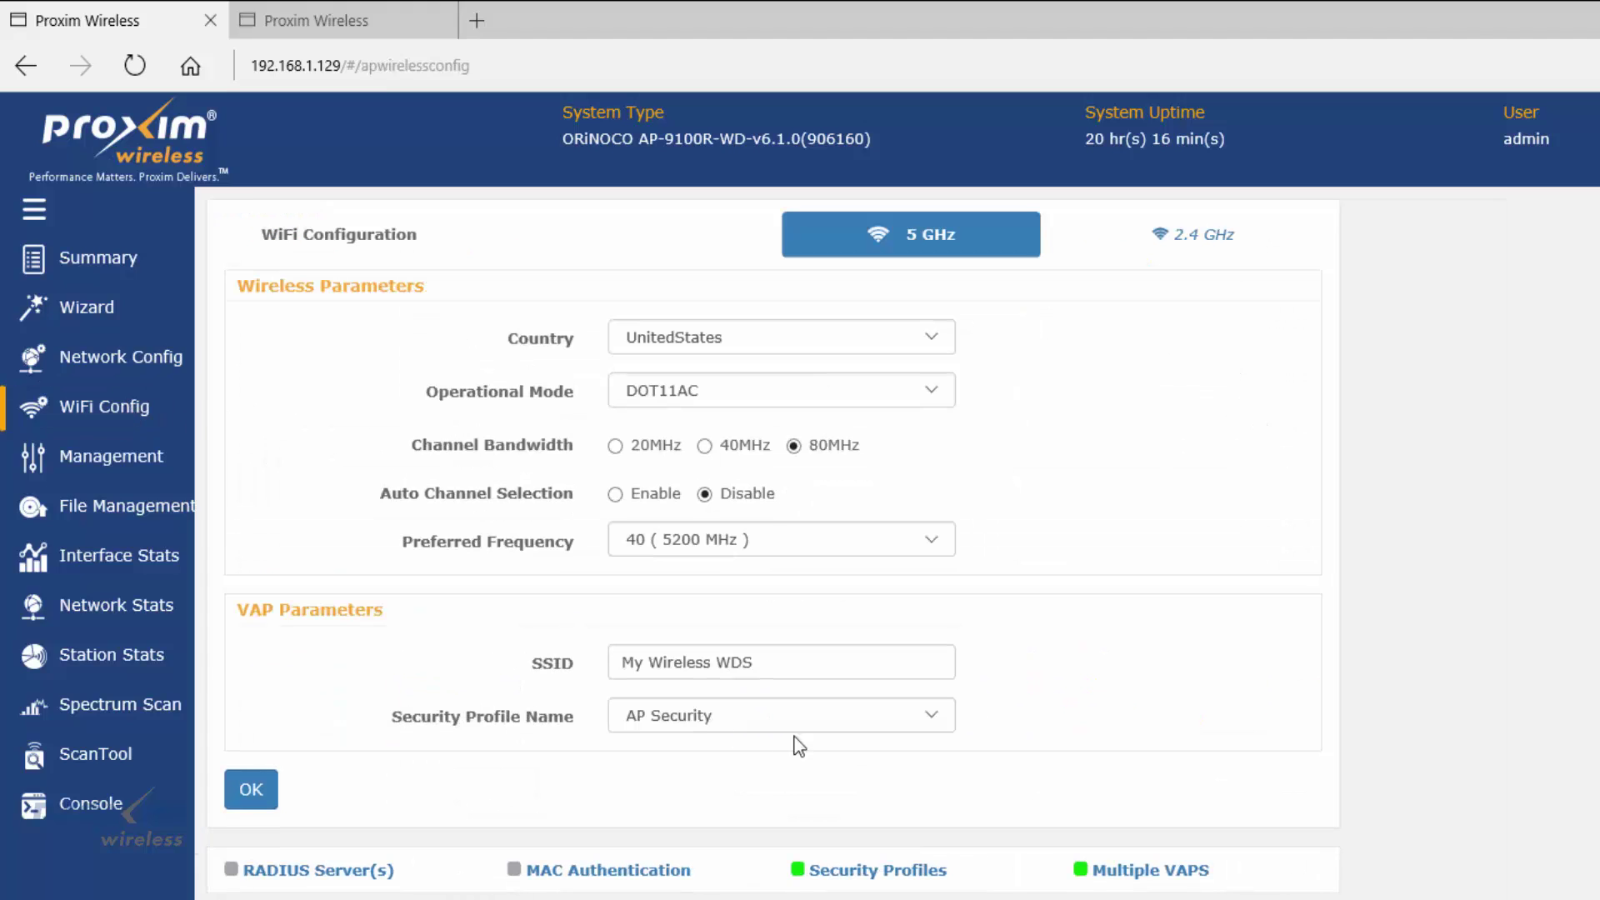
pyautogui.click(884, 870)
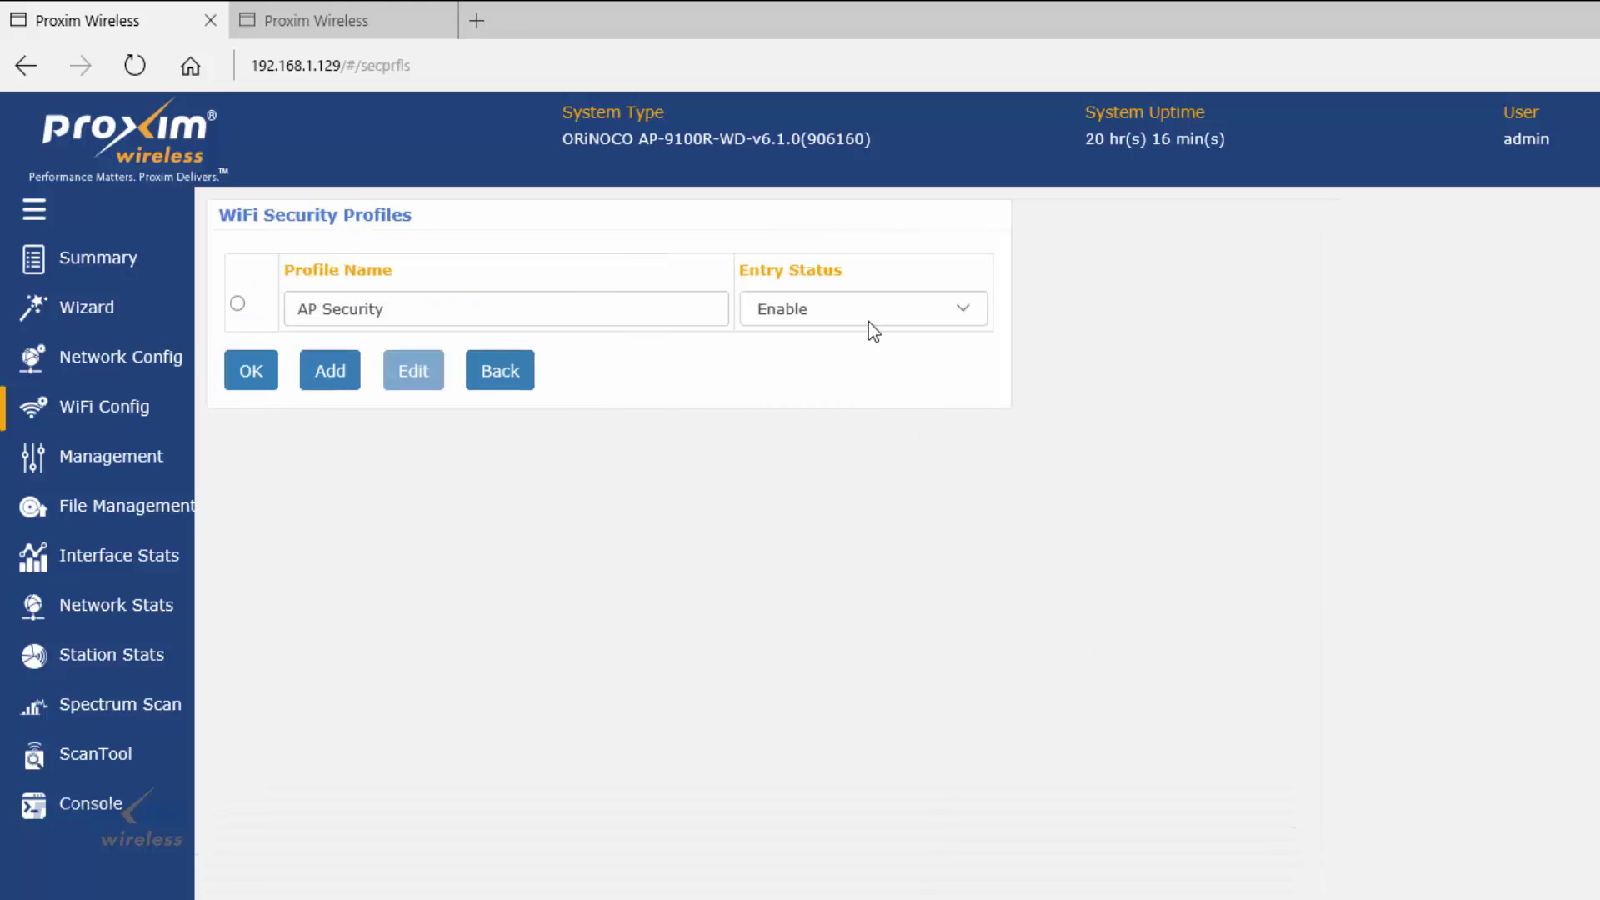
pyautogui.click(238, 302)
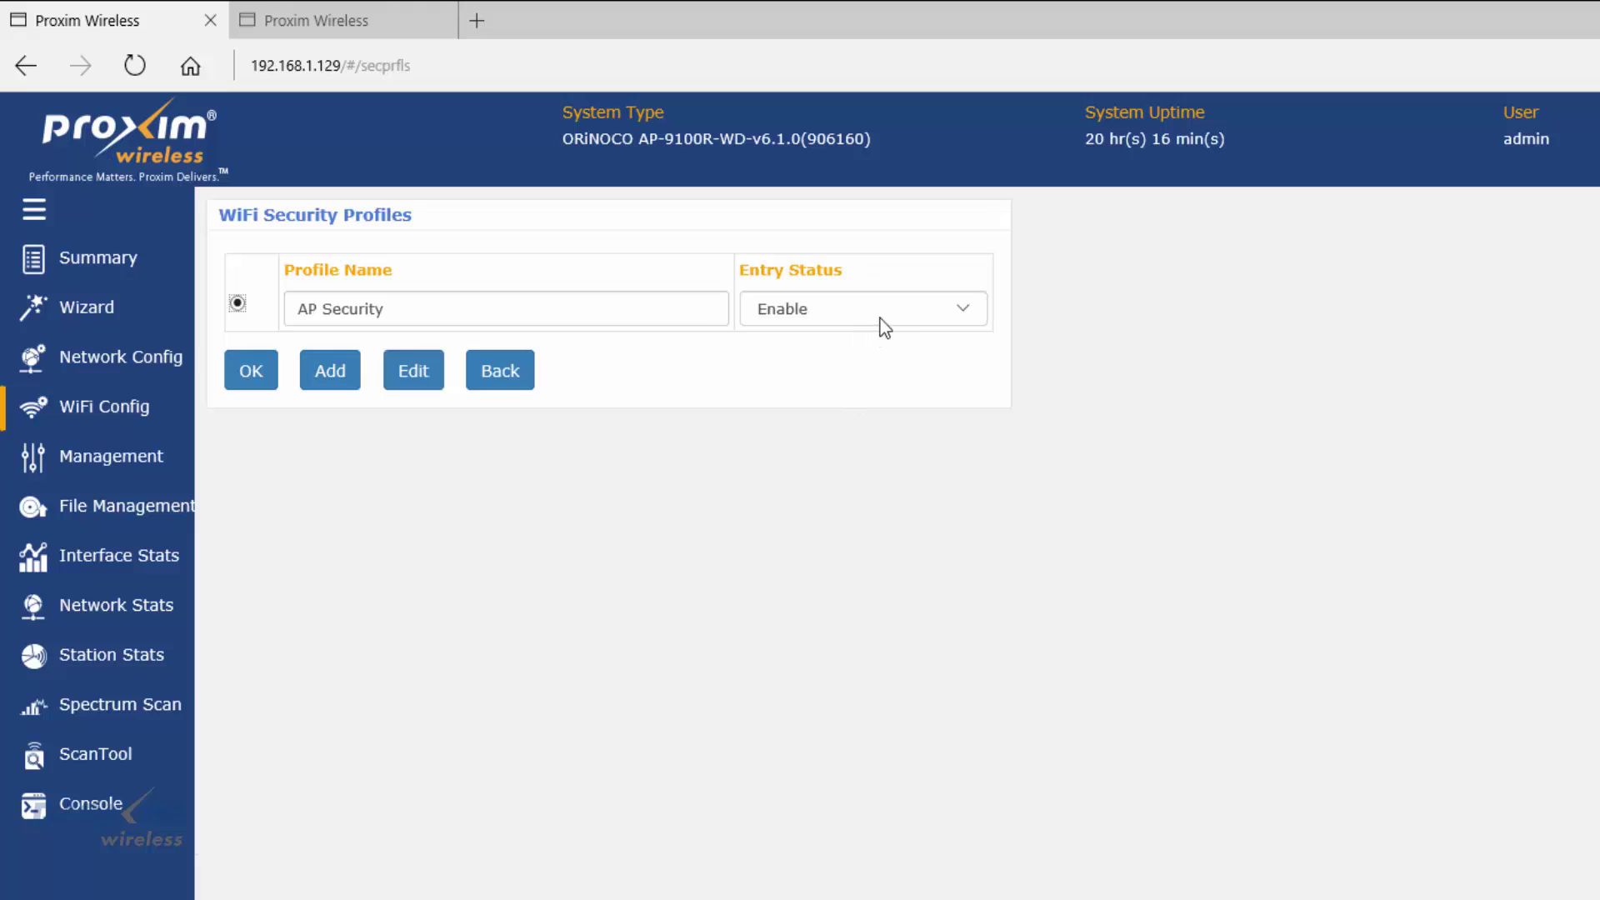
pyautogui.click(414, 379)
pyautogui.click(1113, 292)
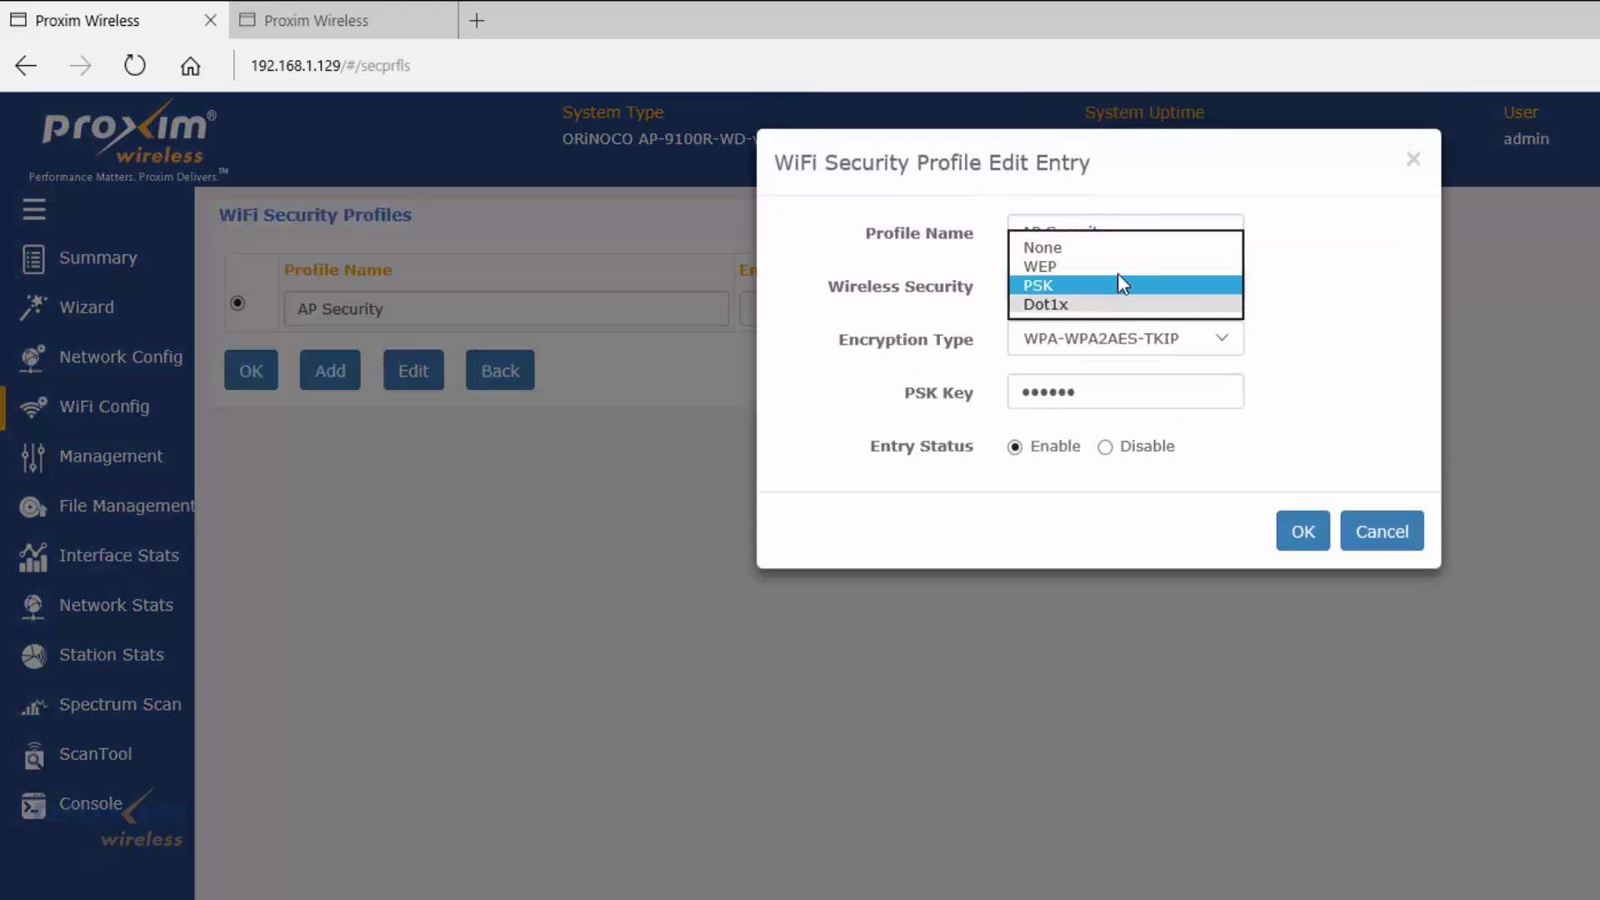
pyautogui.click(1118, 246)
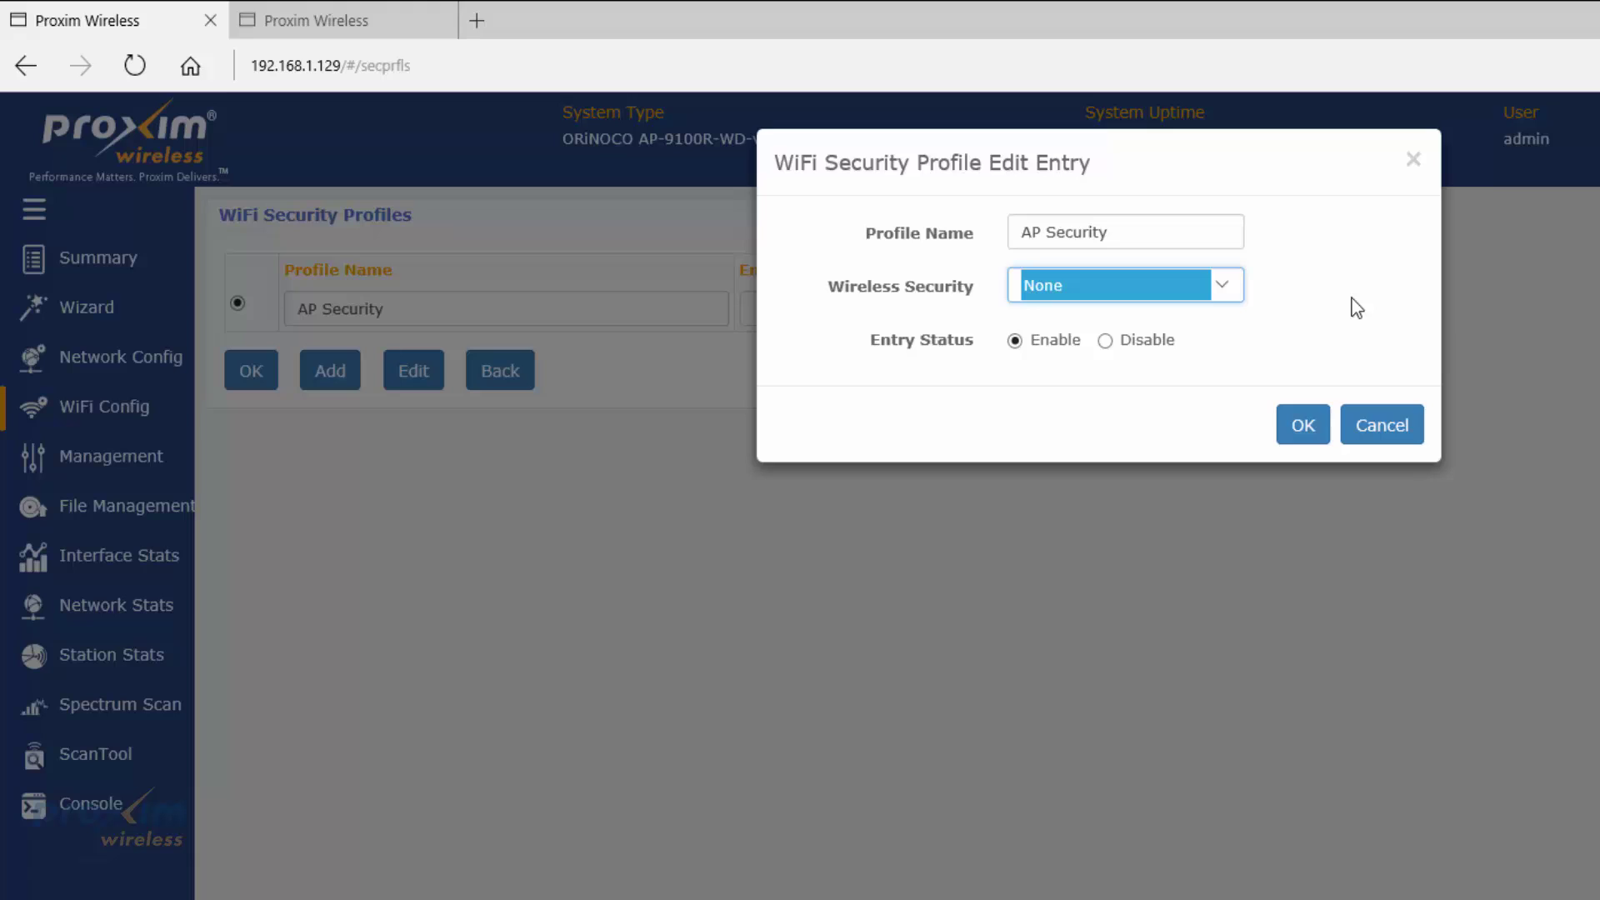
pyautogui.click(1222, 289)
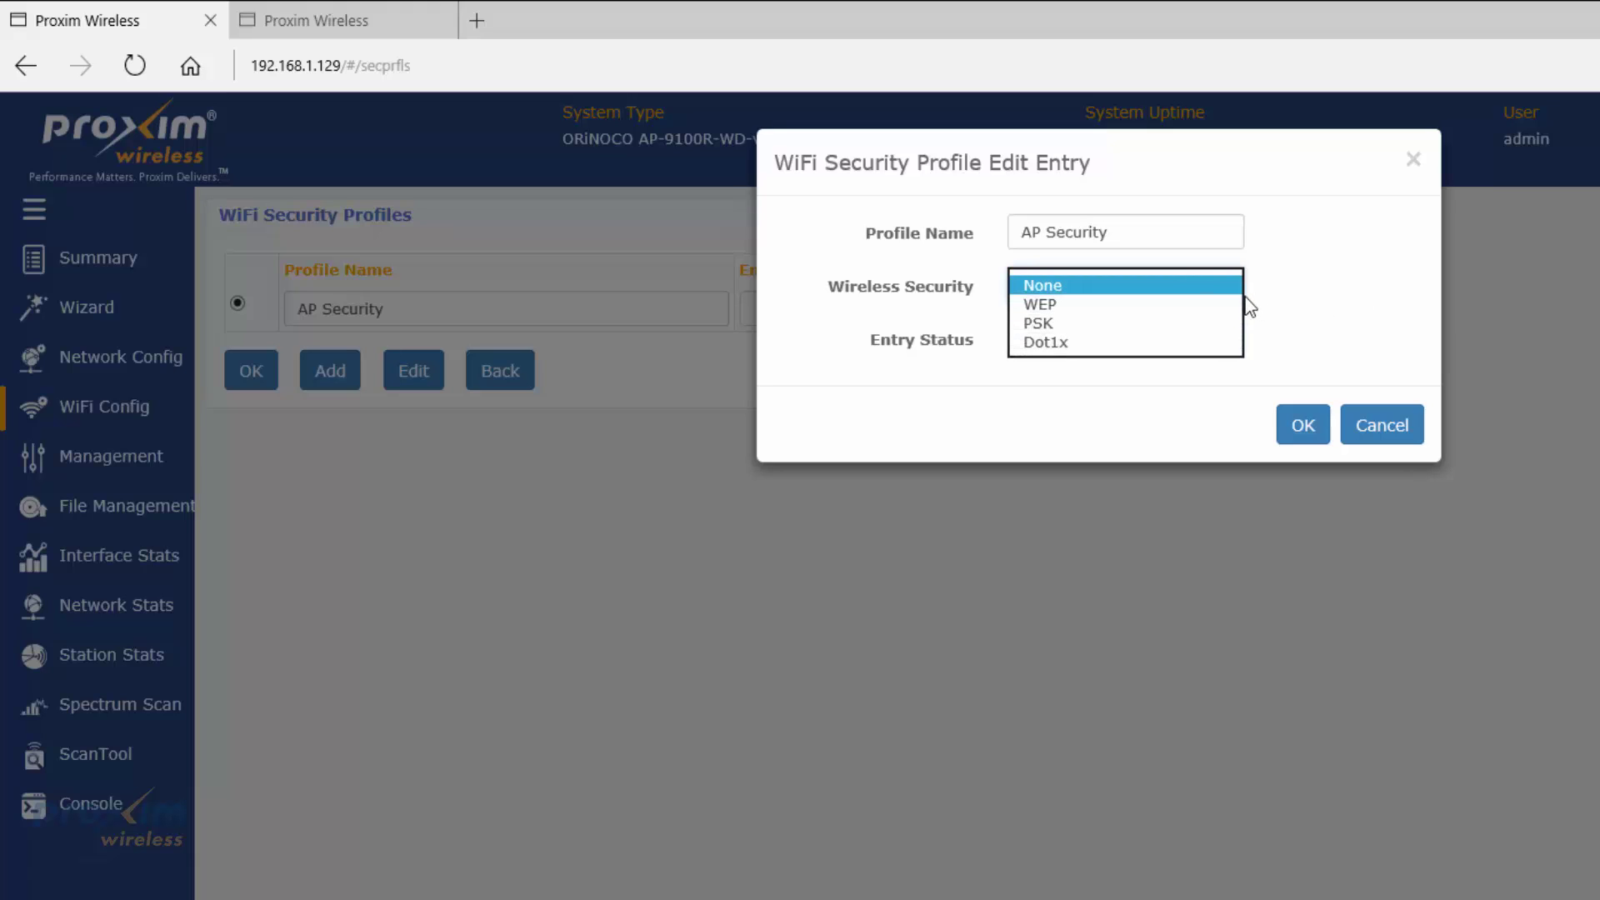
pyautogui.click(1333, 326)
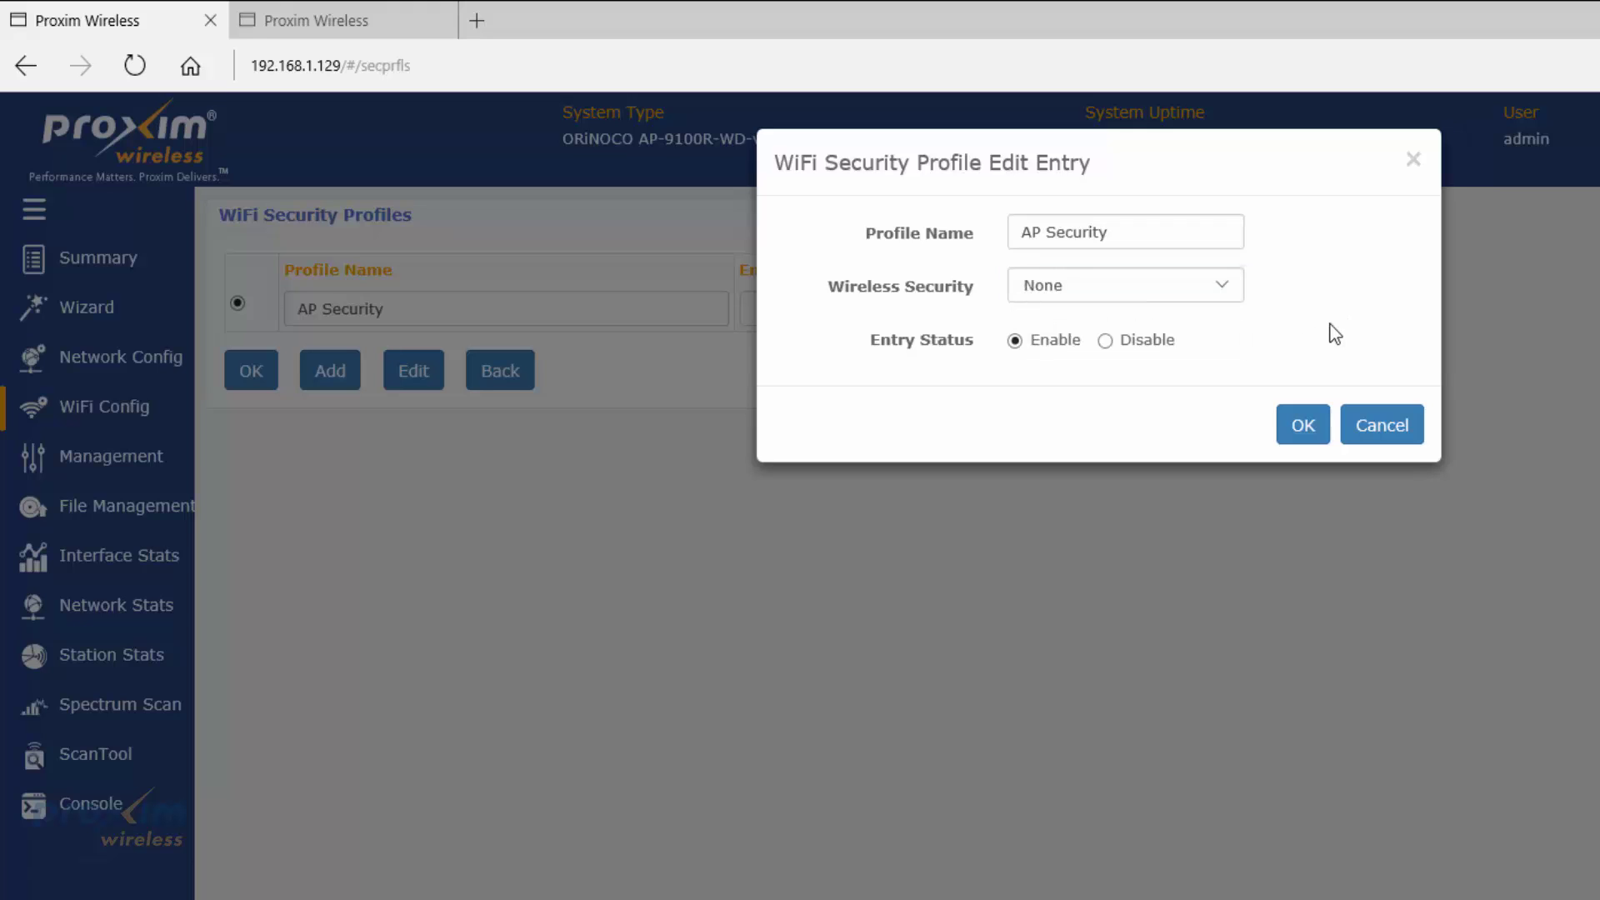
pyautogui.click(1390, 428)
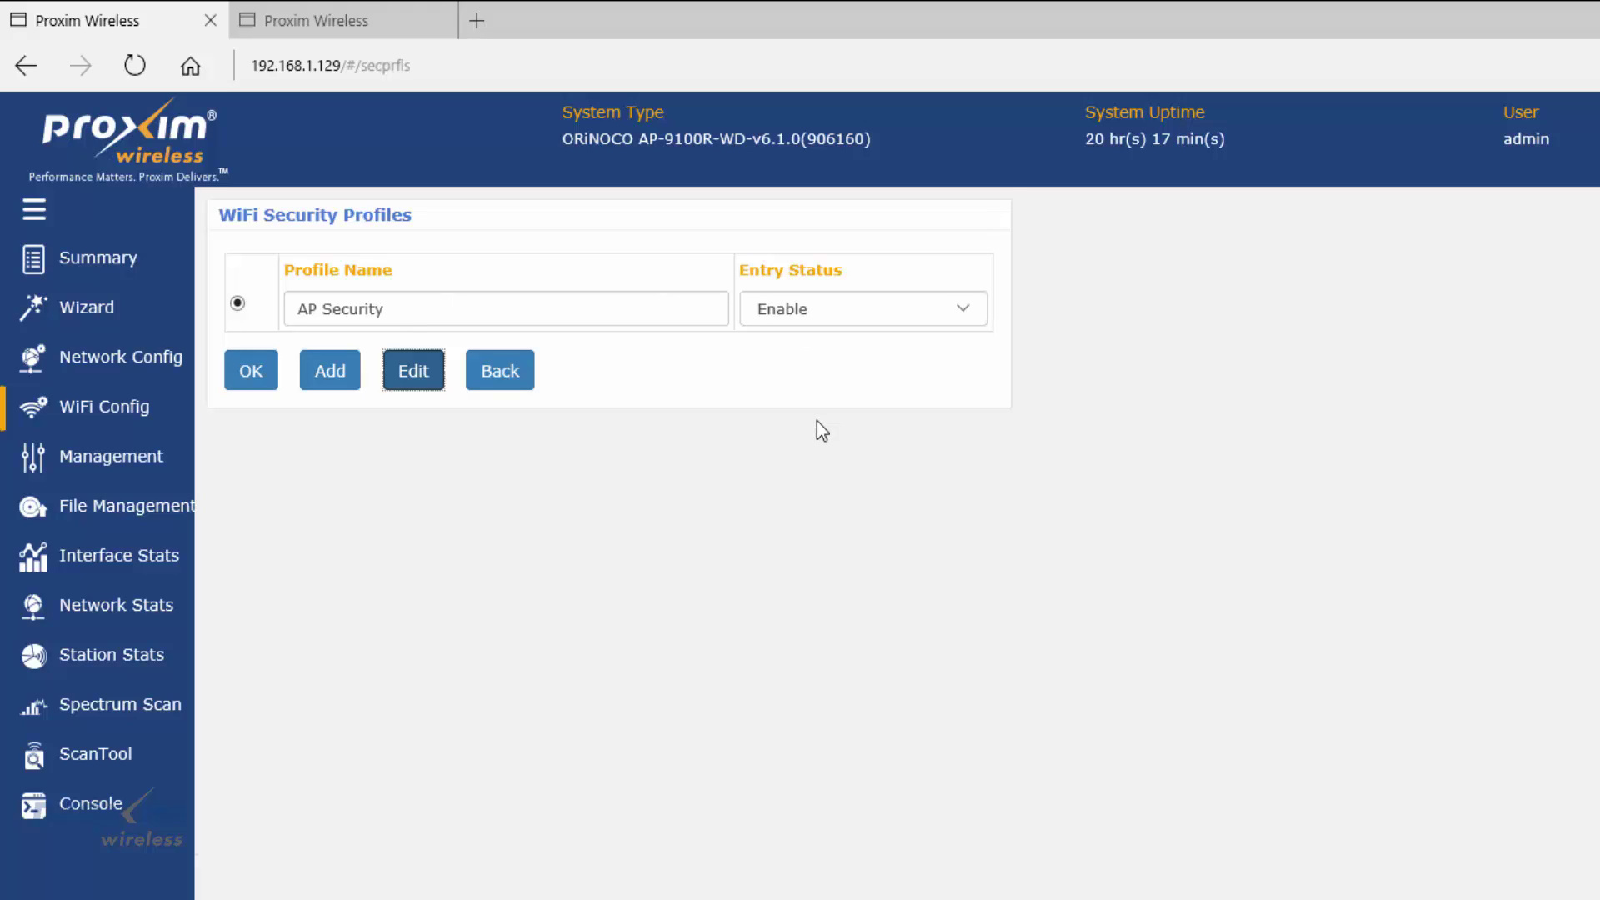
# Add an enabled WiFi security profile named test with wireless security None.
pyautogui.click(332, 371)
pyautogui.click(1088, 239)
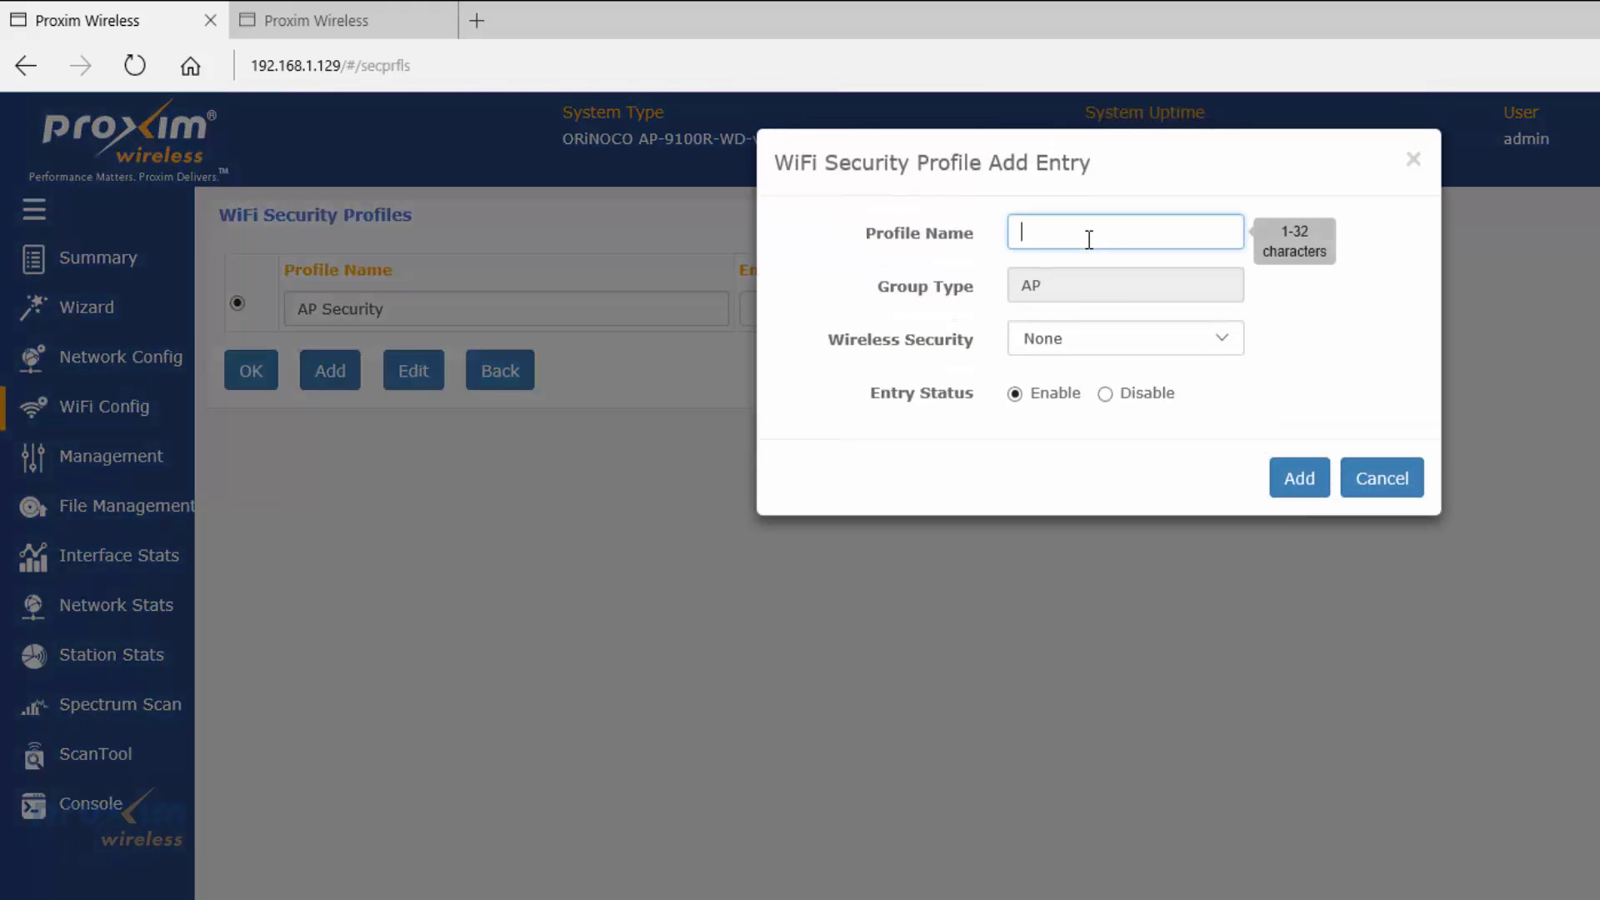
pyautogui.write('test')
pyautogui.click(1302, 498)
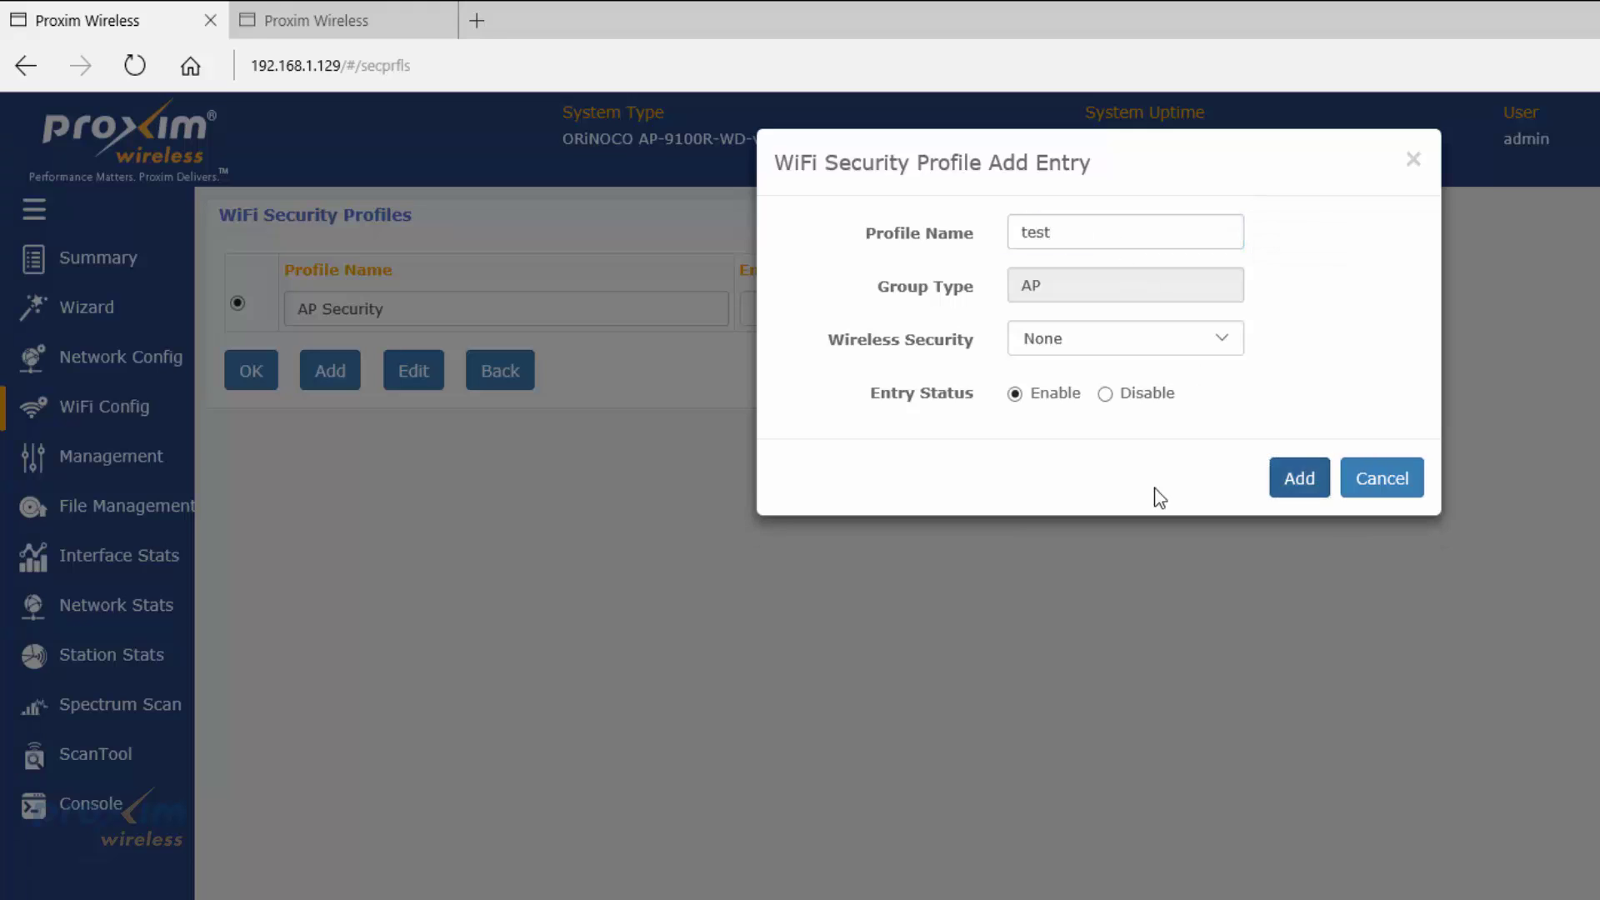
# Examine the wireless security types offered for the test profile and close its settings without changes.
pyautogui.click(234, 352)
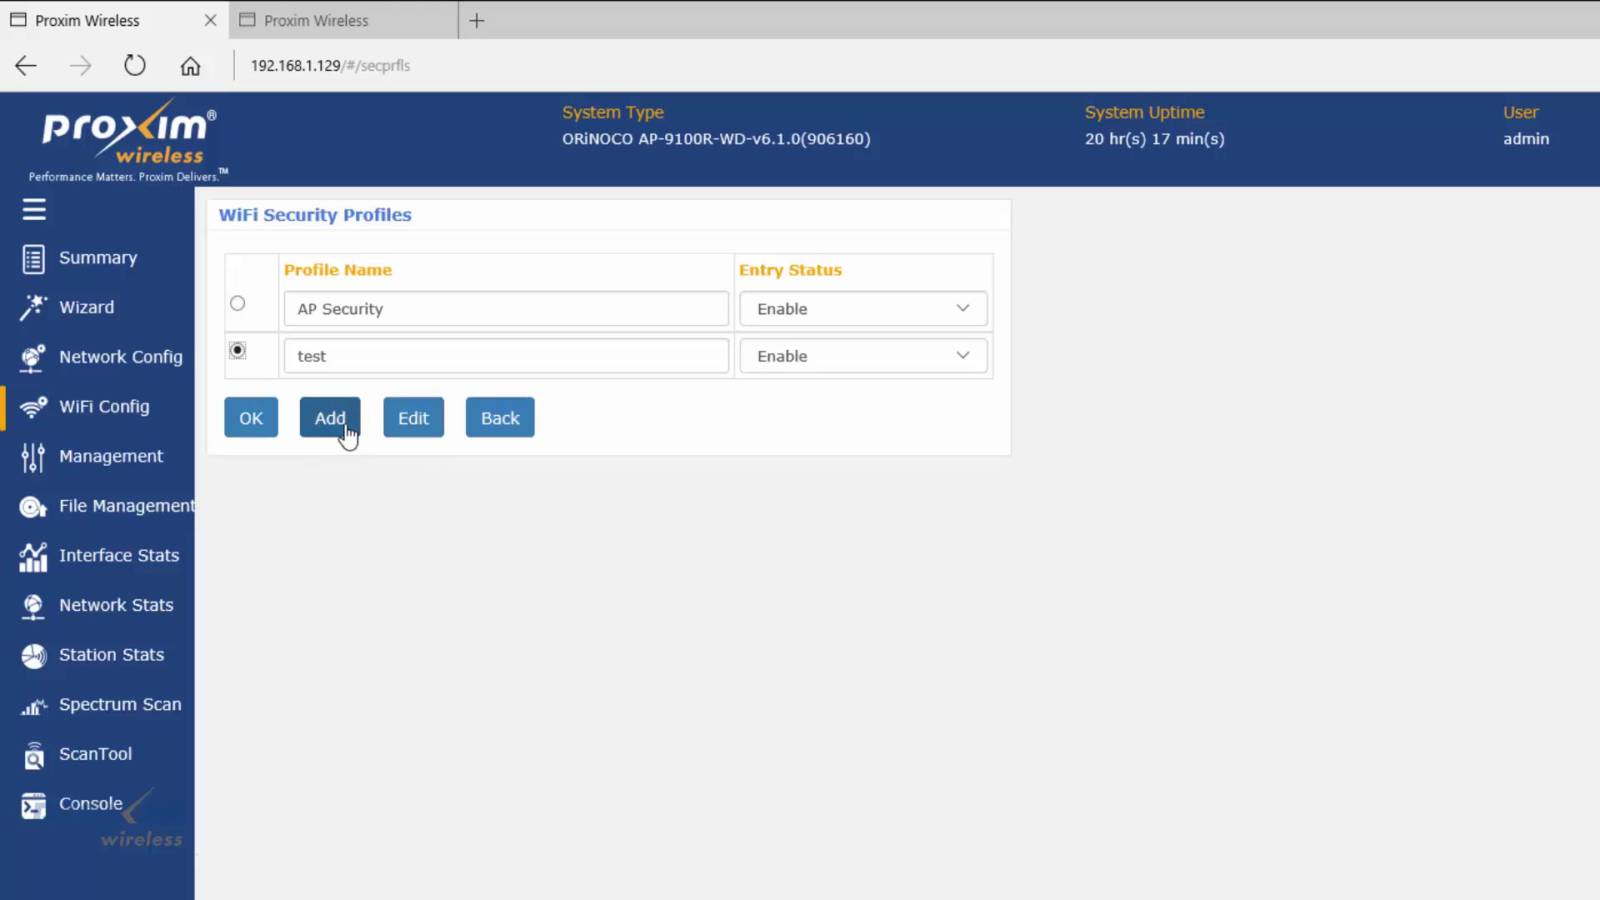
pyautogui.click(411, 429)
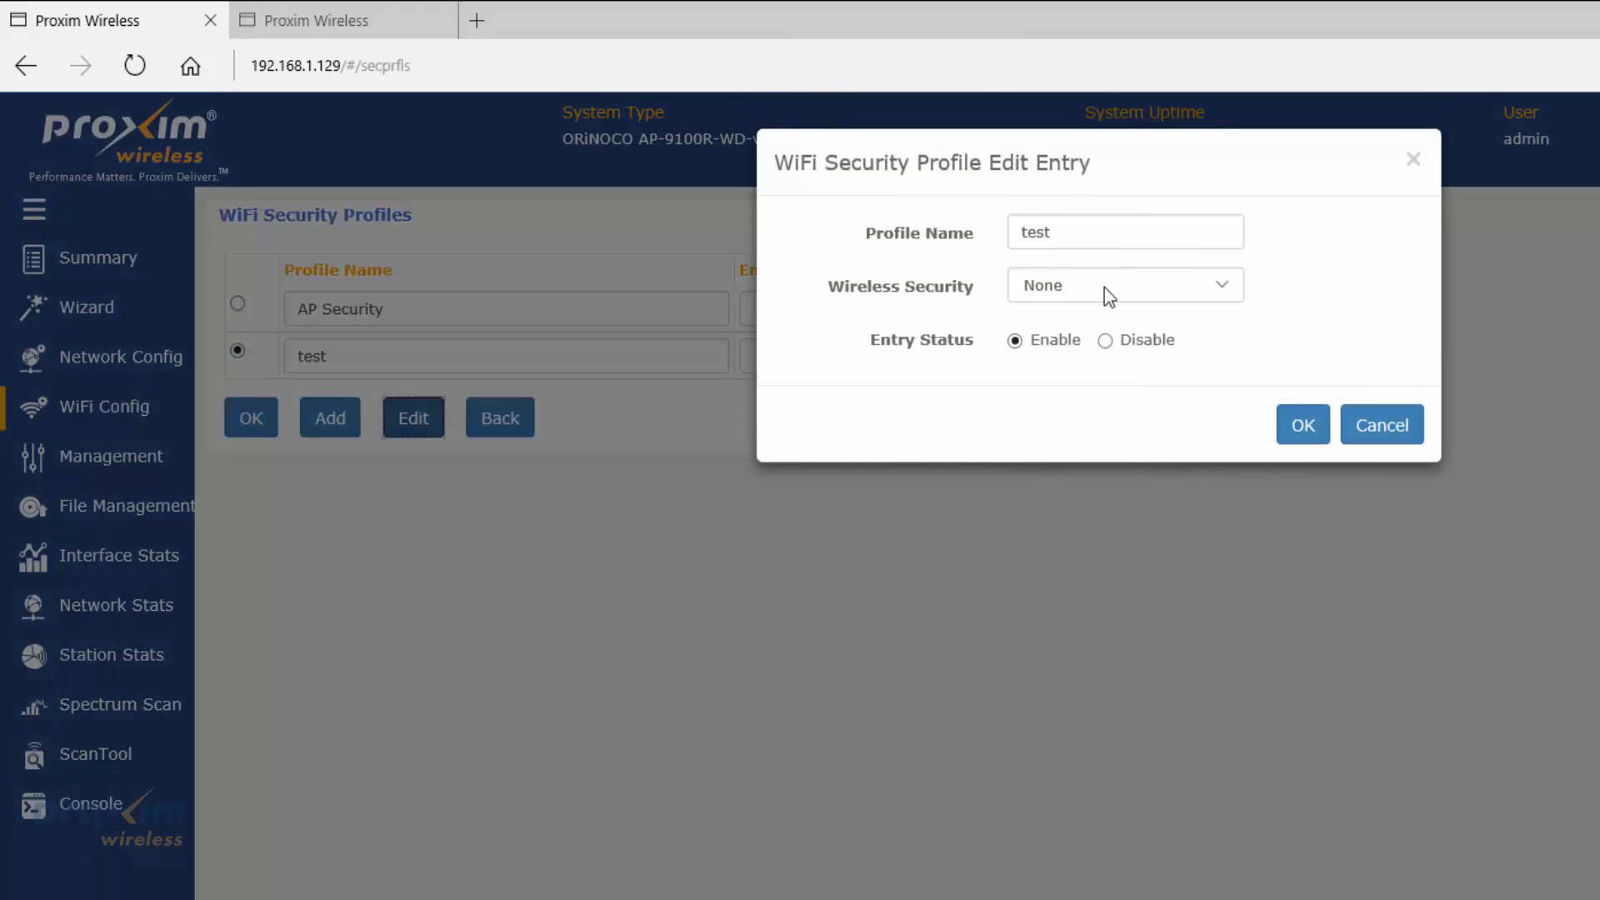
pyautogui.click(1103, 281)
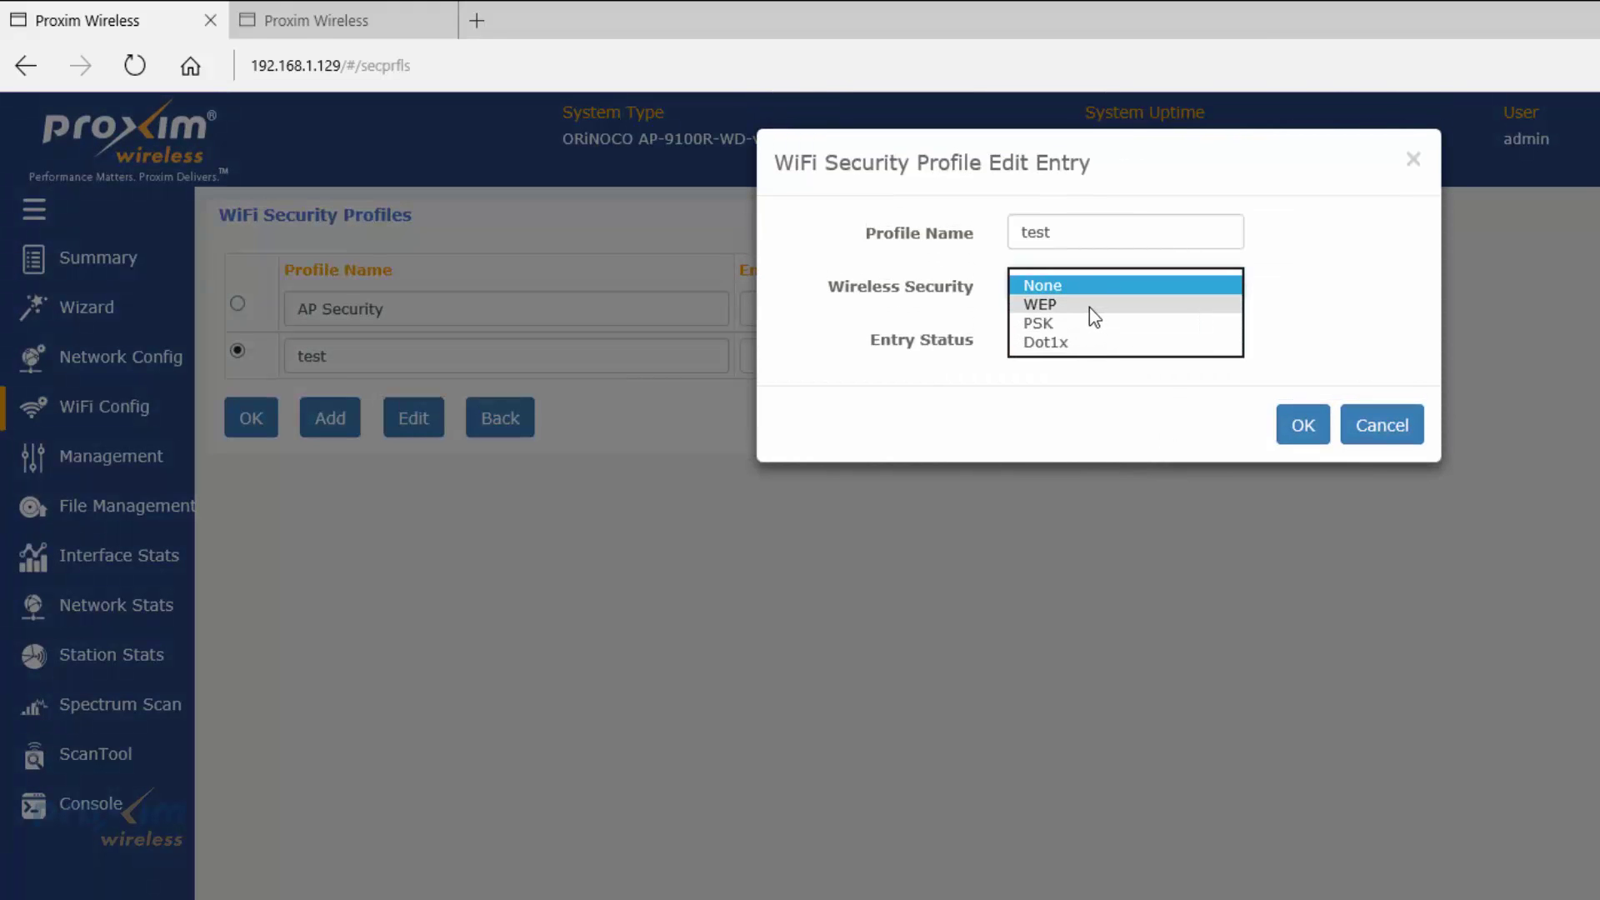
pyautogui.click(1088, 305)
pyautogui.click(1082, 343)
pyautogui.click(750, 590)
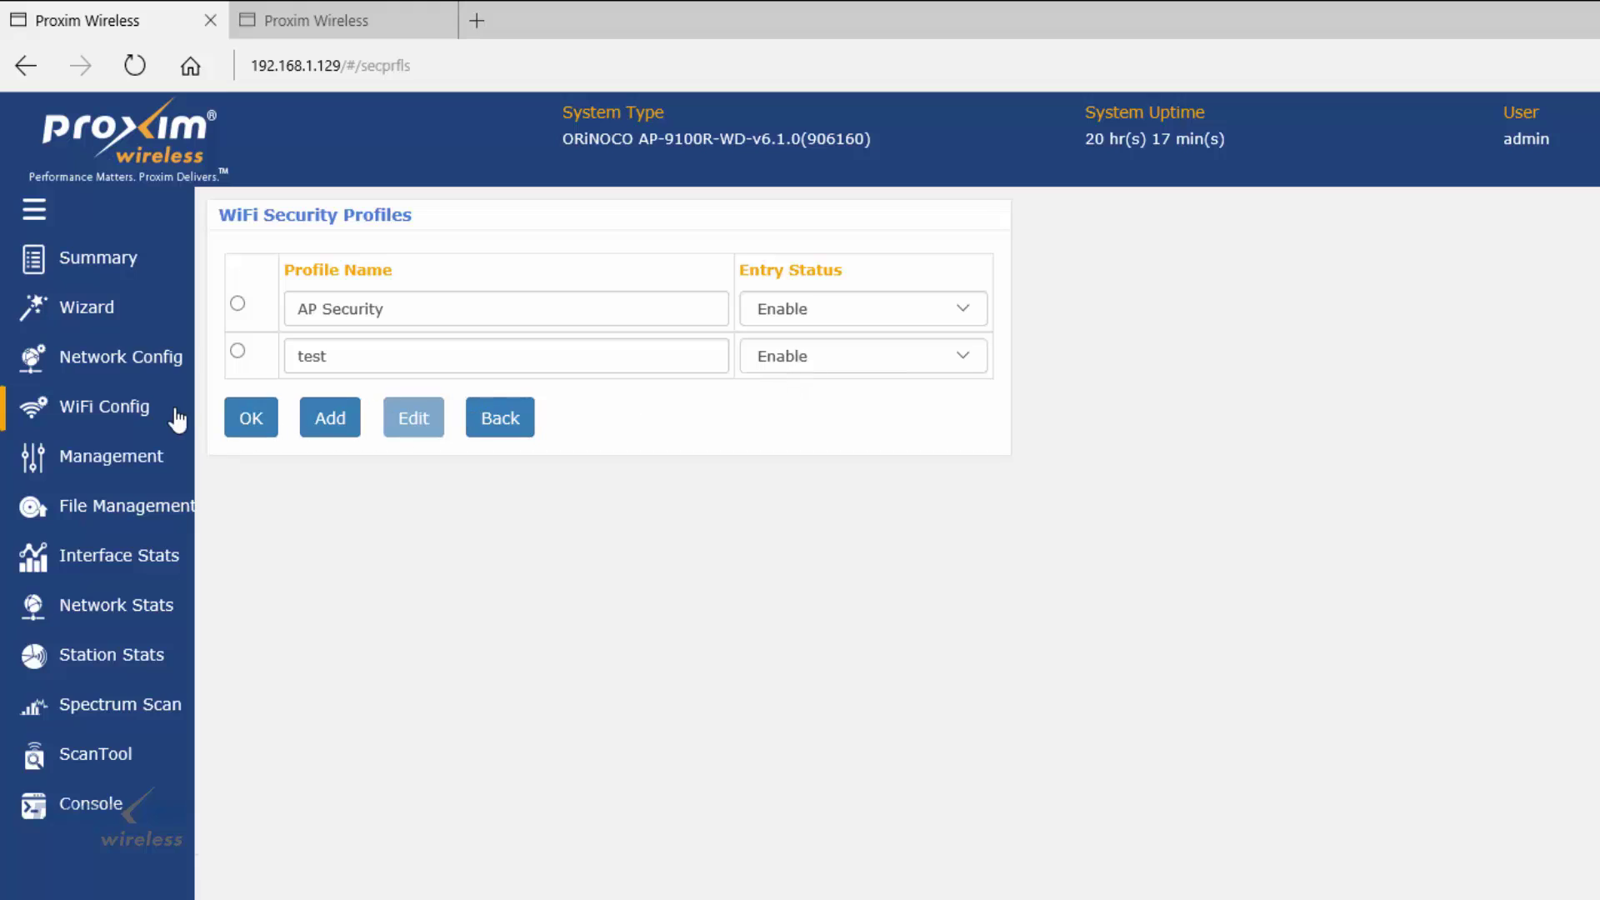
# Examine the security profiles selectable for the WDS-END-A VAP and the first 2.4 GHz VAP on 192.168.1.129.
pyautogui.click(125, 421)
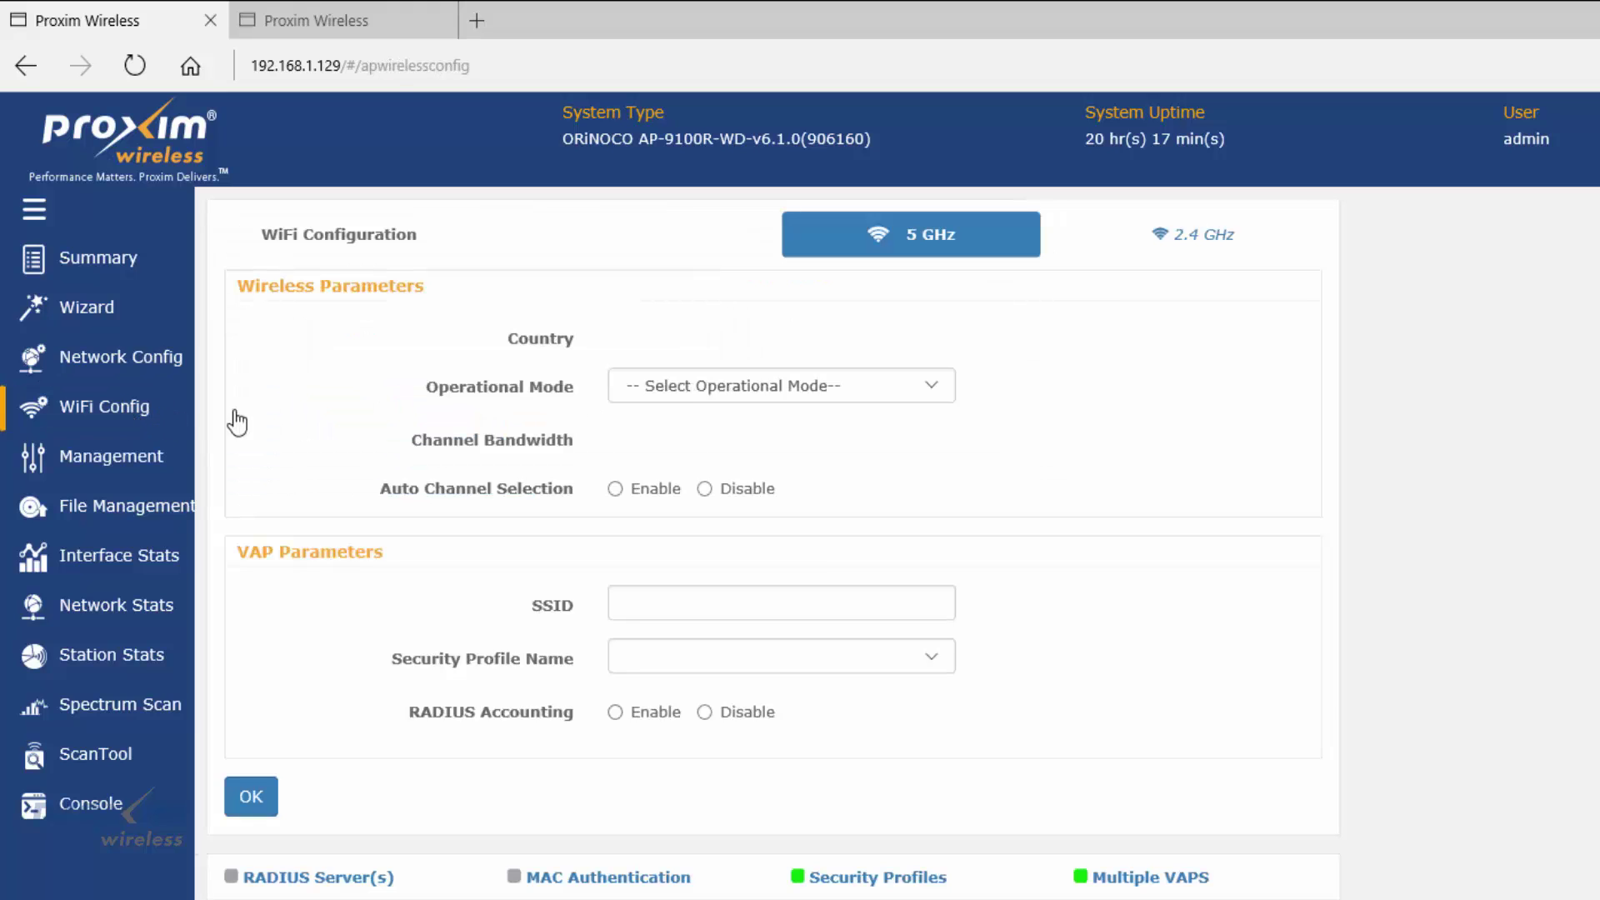
pyautogui.click(1148, 871)
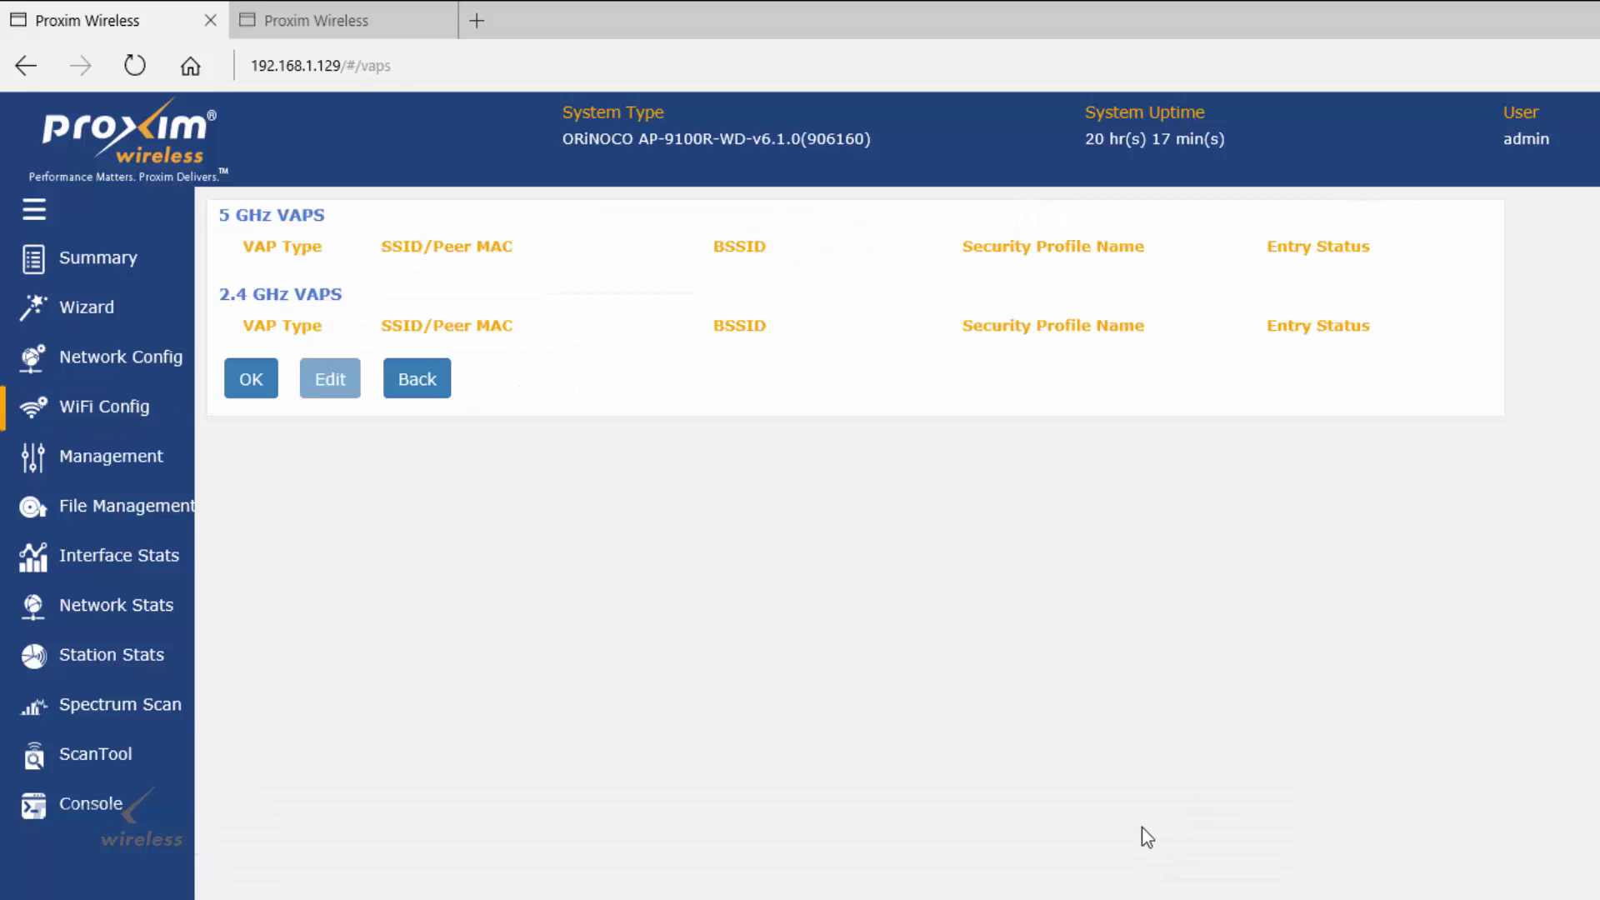
pyautogui.click(1125, 292)
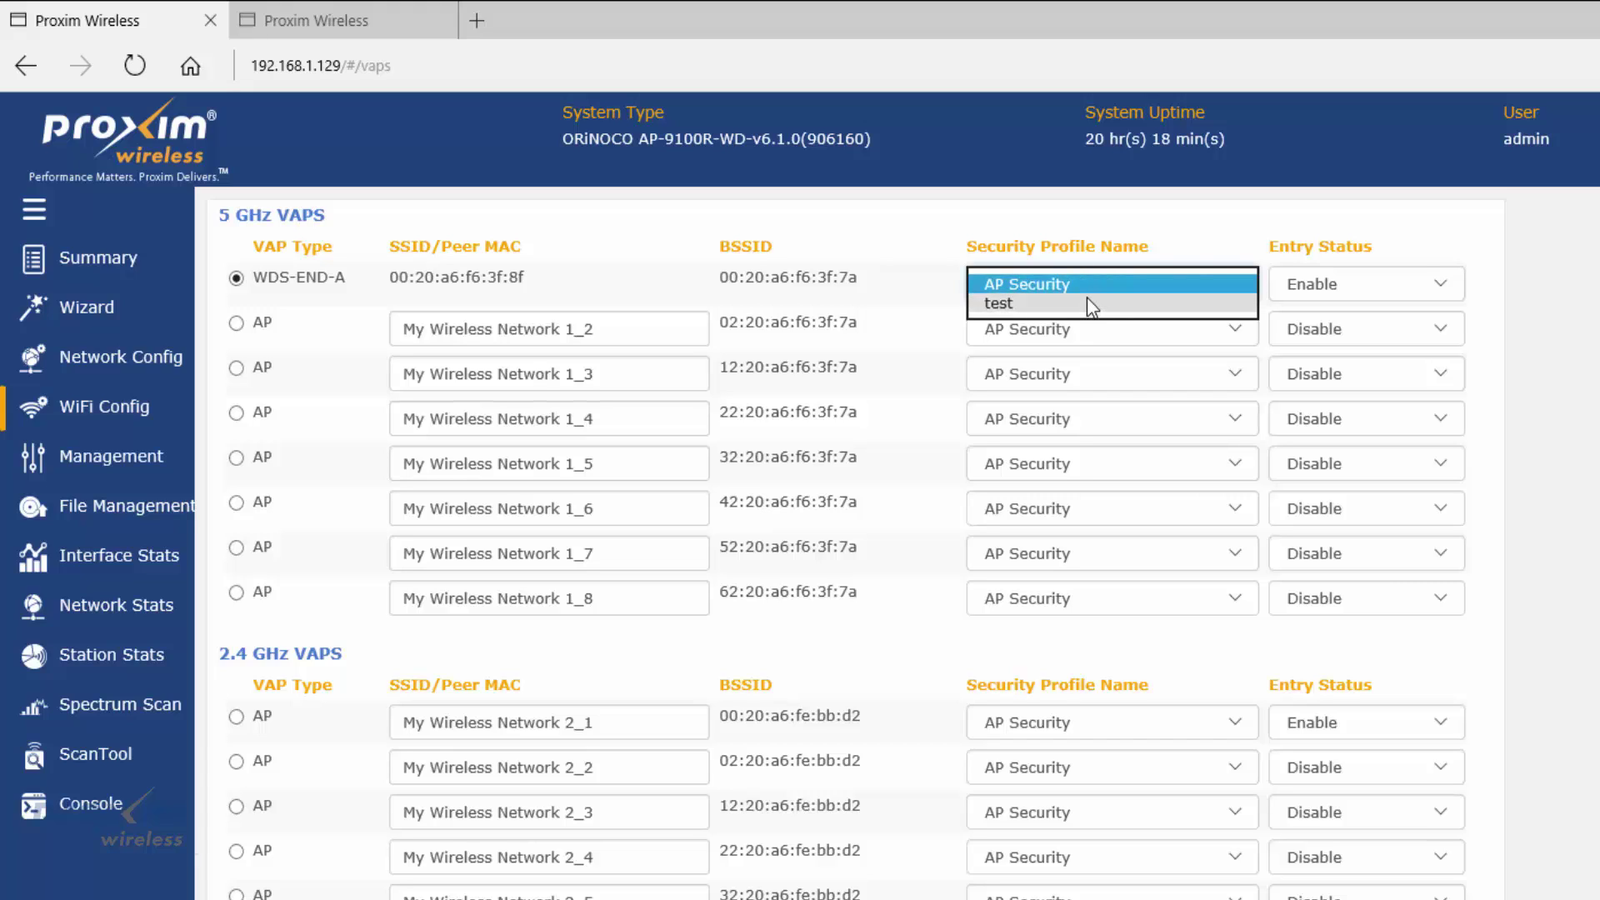
pyautogui.click(1088, 286)
pyautogui.click(1134, 721)
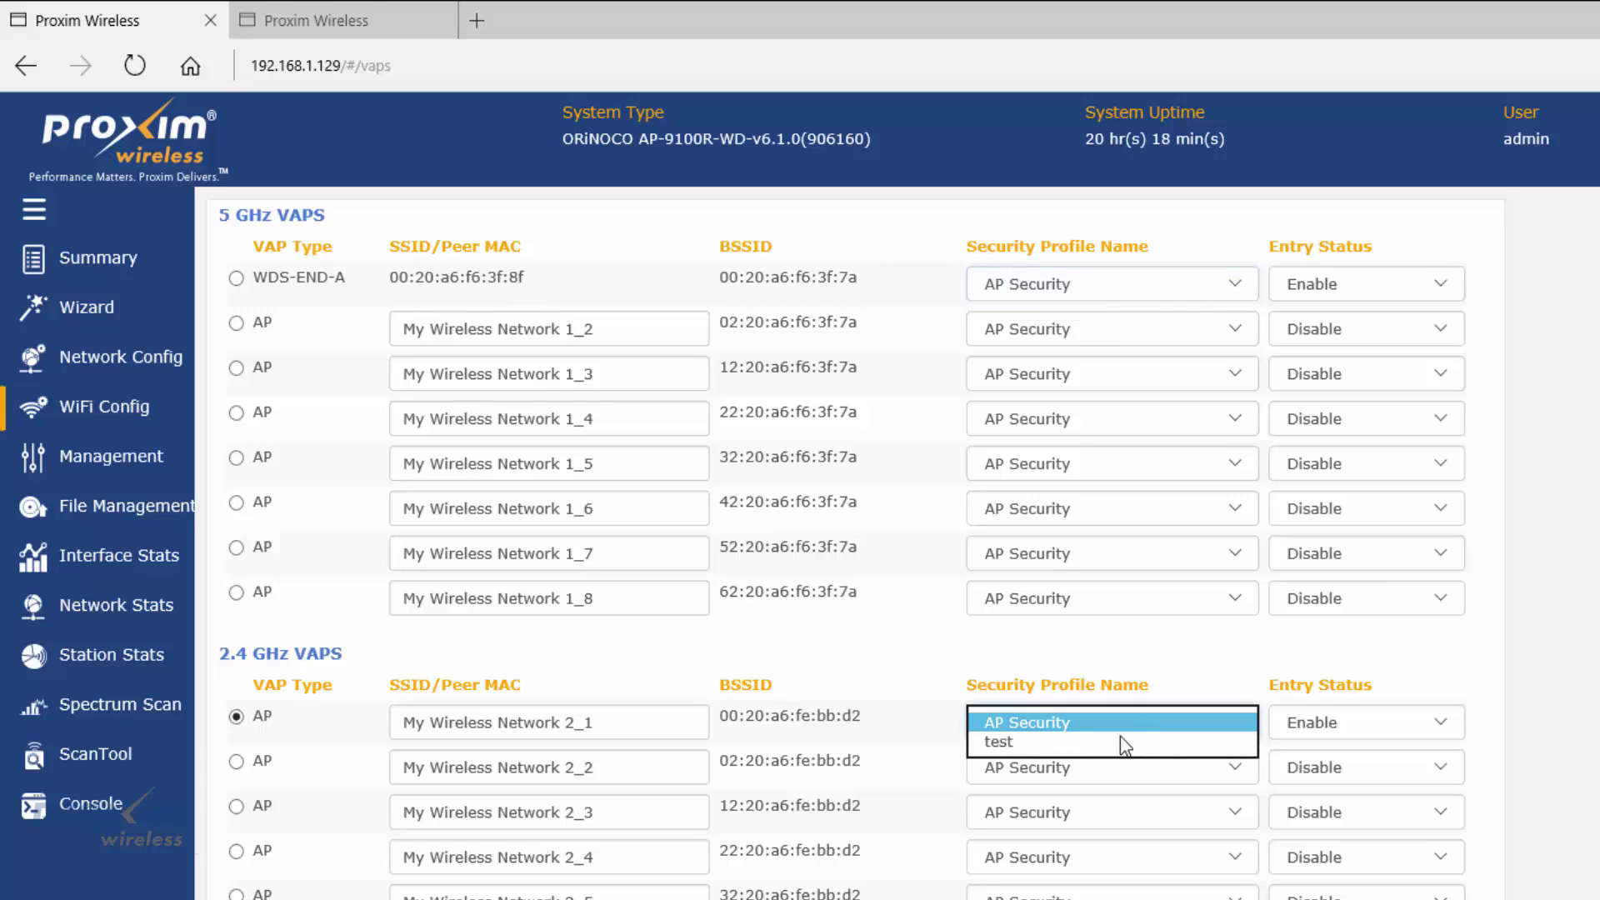
pyautogui.click(1089, 731)
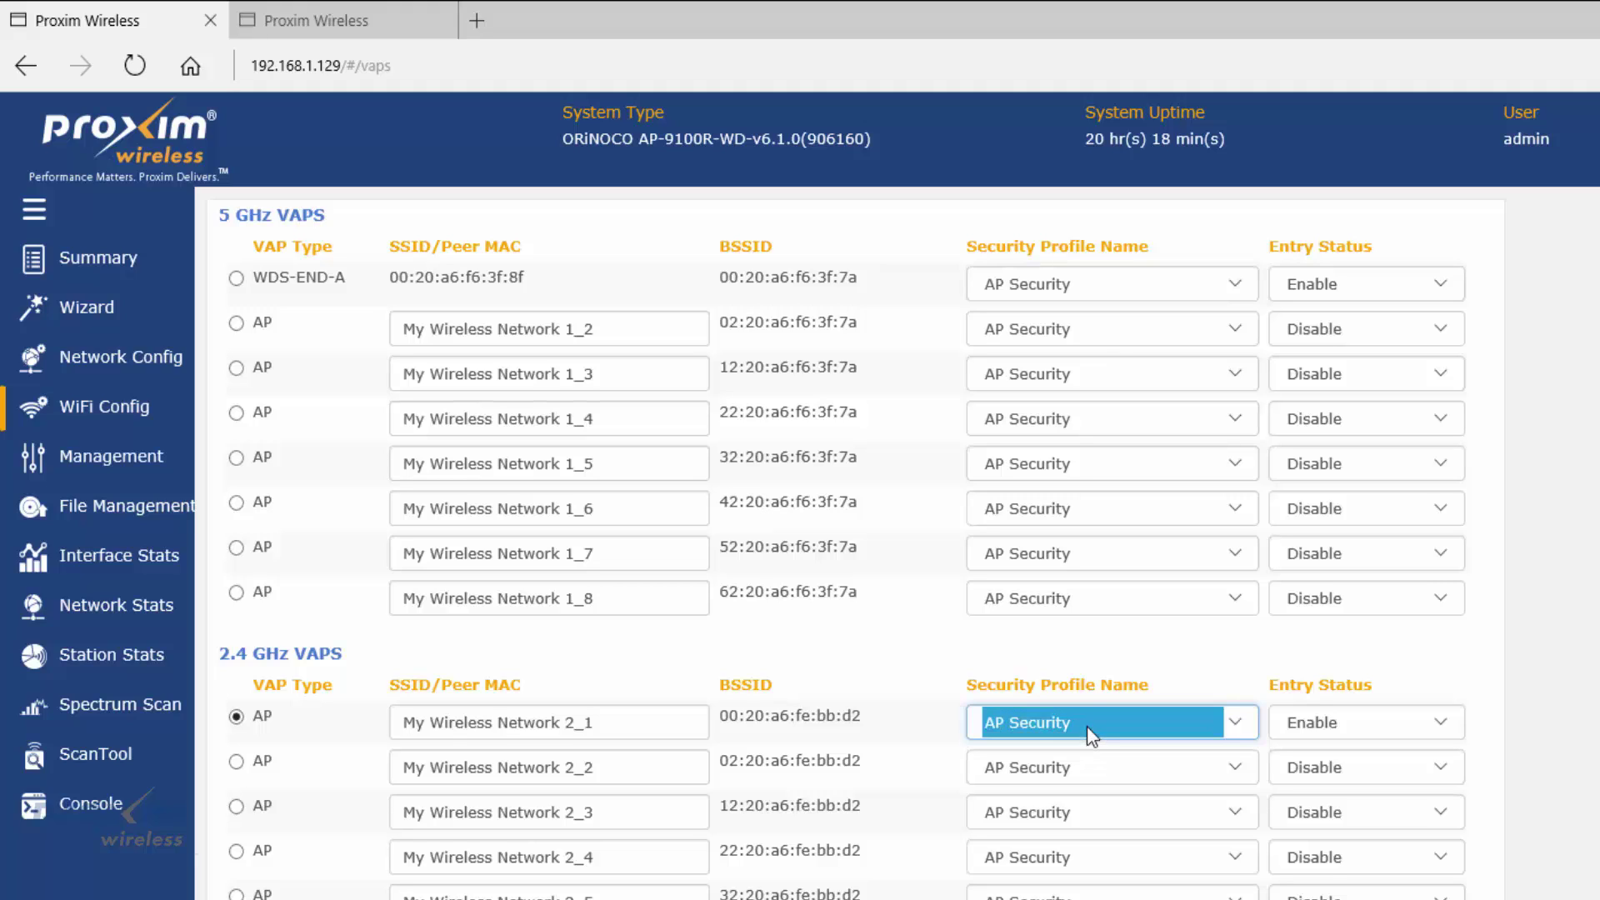
pyautogui.click(1083, 292)
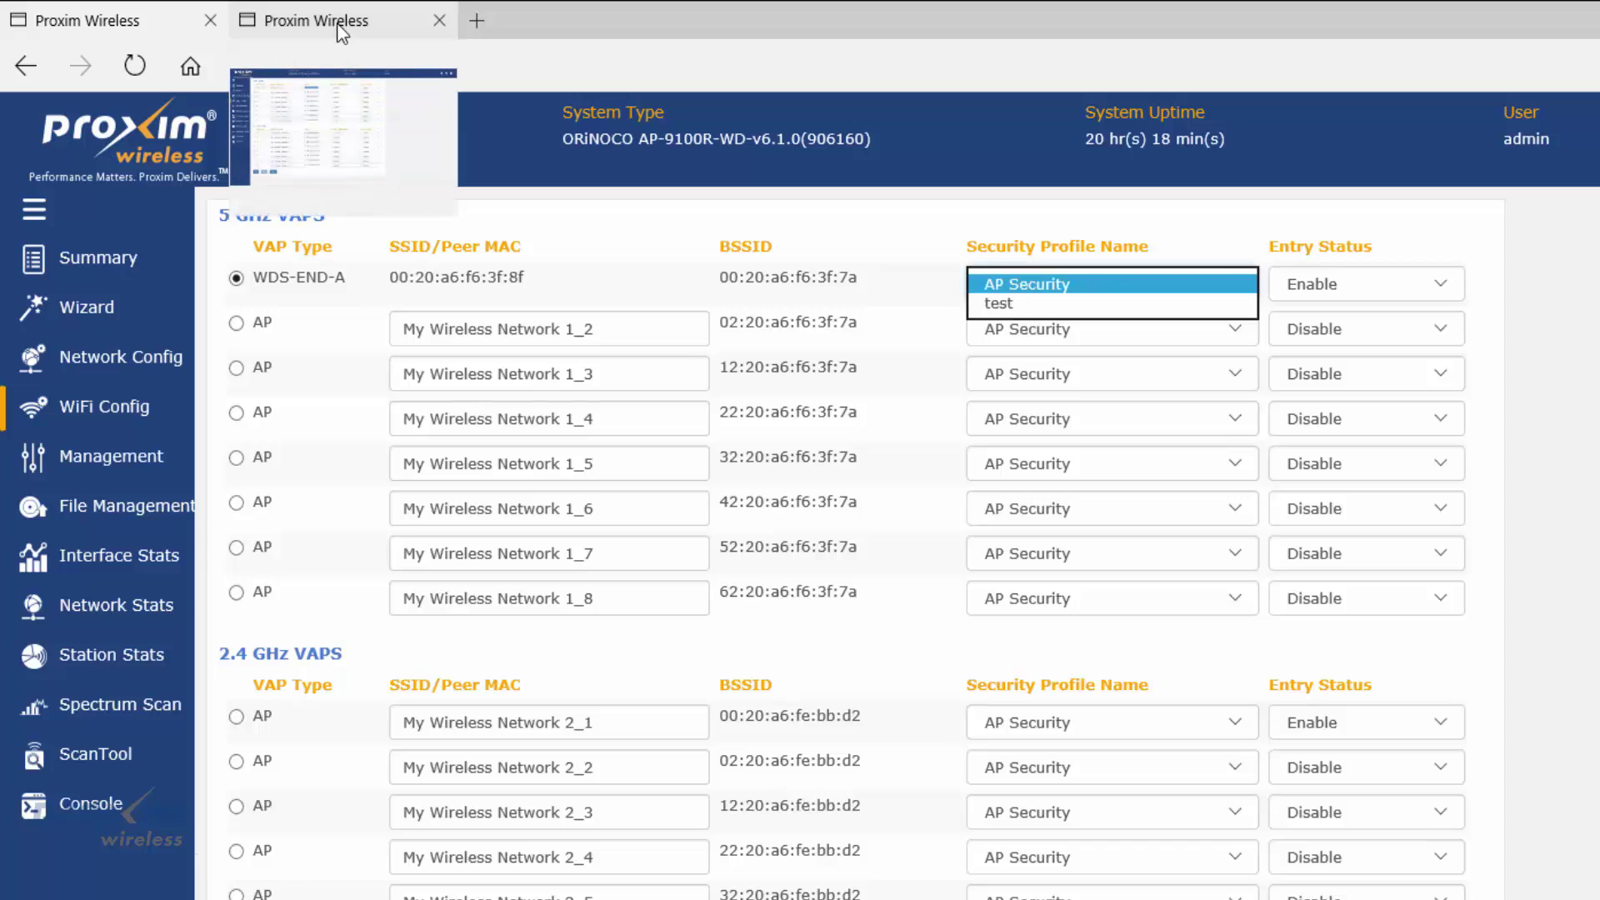
pyautogui.click(337, 29)
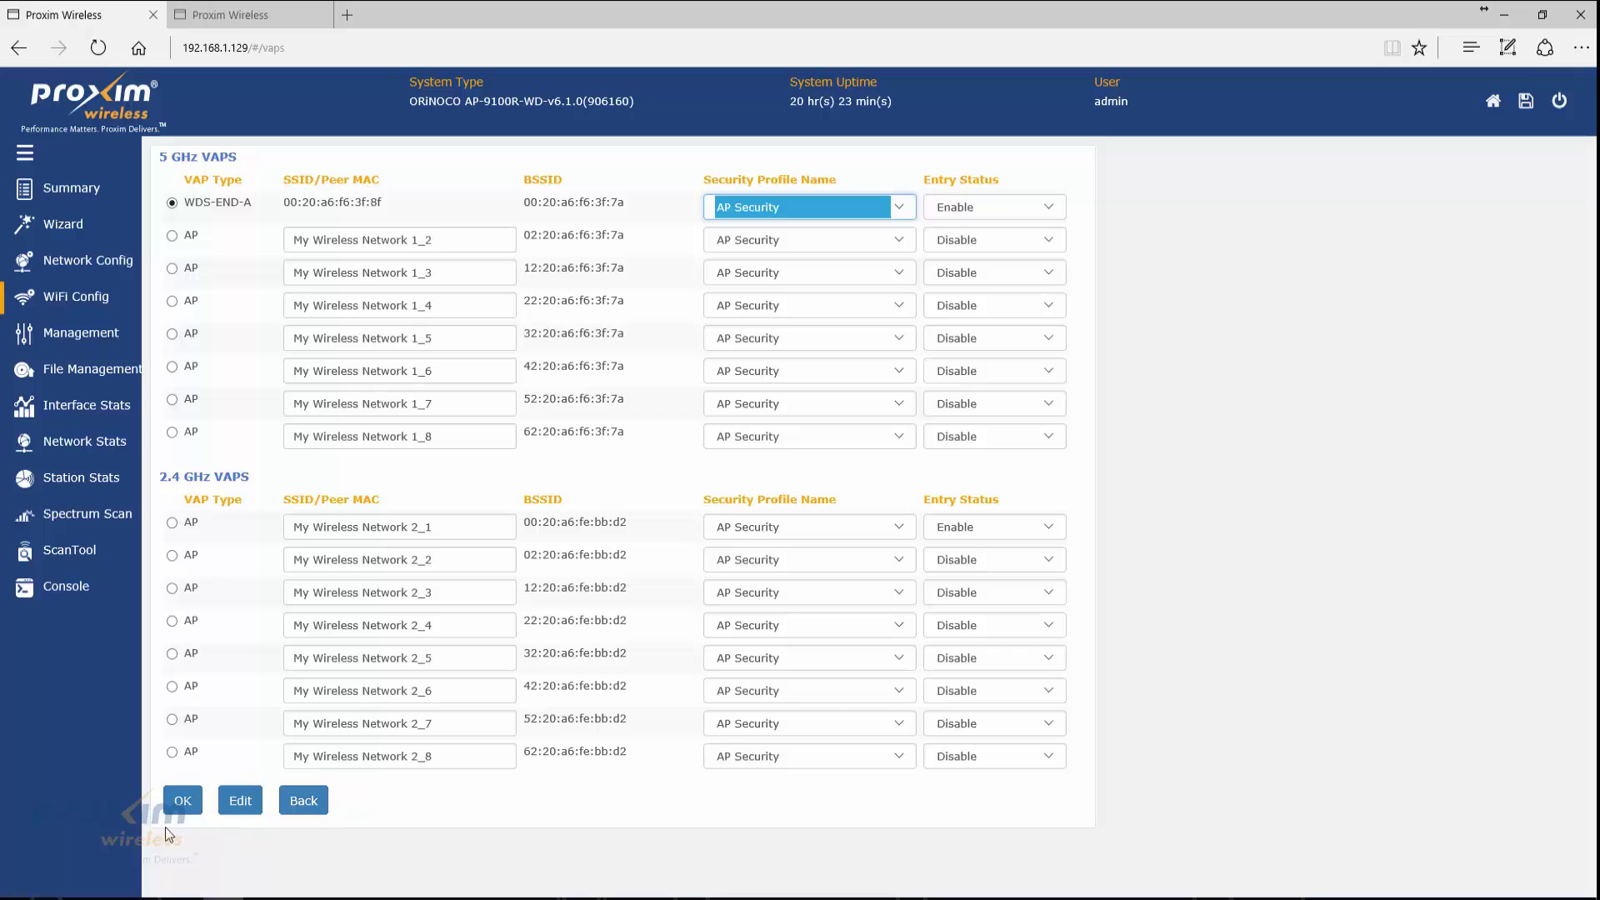
# Review the Peer MAC in the WDS-END-A VAP settings on 192.168.1.129 and cancel without changes.
pyautogui.click(171, 202)
pyautogui.click(248, 798)
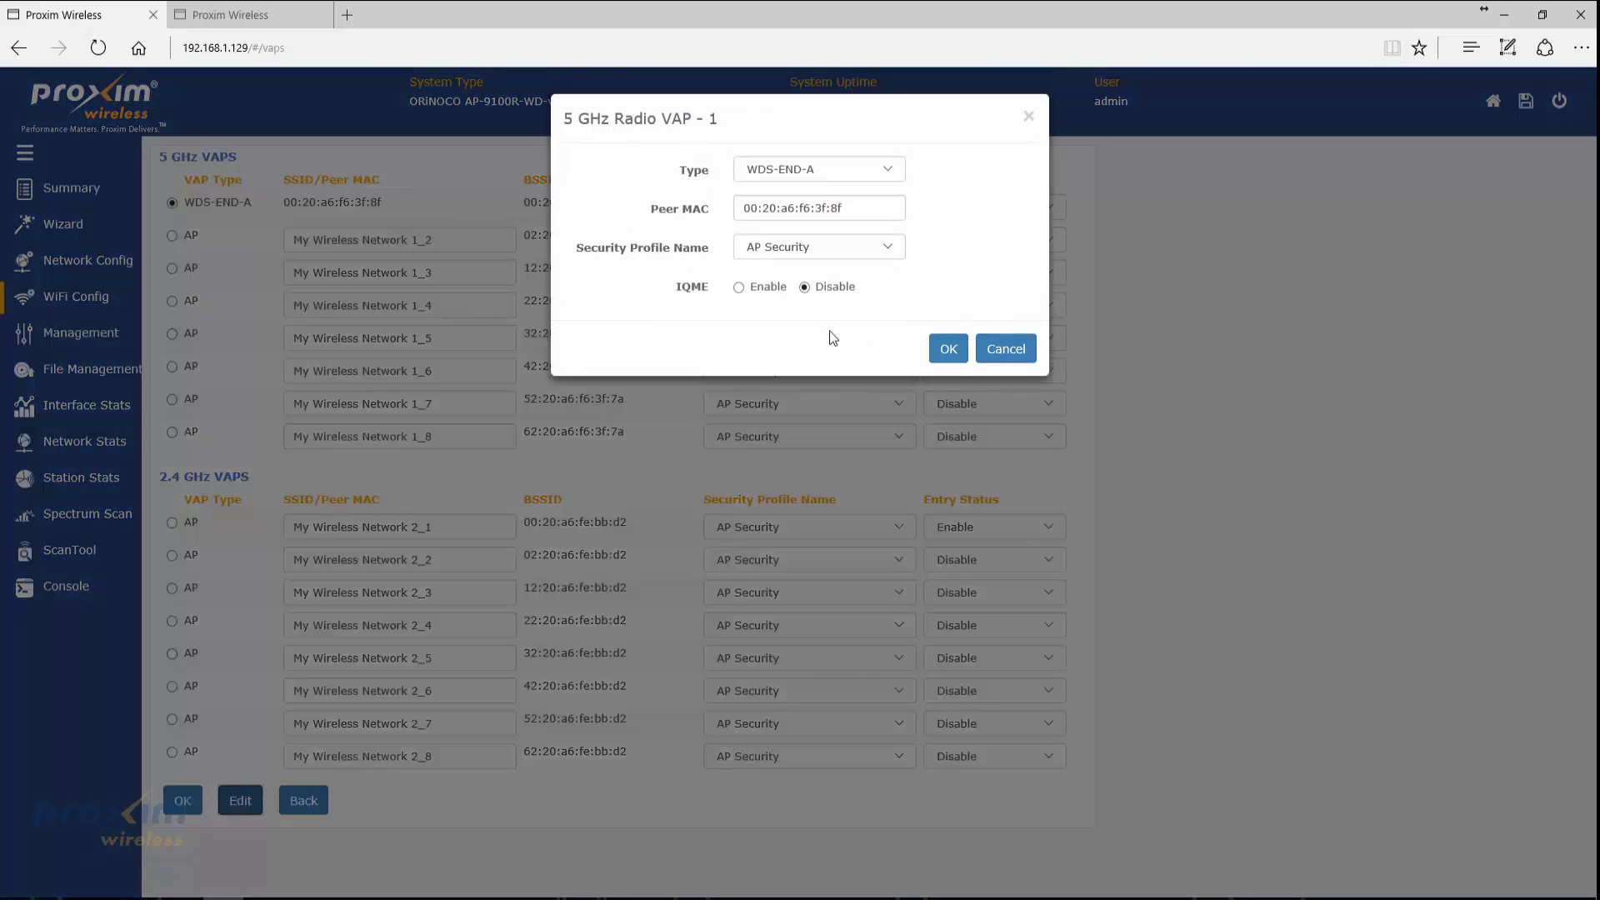
pyautogui.tripleClick(822, 209)
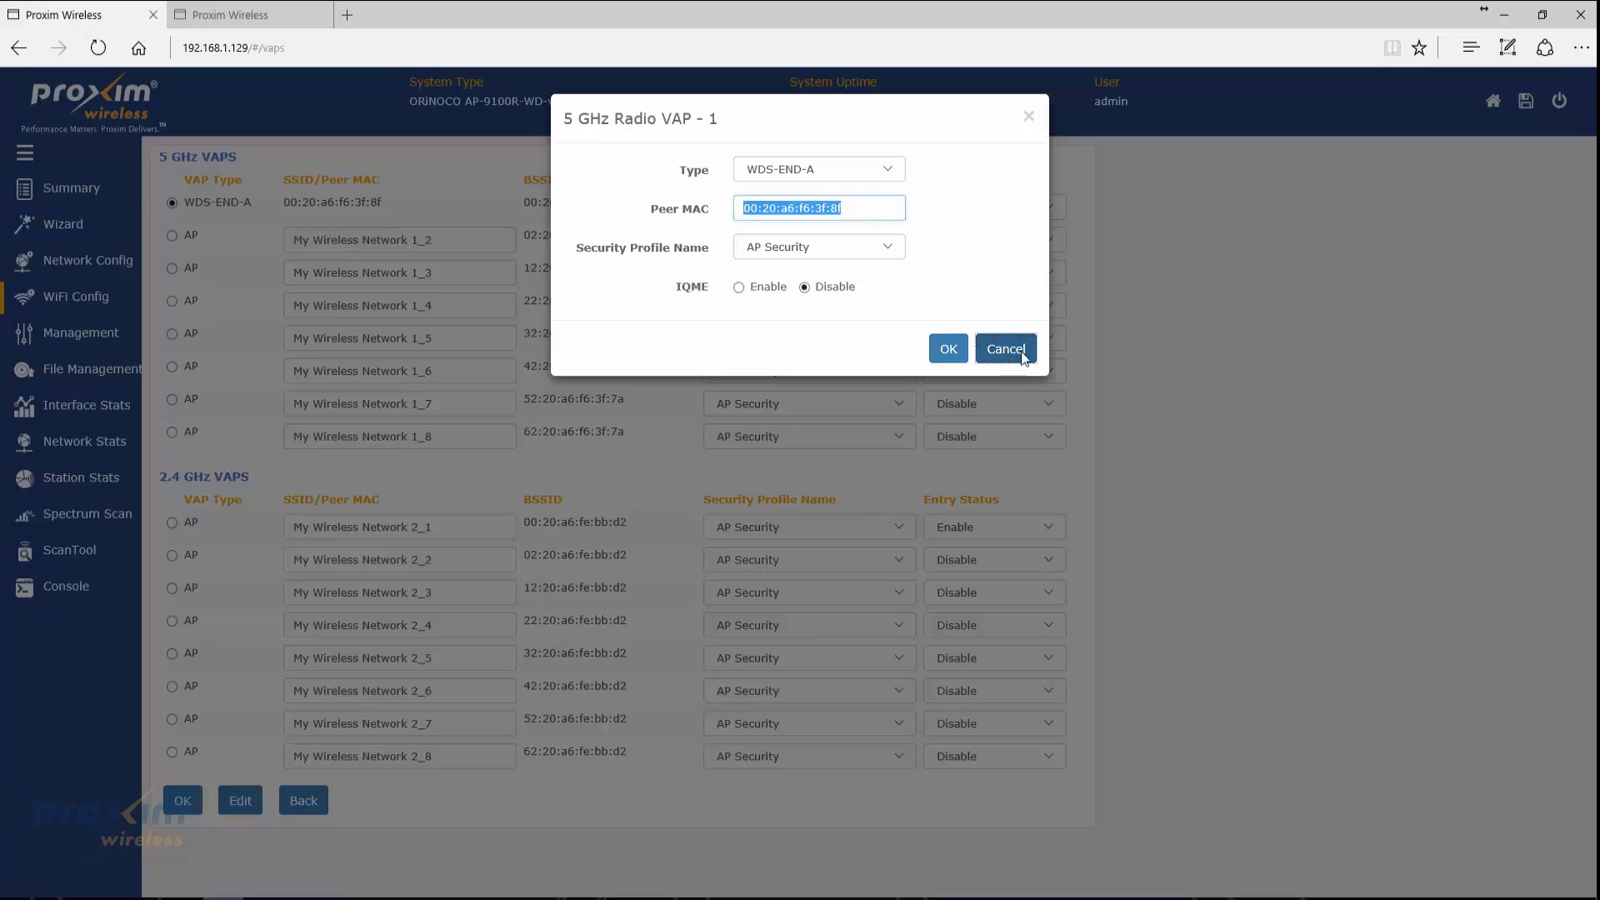
pyautogui.click(1009, 350)
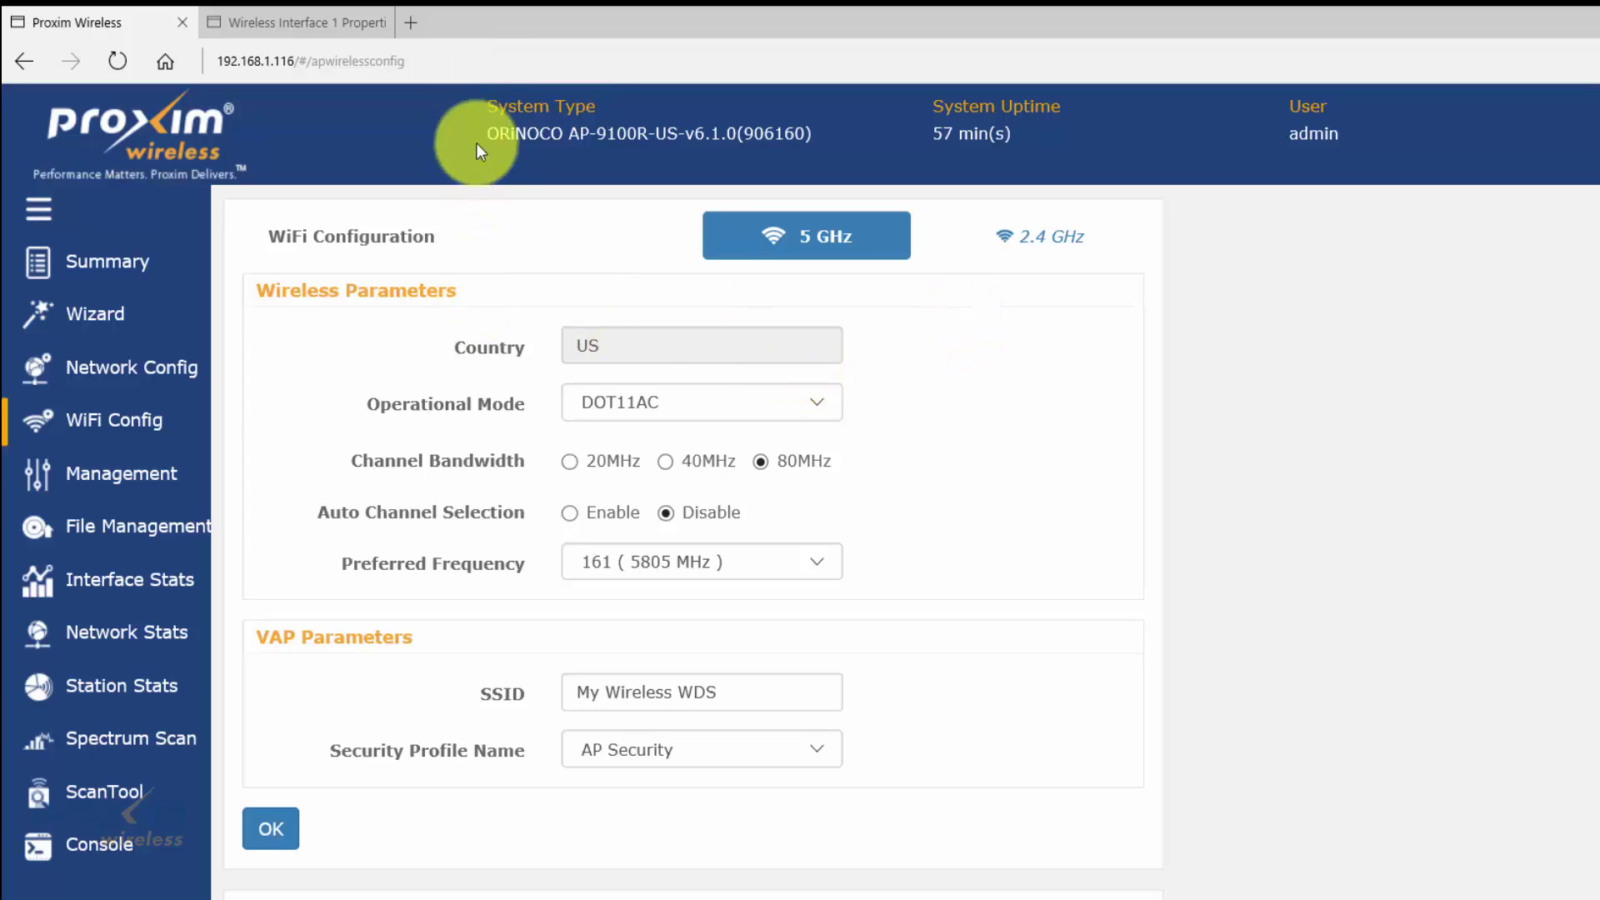
# Compare the 5 GHz radio mode, bandwidth and channel settings of the access points at 192.168.1.116 and 192.168.1.127.
pyautogui.moveTo(500, 142); pyautogui.dragTo(714, 150)
pyautogui.click(668, 157)
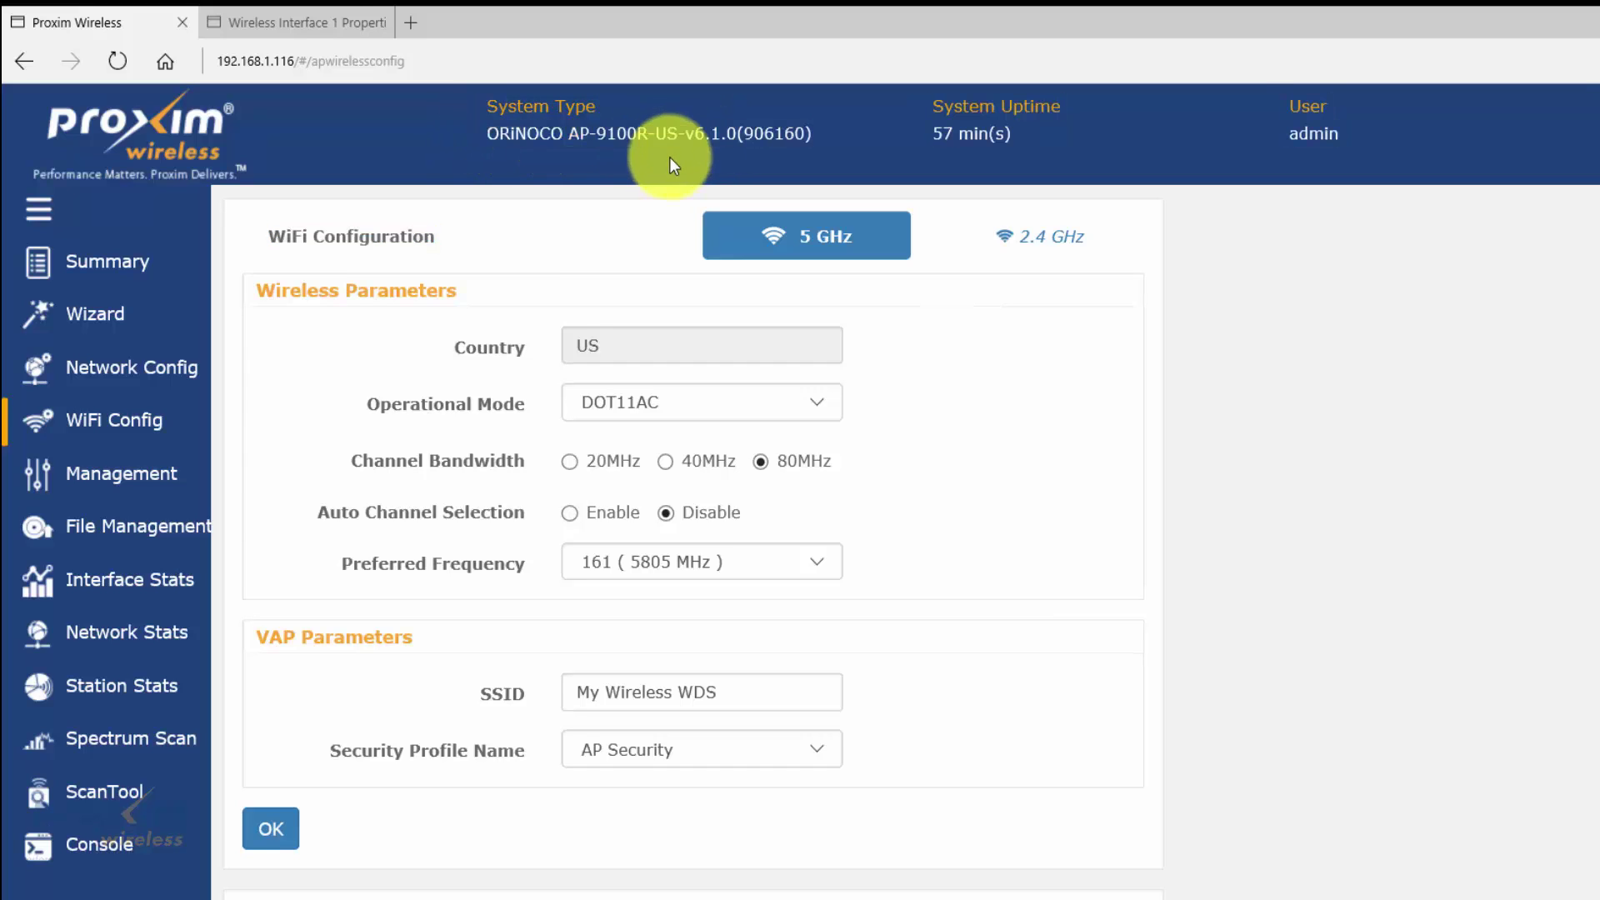
pyautogui.click(323, 26)
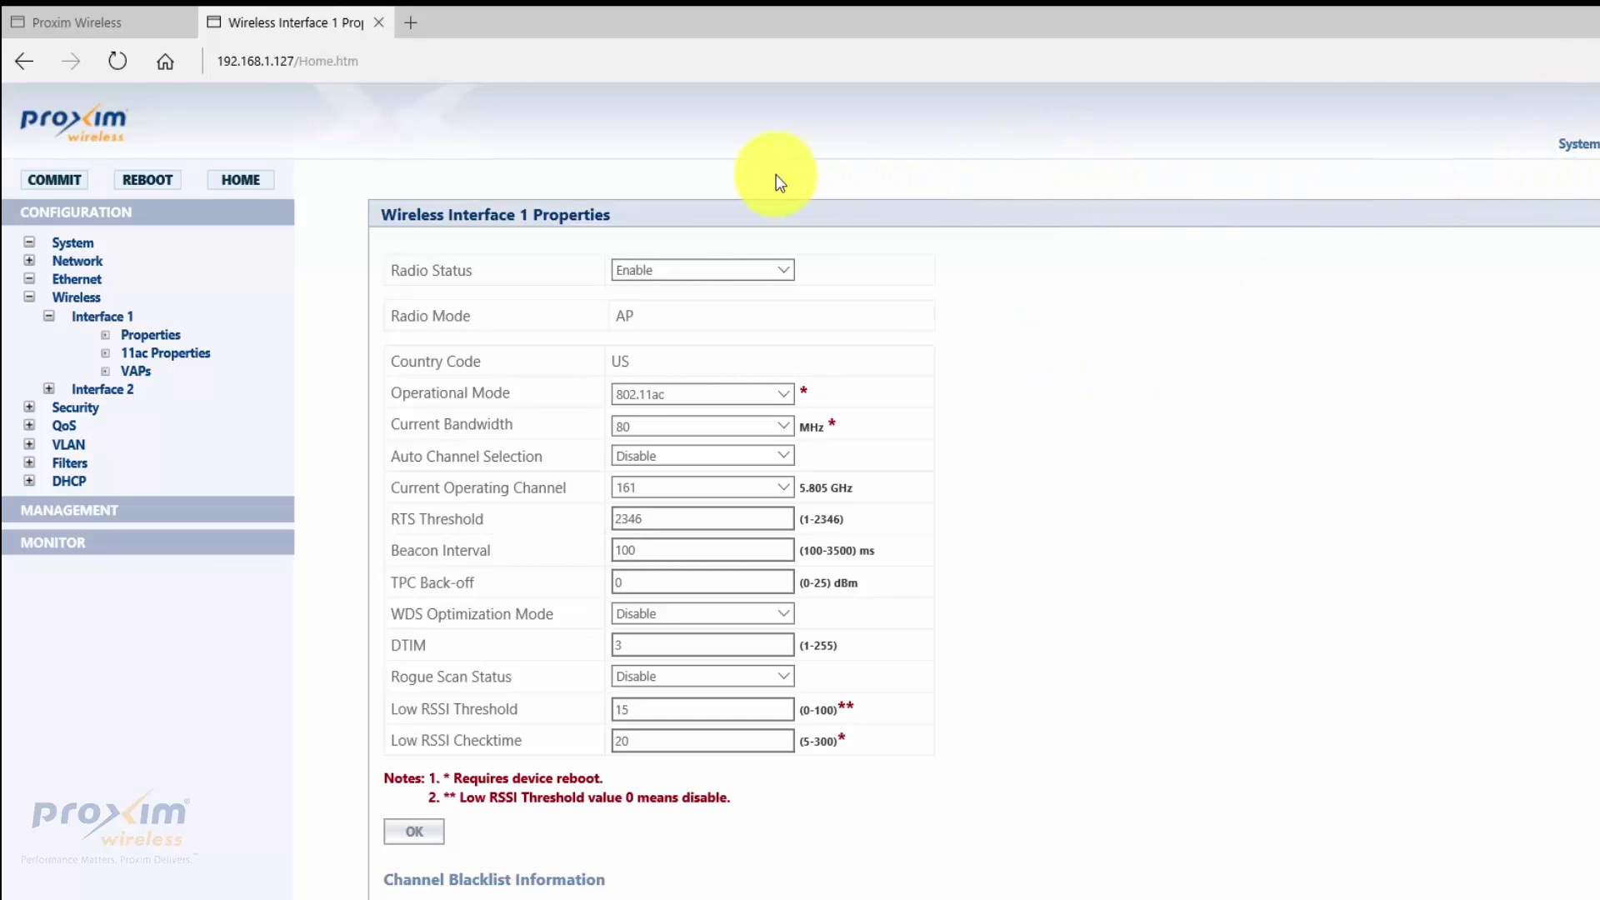
pyautogui.click(137, 23)
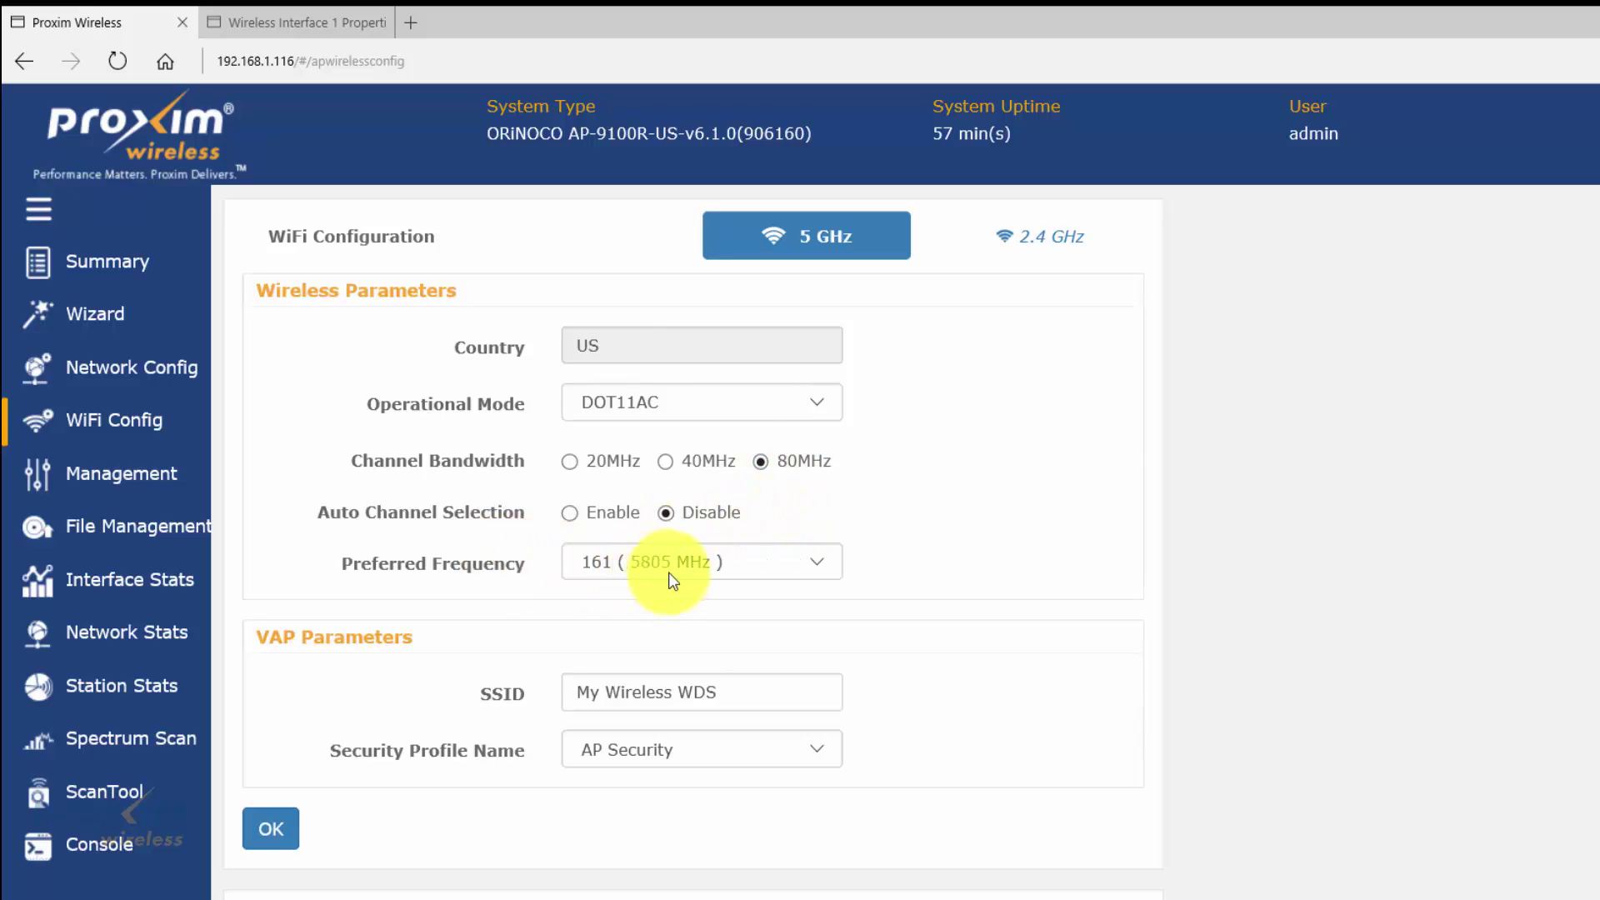
pyautogui.click(279, 33)
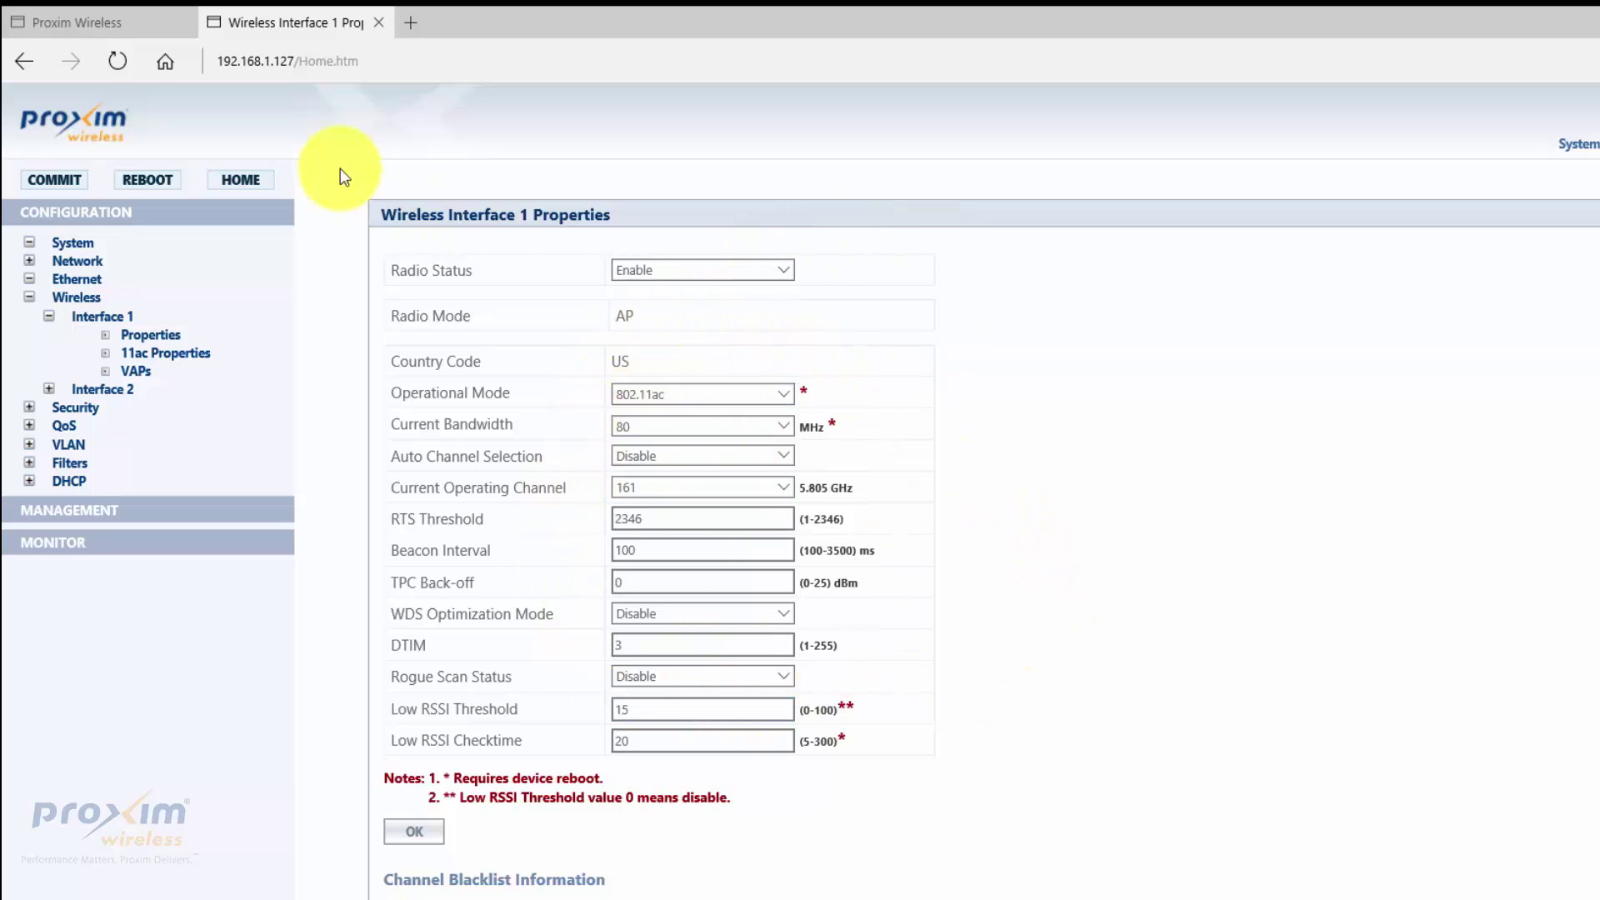
pyautogui.click(109, 33)
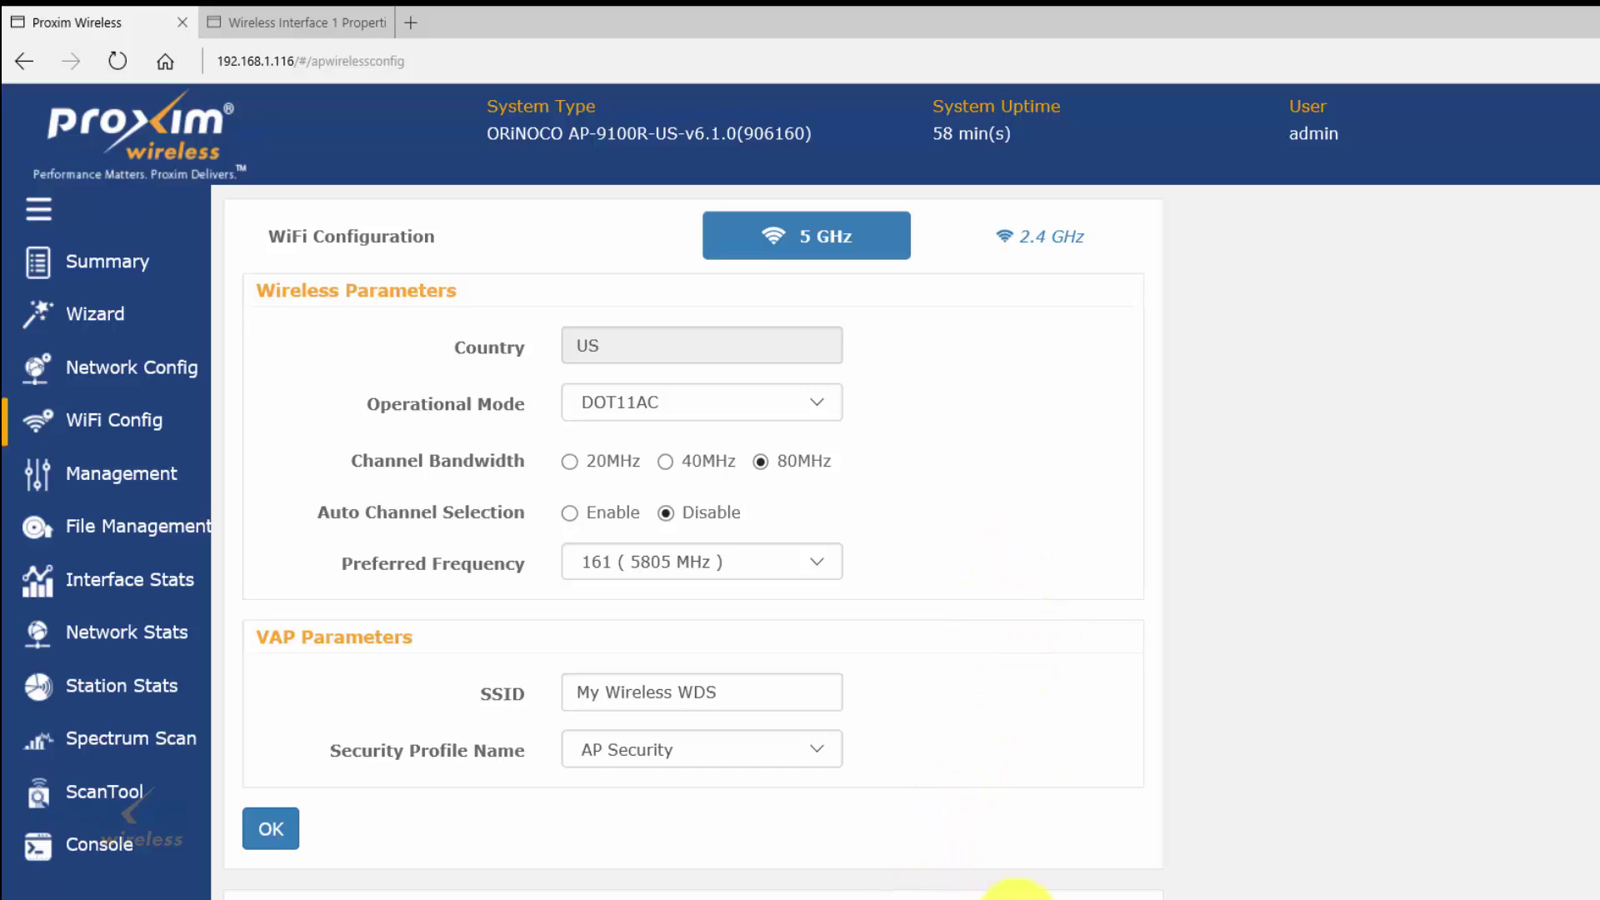
# Open the first 5 GHz VAP on 192.168.1.116 for editing and check its type options, keeping WDS-END-A.
pyautogui.click(1018, 893)
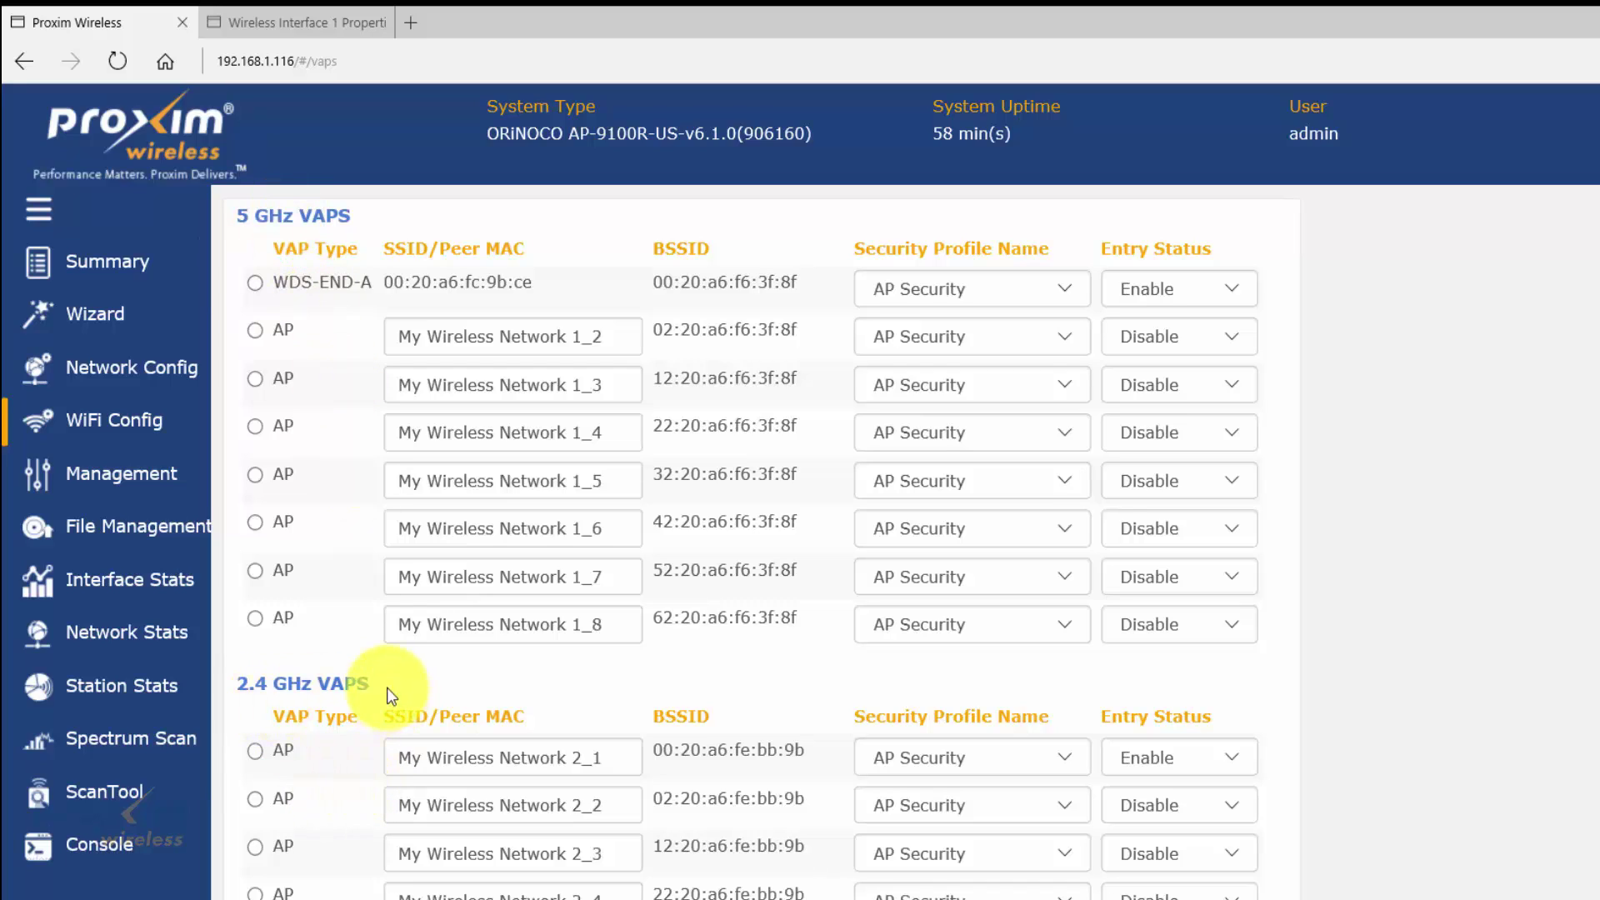
pyautogui.click(255, 282)
pyautogui.scroll(-2, 956, 678)
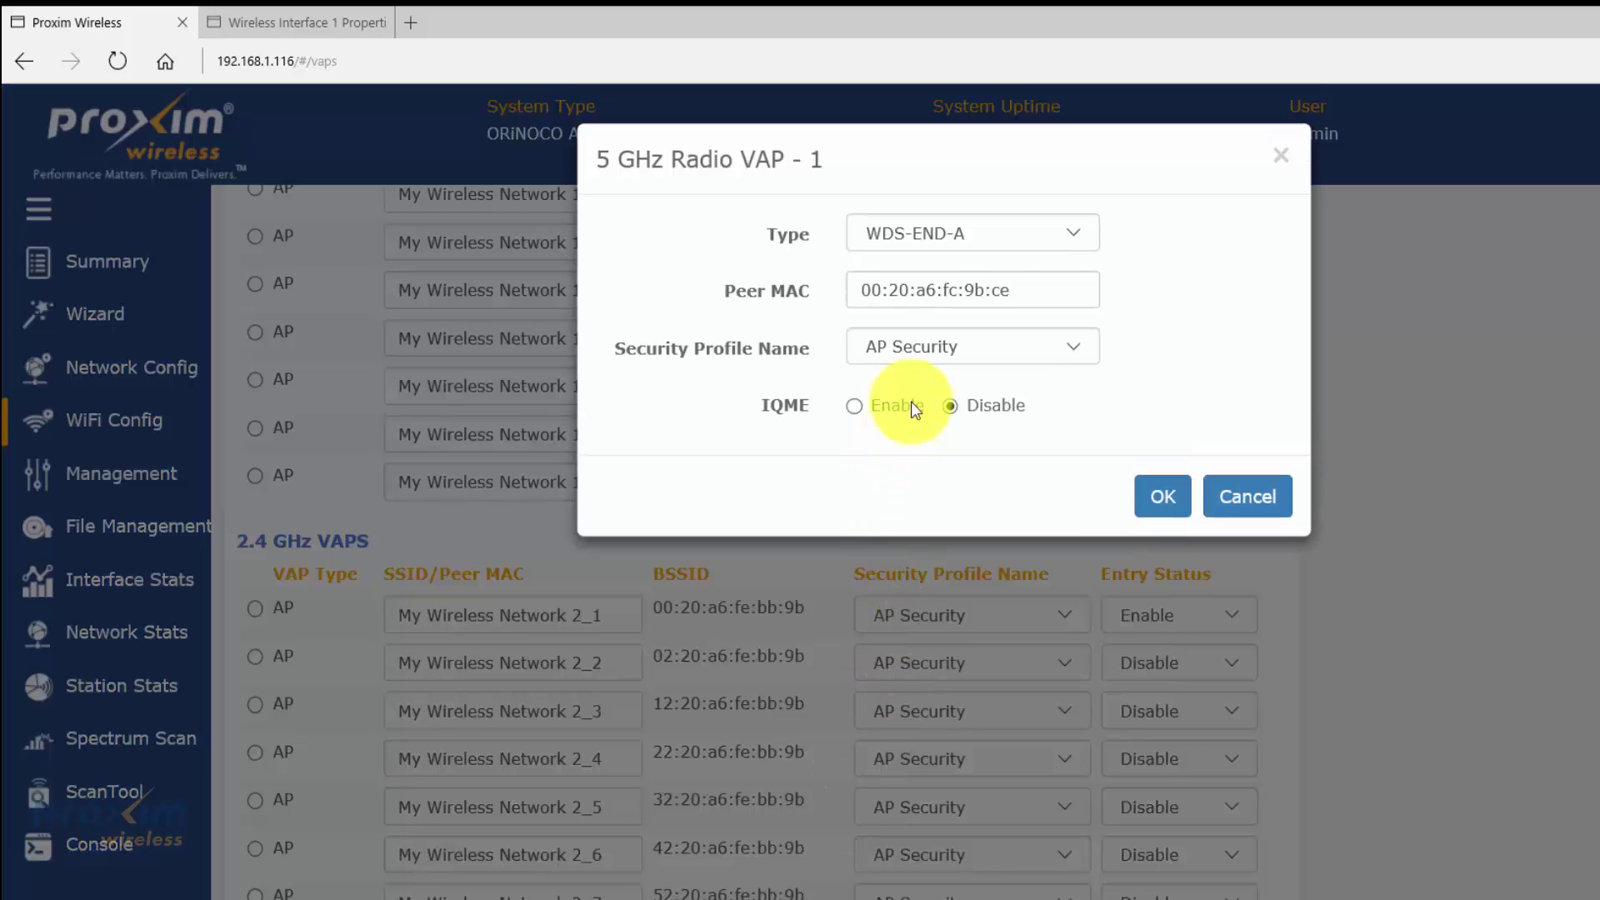
pyautogui.click(1018, 244)
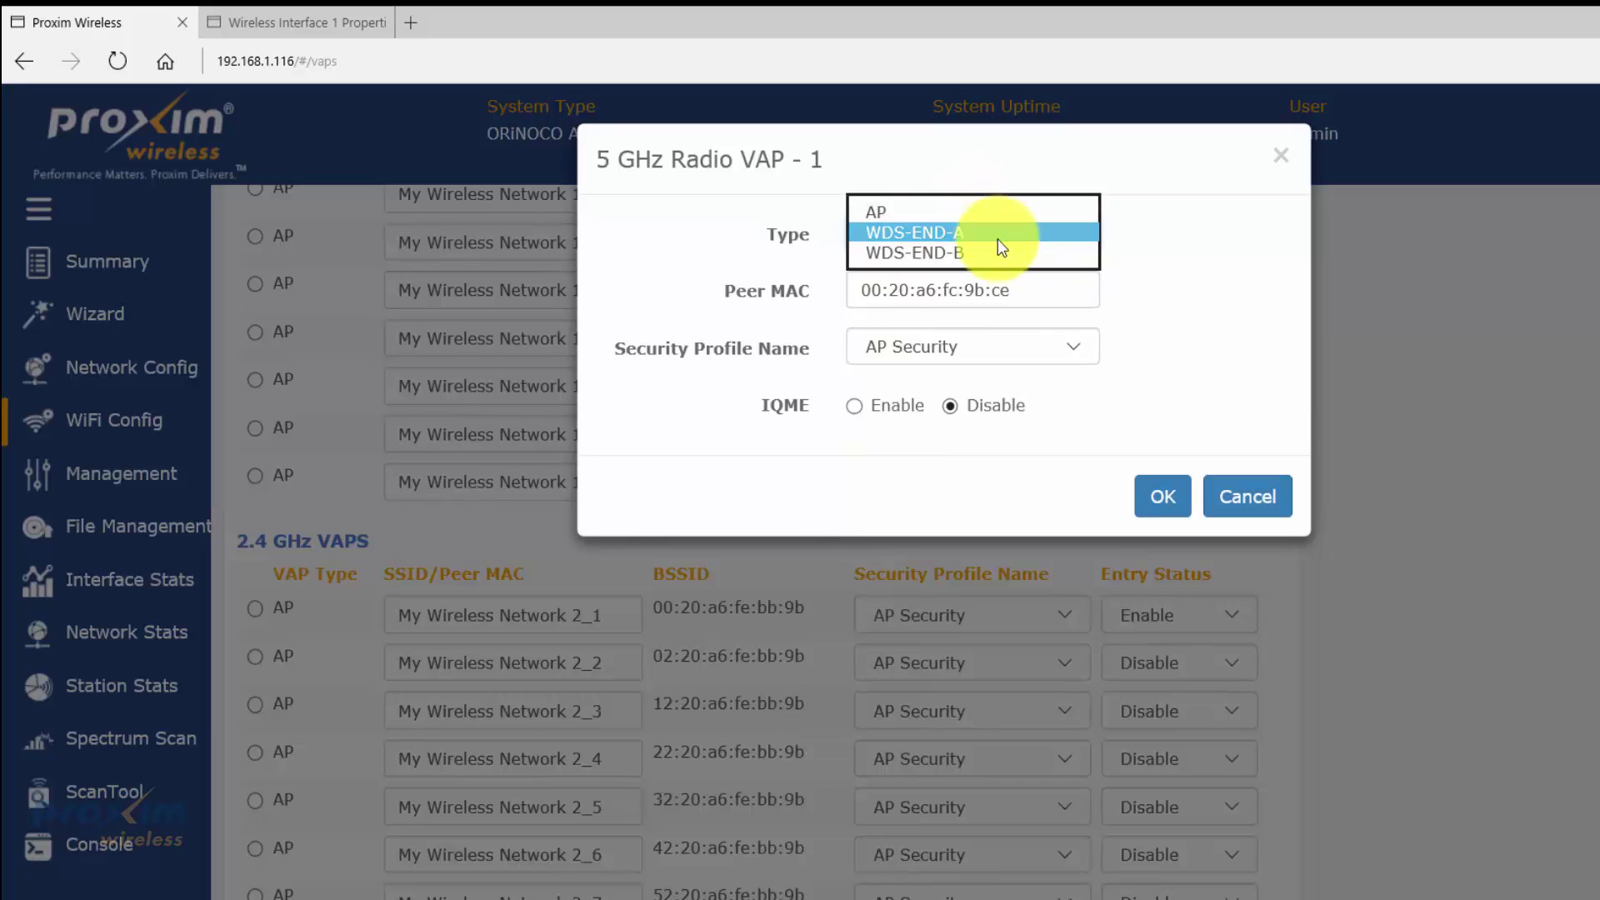
pyautogui.click(993, 237)
pyautogui.click(999, 246)
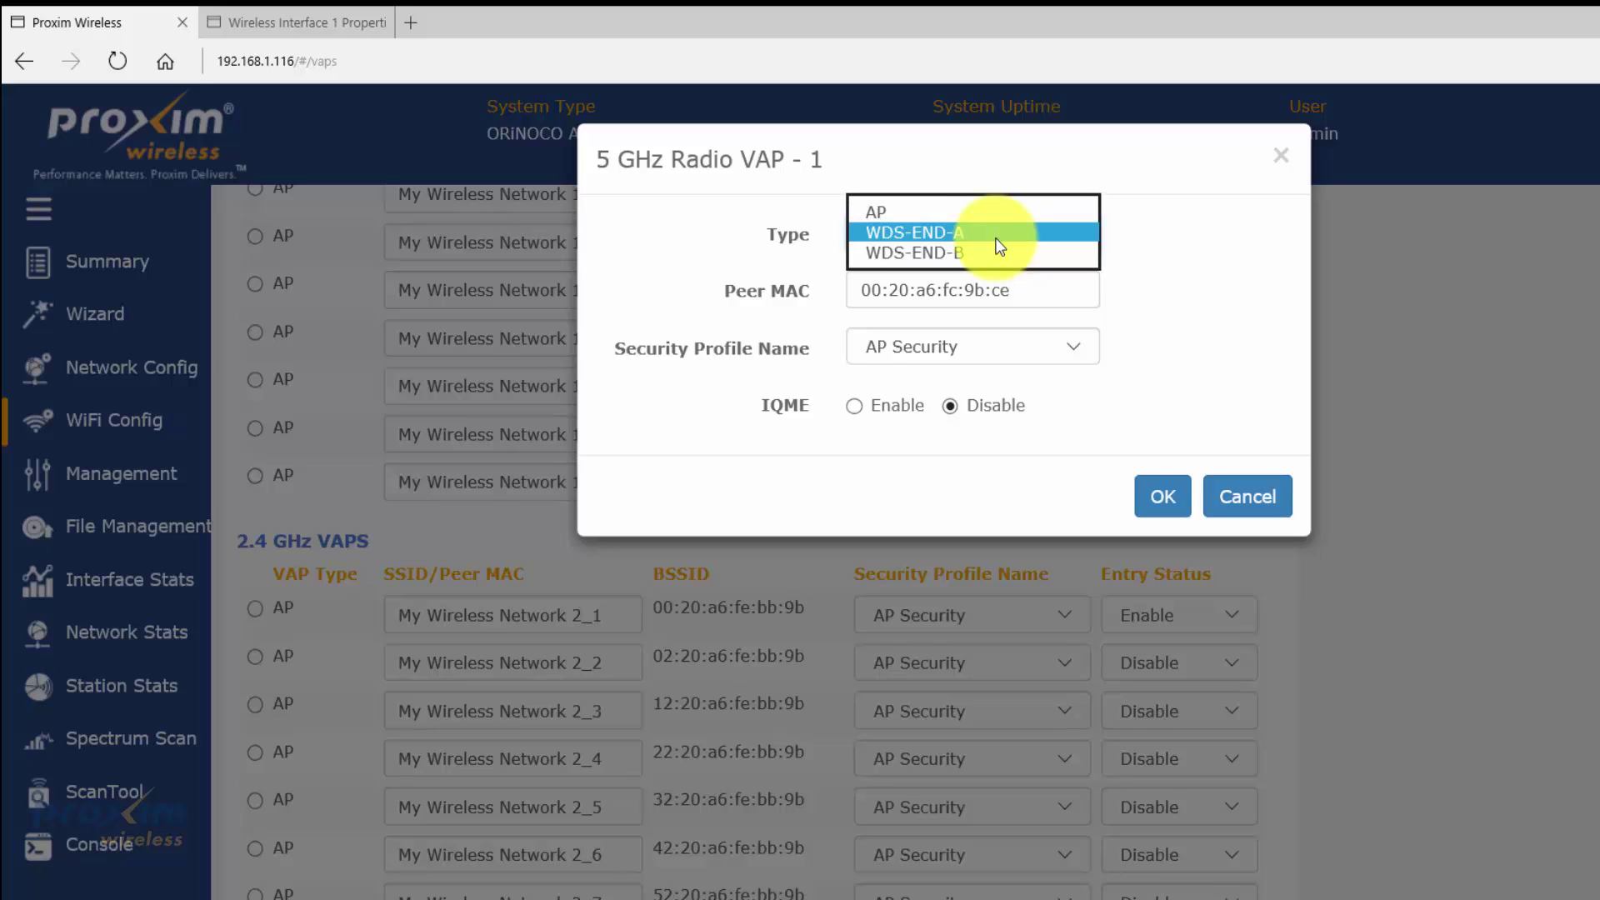
pyautogui.click(996, 237)
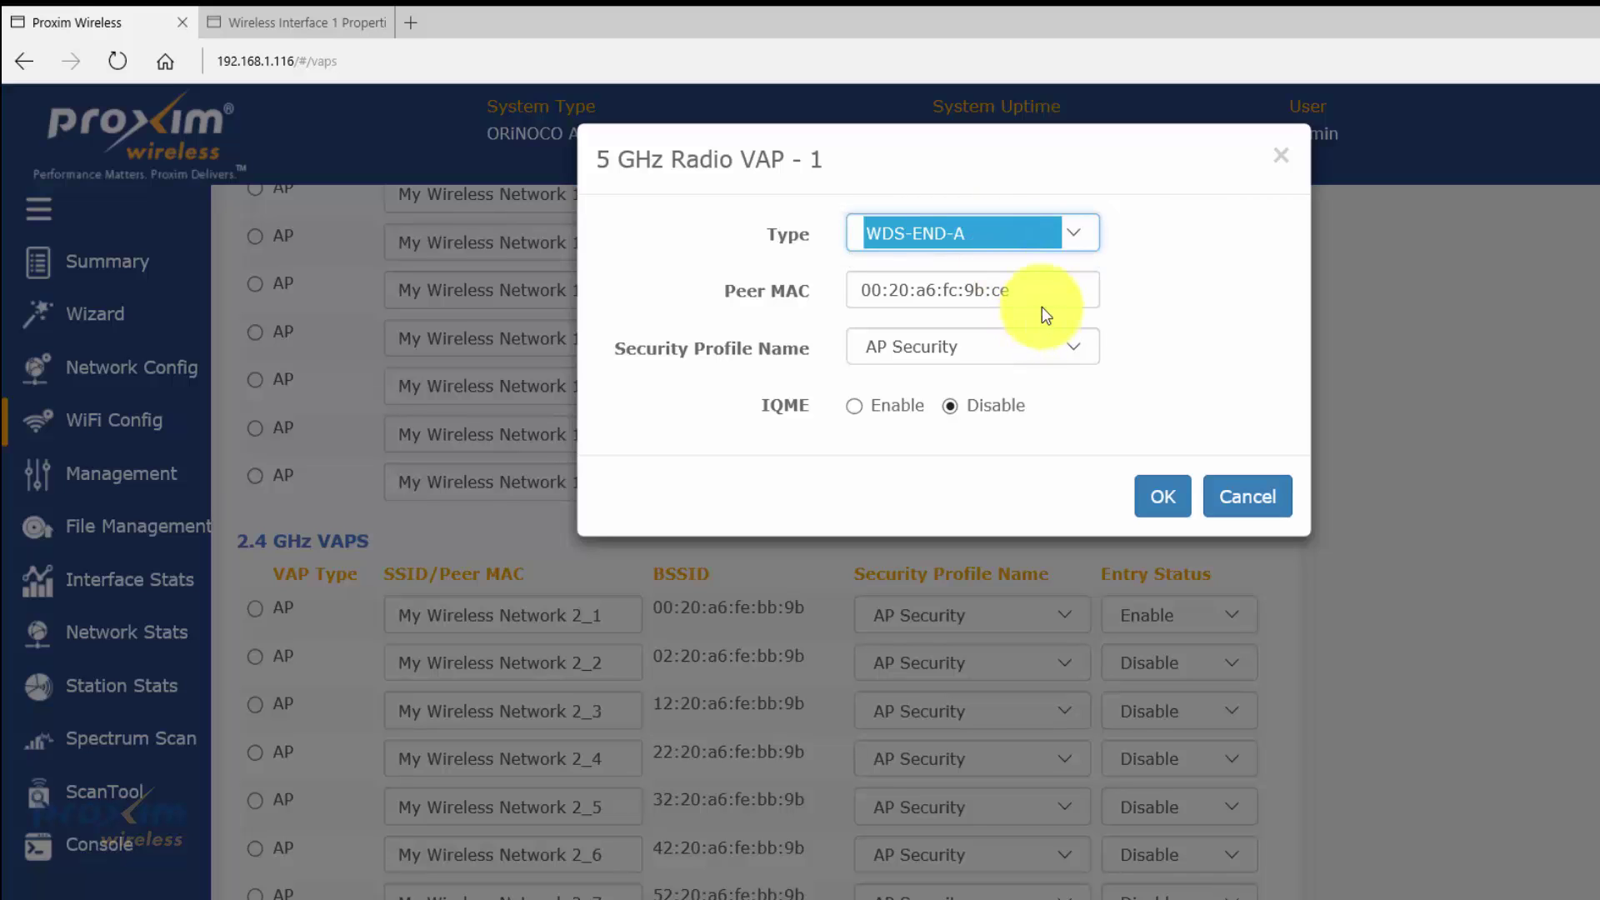
# Open the settings of VAP 1 on Wireless Interface 1 of the access point at 192.168.1.127.
pyautogui.click(297, 20)
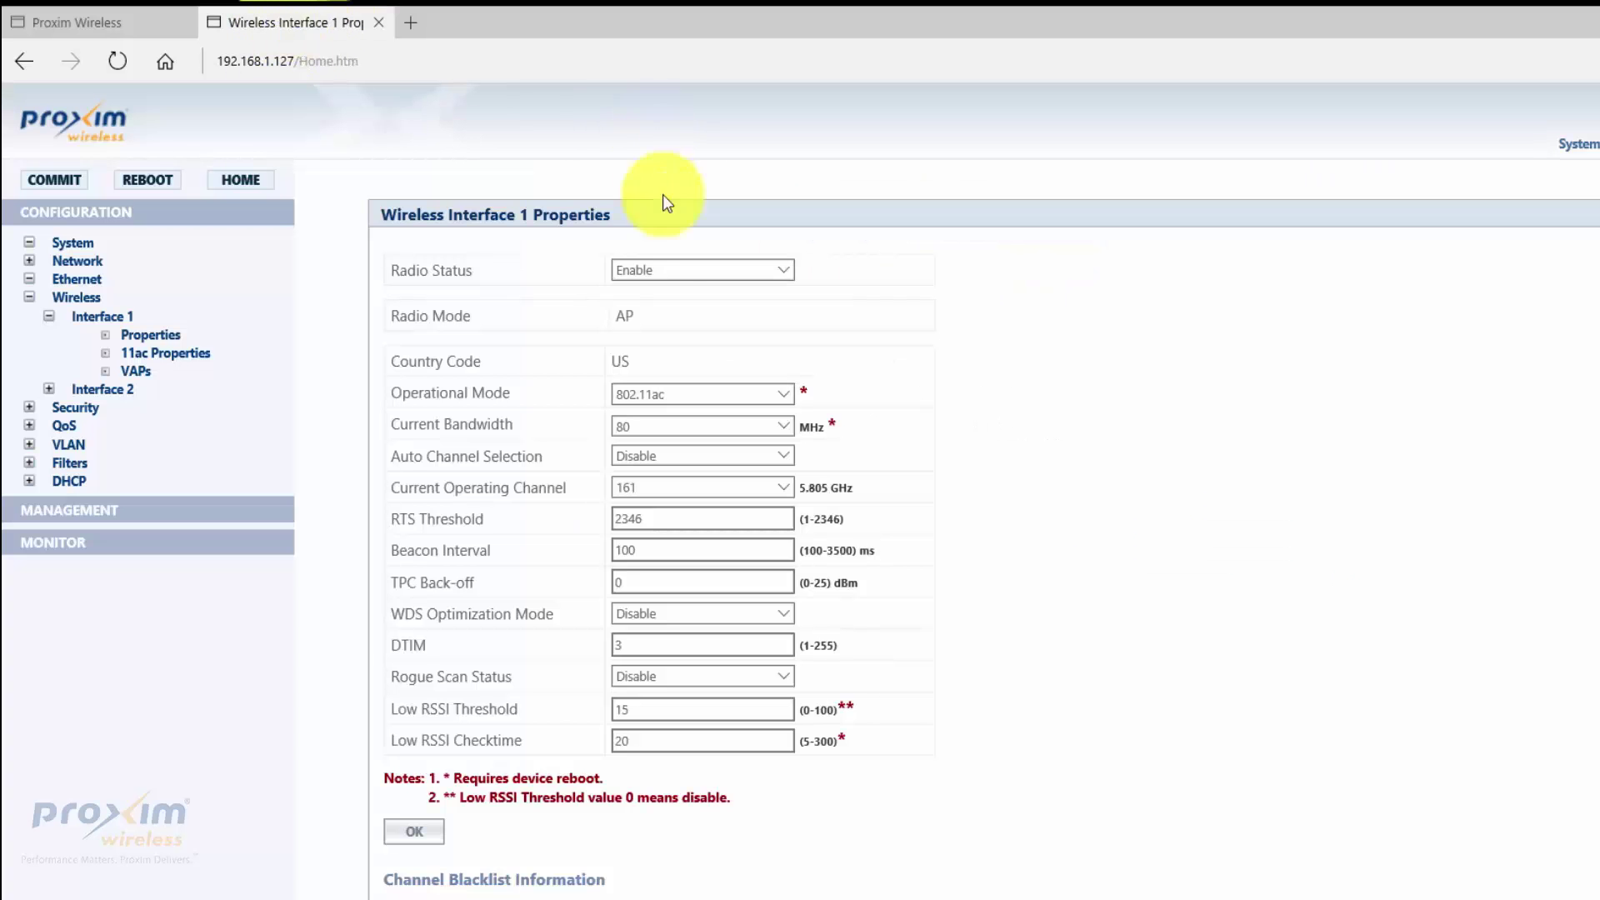
pyautogui.click(135, 371)
pyautogui.click(391, 337)
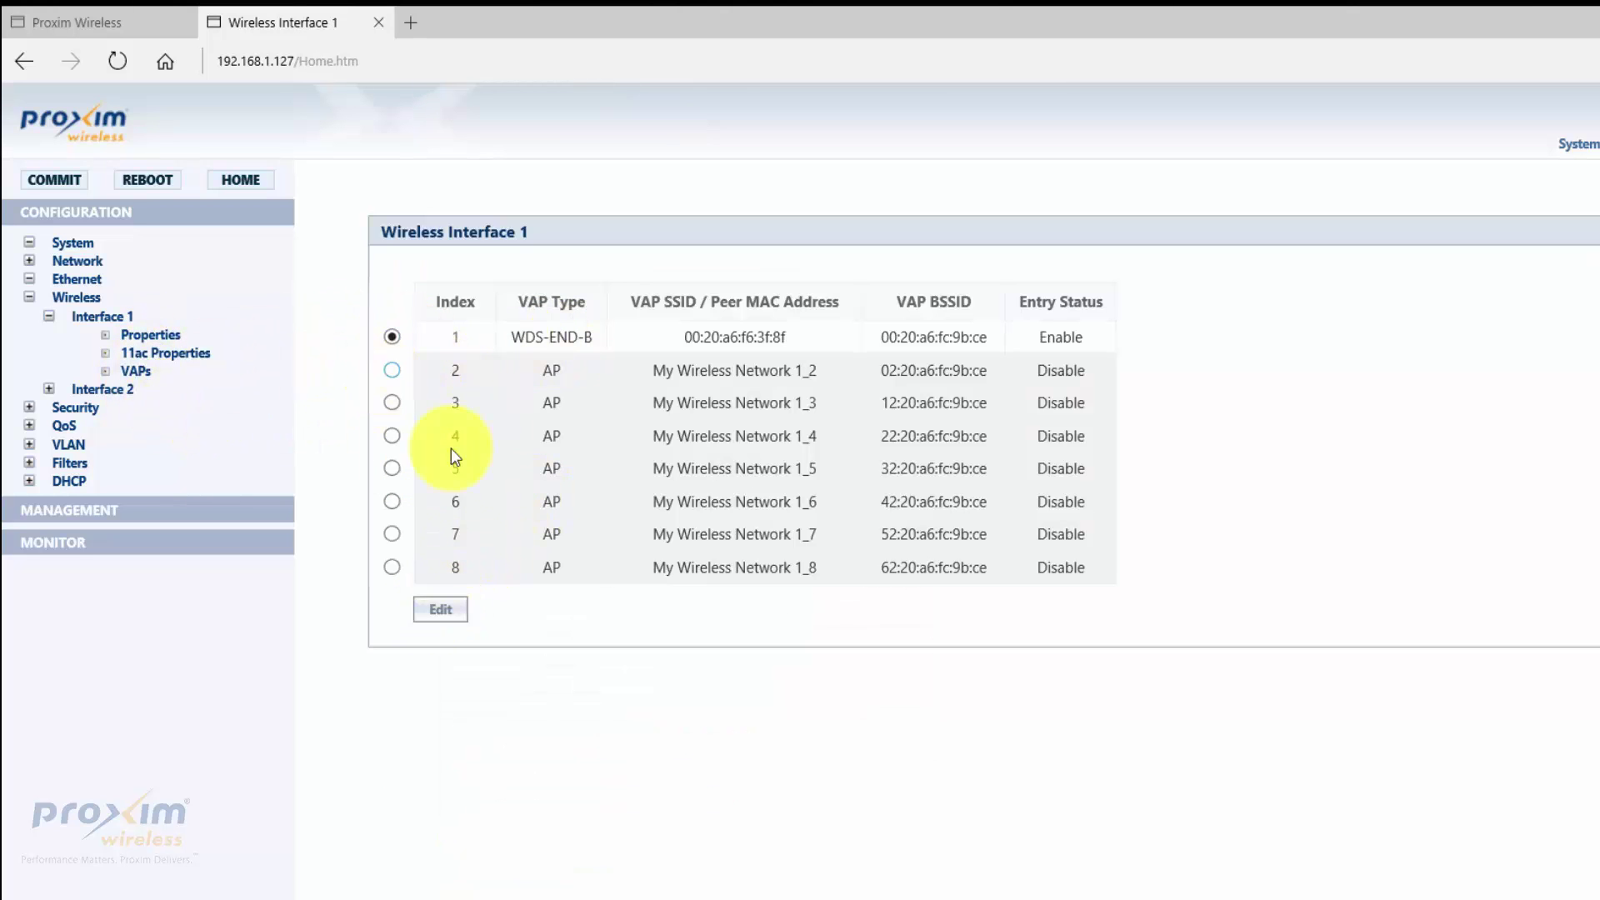
pyautogui.click(441, 611)
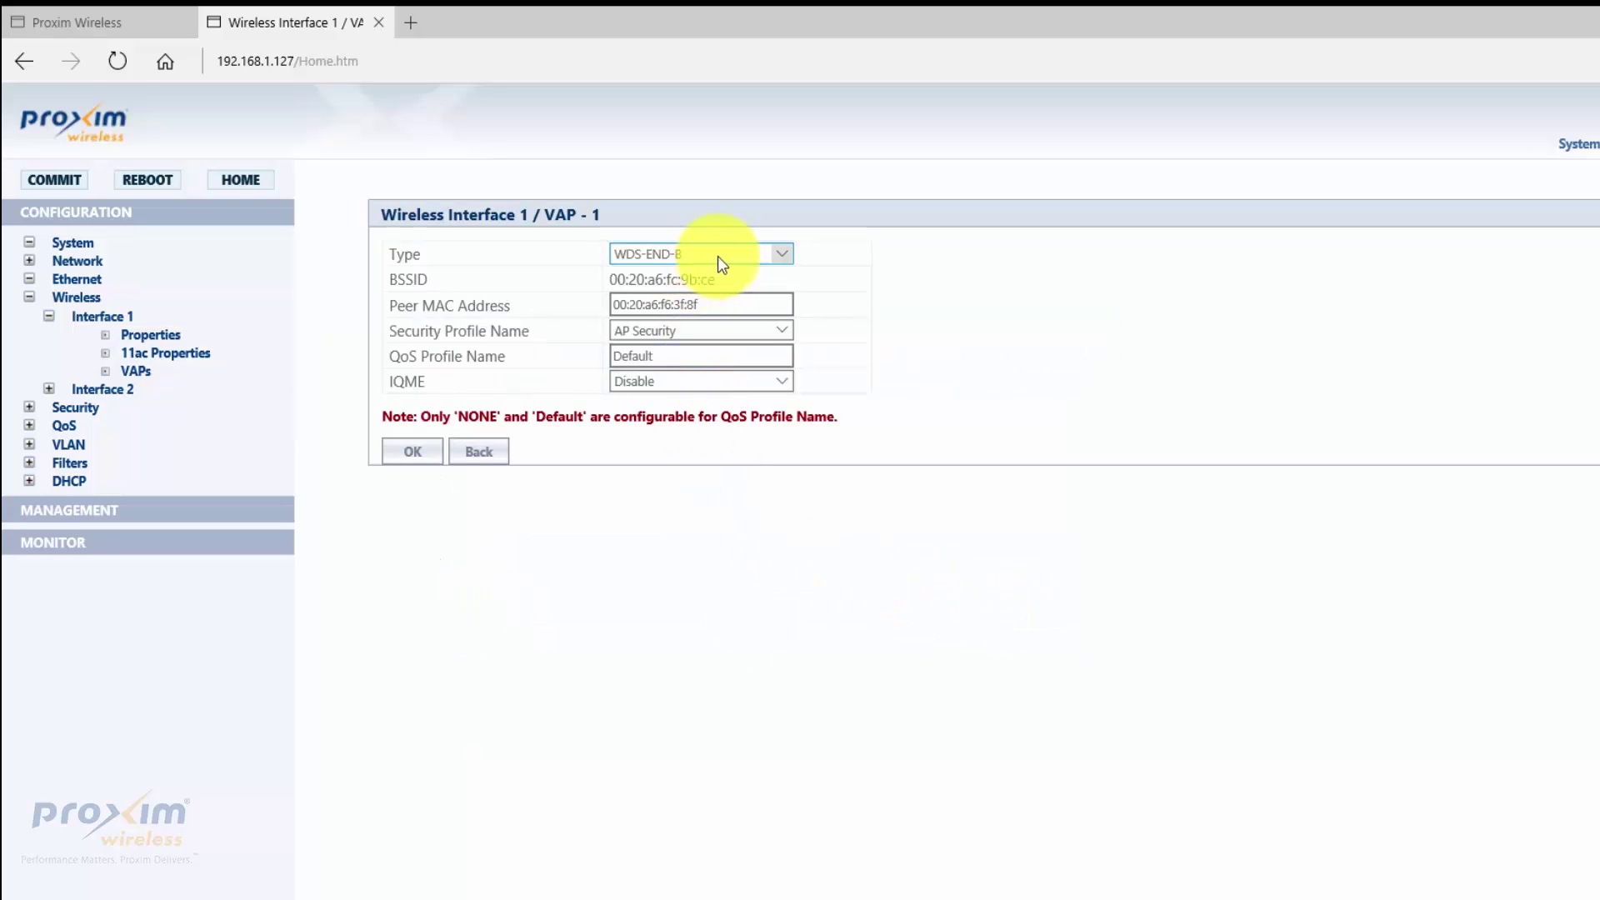
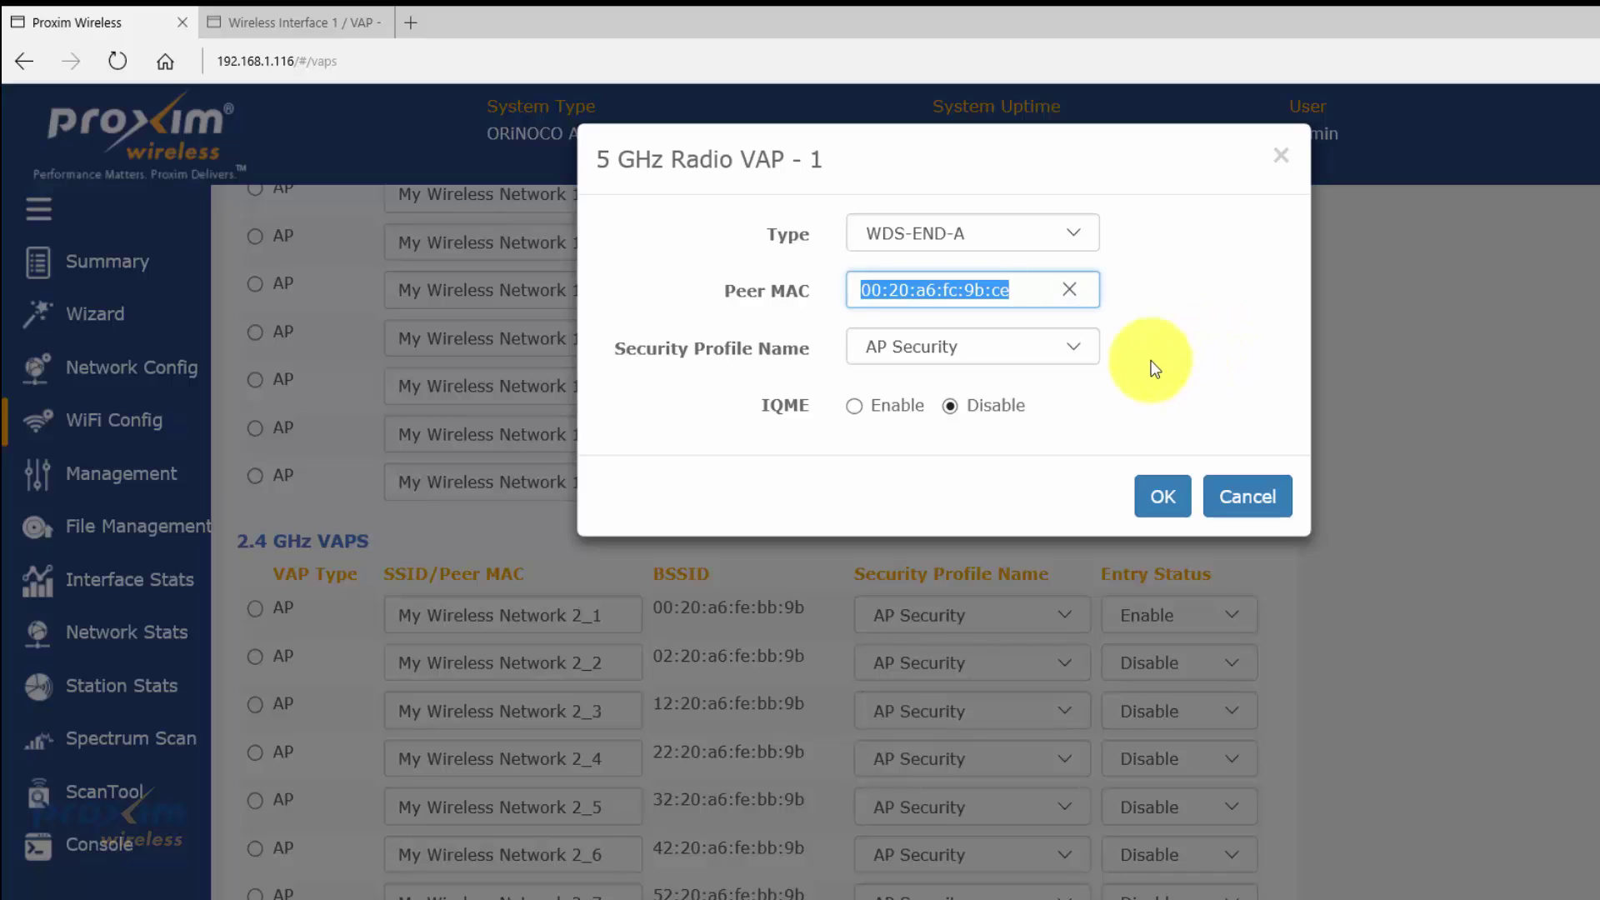
# Check the security profile options of the WDS-END-A VAP on 192.168.1.116 and cancel without changes.
pyautogui.click(1041, 351)
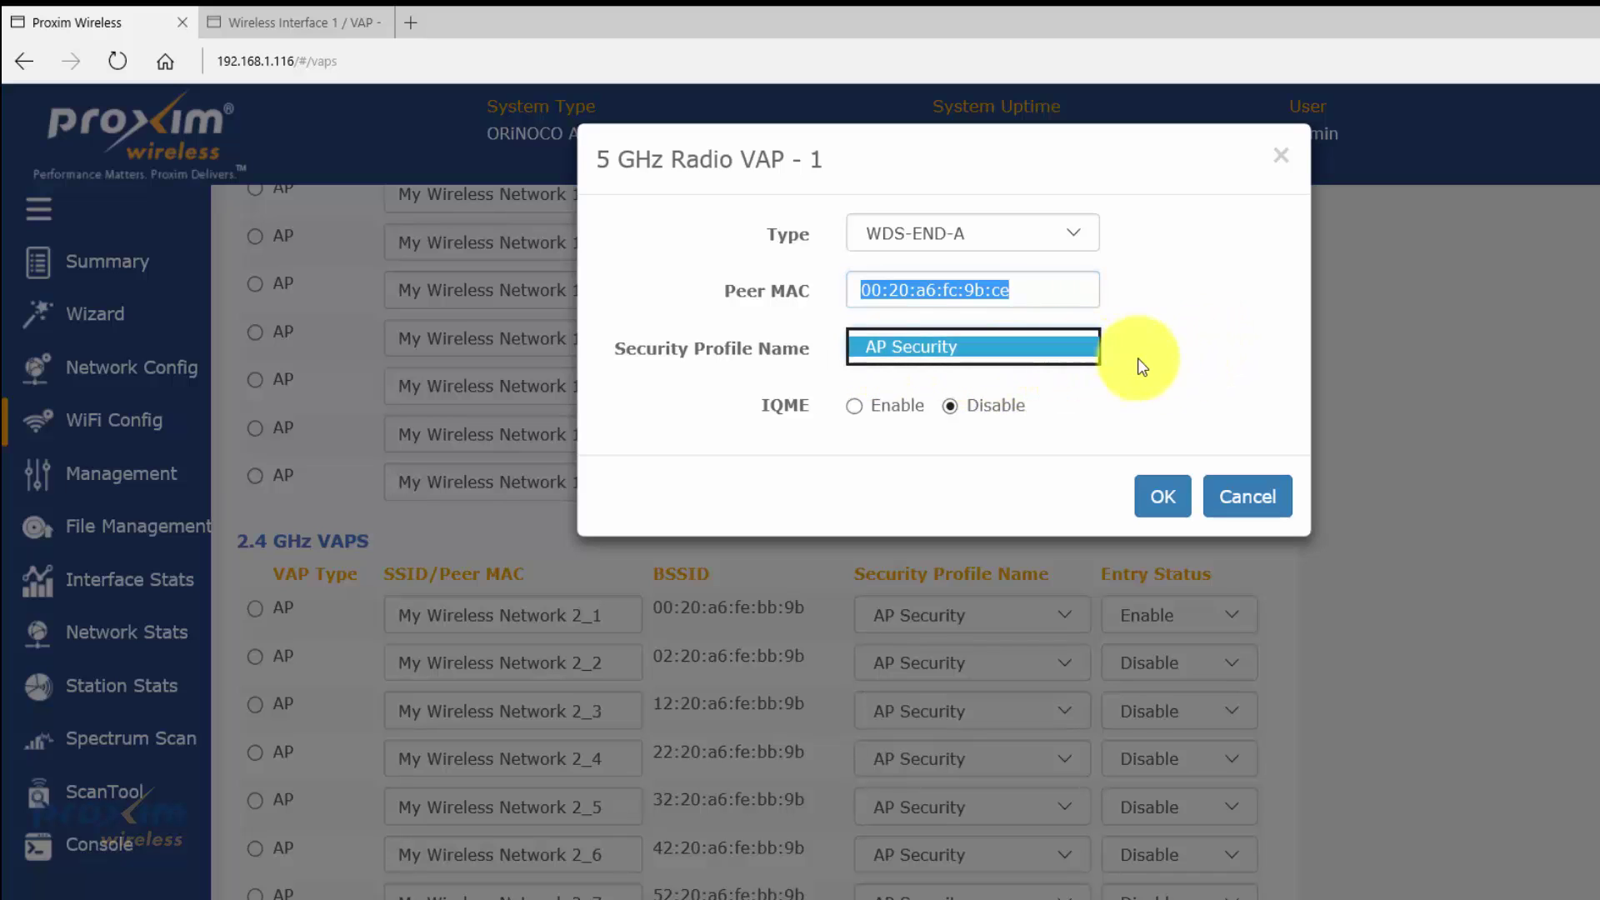
pyautogui.click(1136, 364)
pyautogui.click(1079, 348)
pyautogui.click(1178, 356)
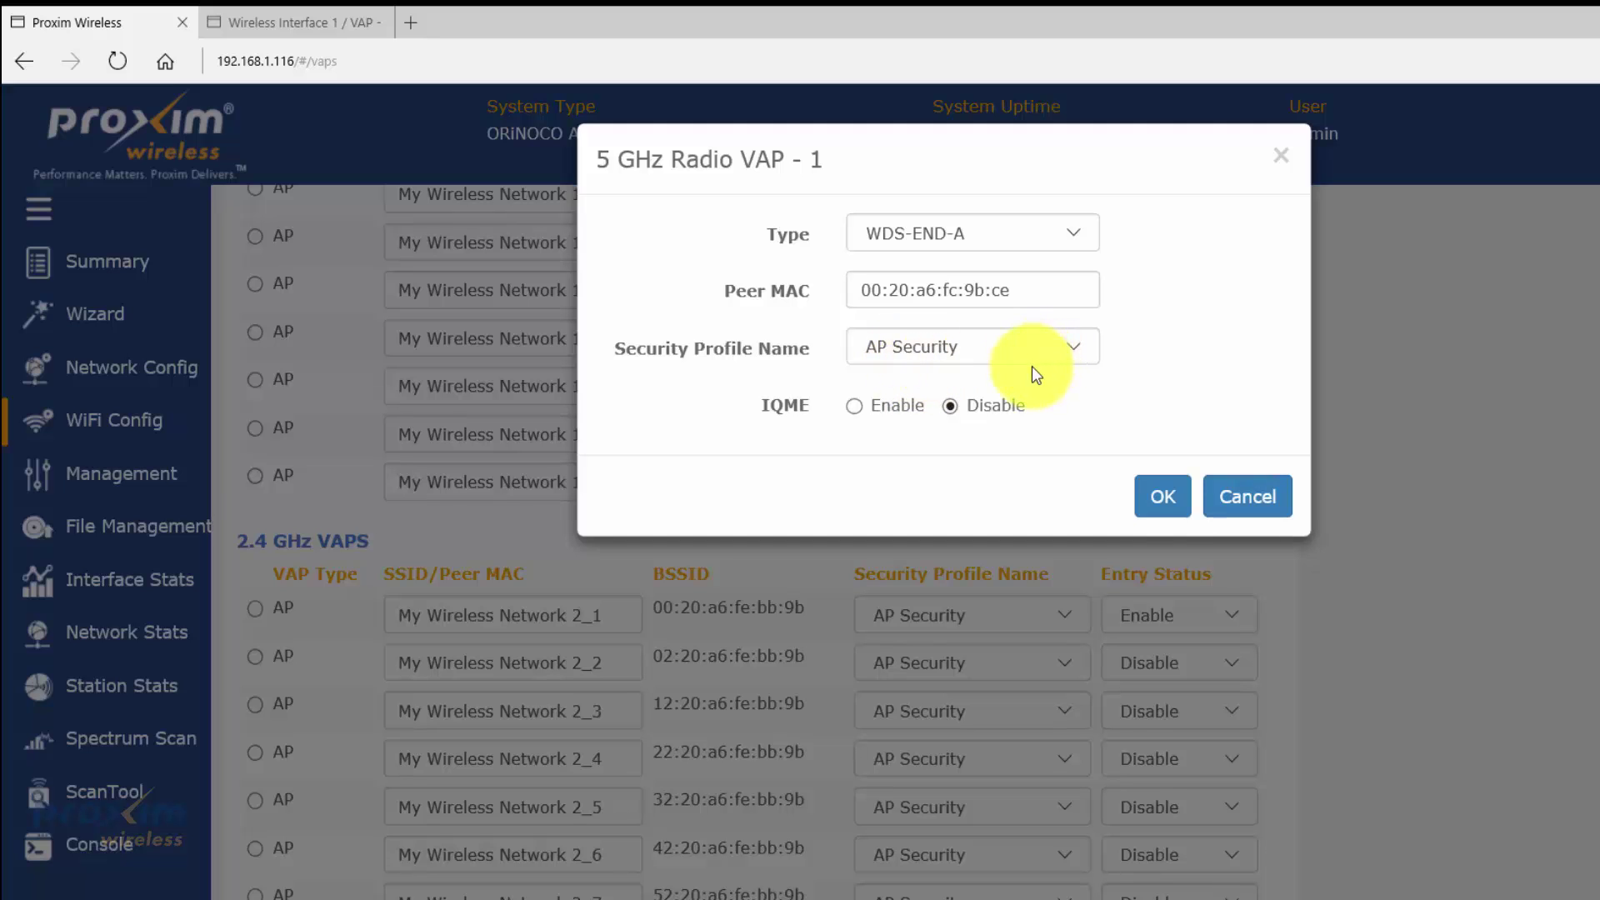
pyautogui.click(1242, 500)
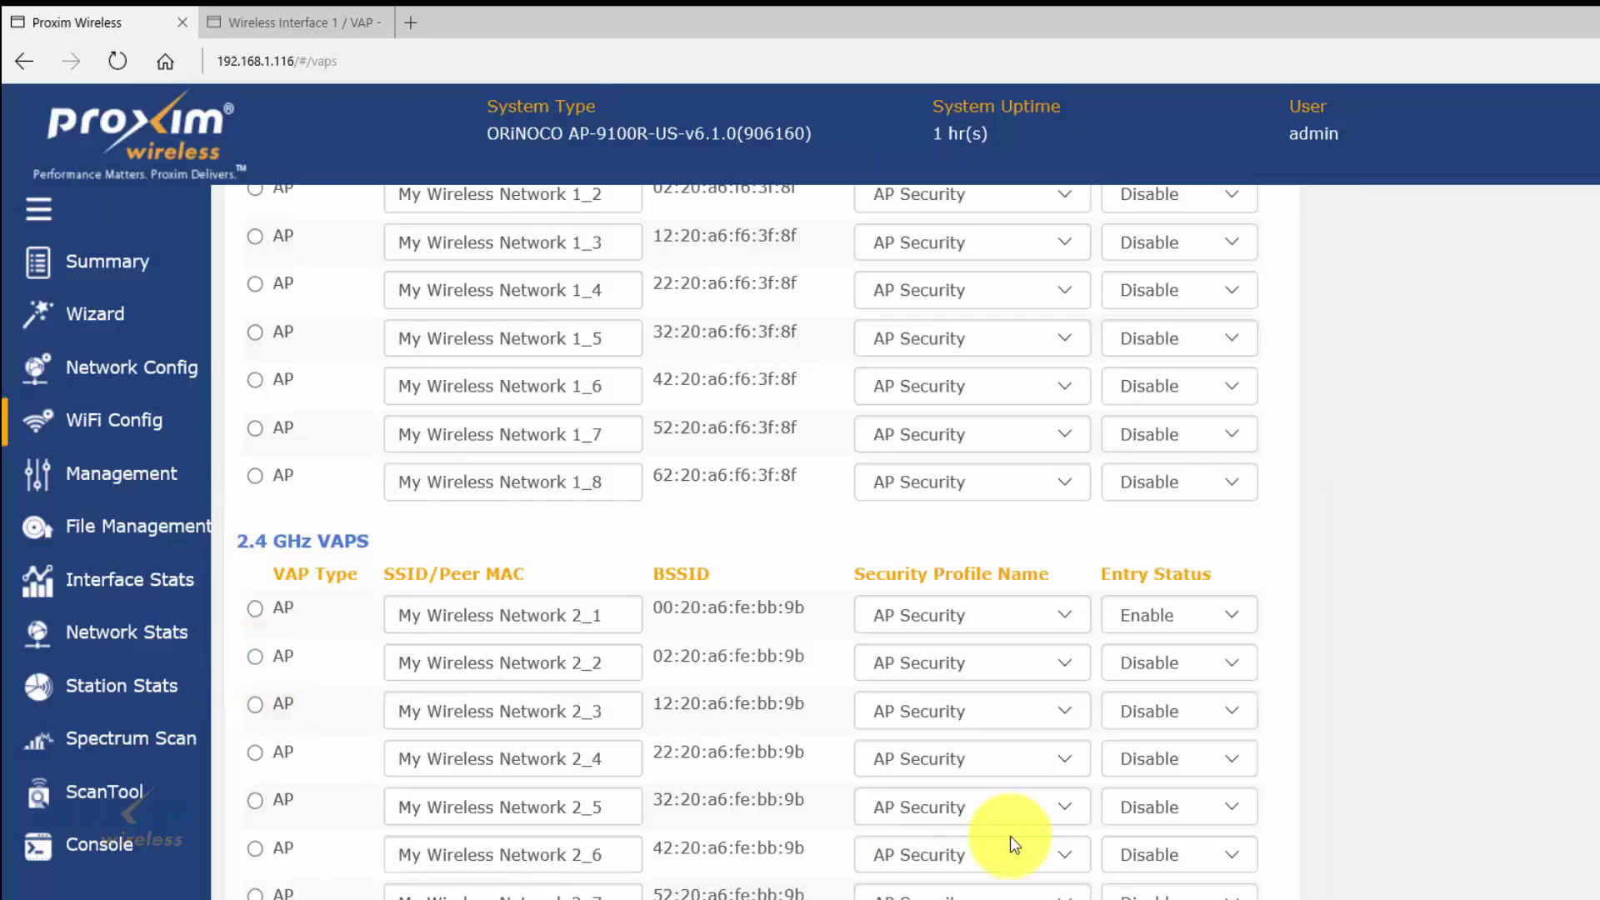
# Open the AP Security profile of 192.168.1.116 for editing to check its wireless security and encryption type.
pyautogui.click(1315, 890)
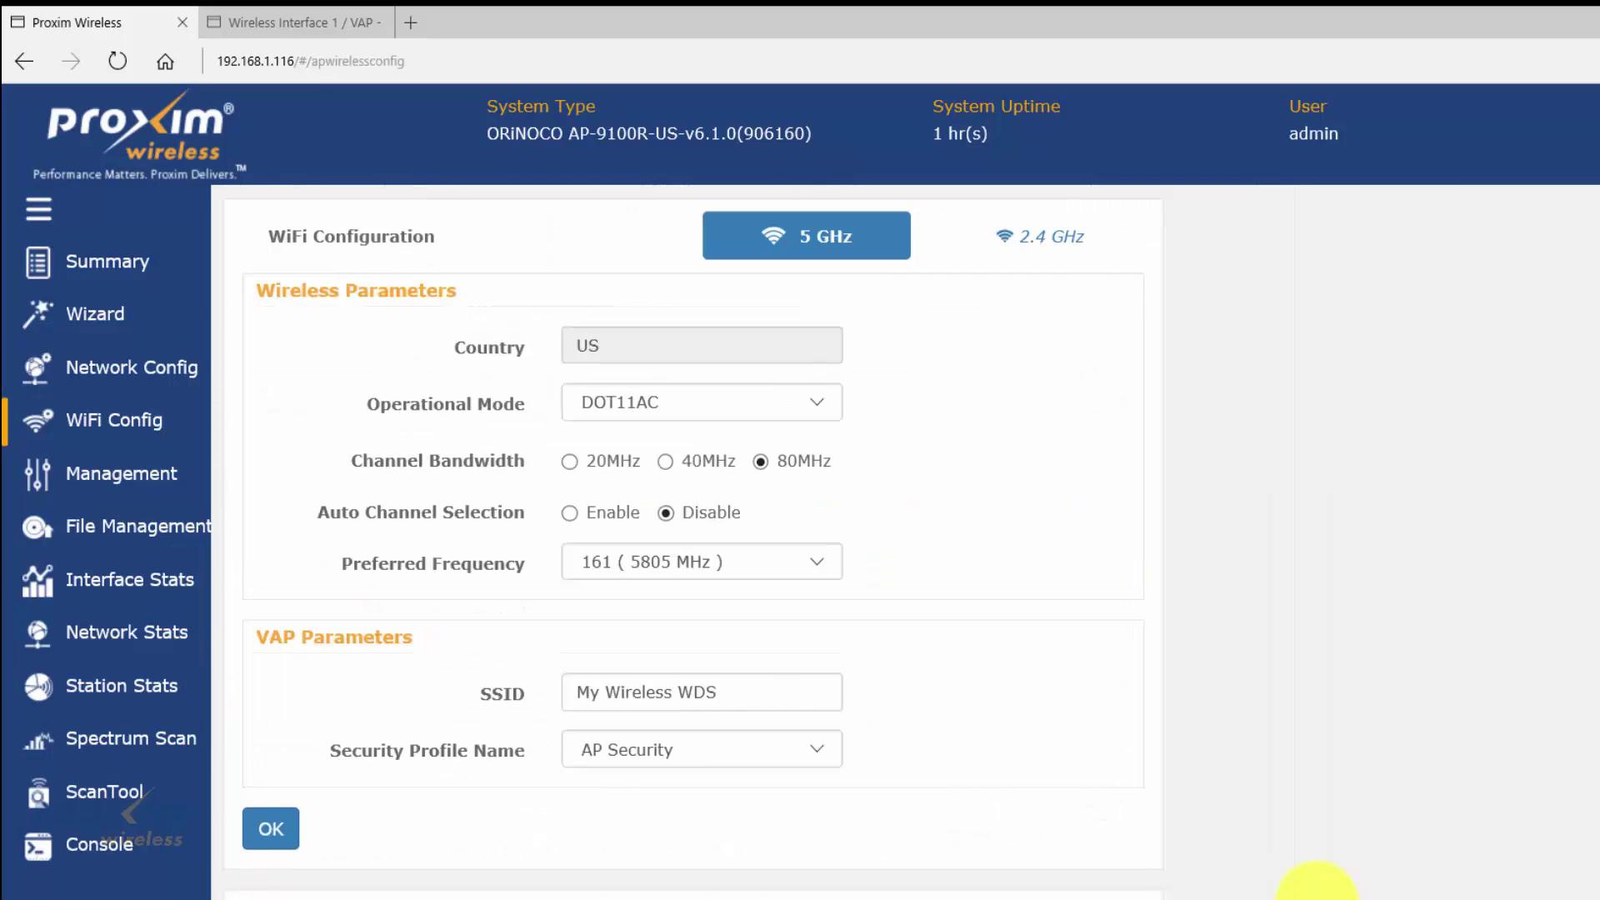
pyautogui.click(912, 854)
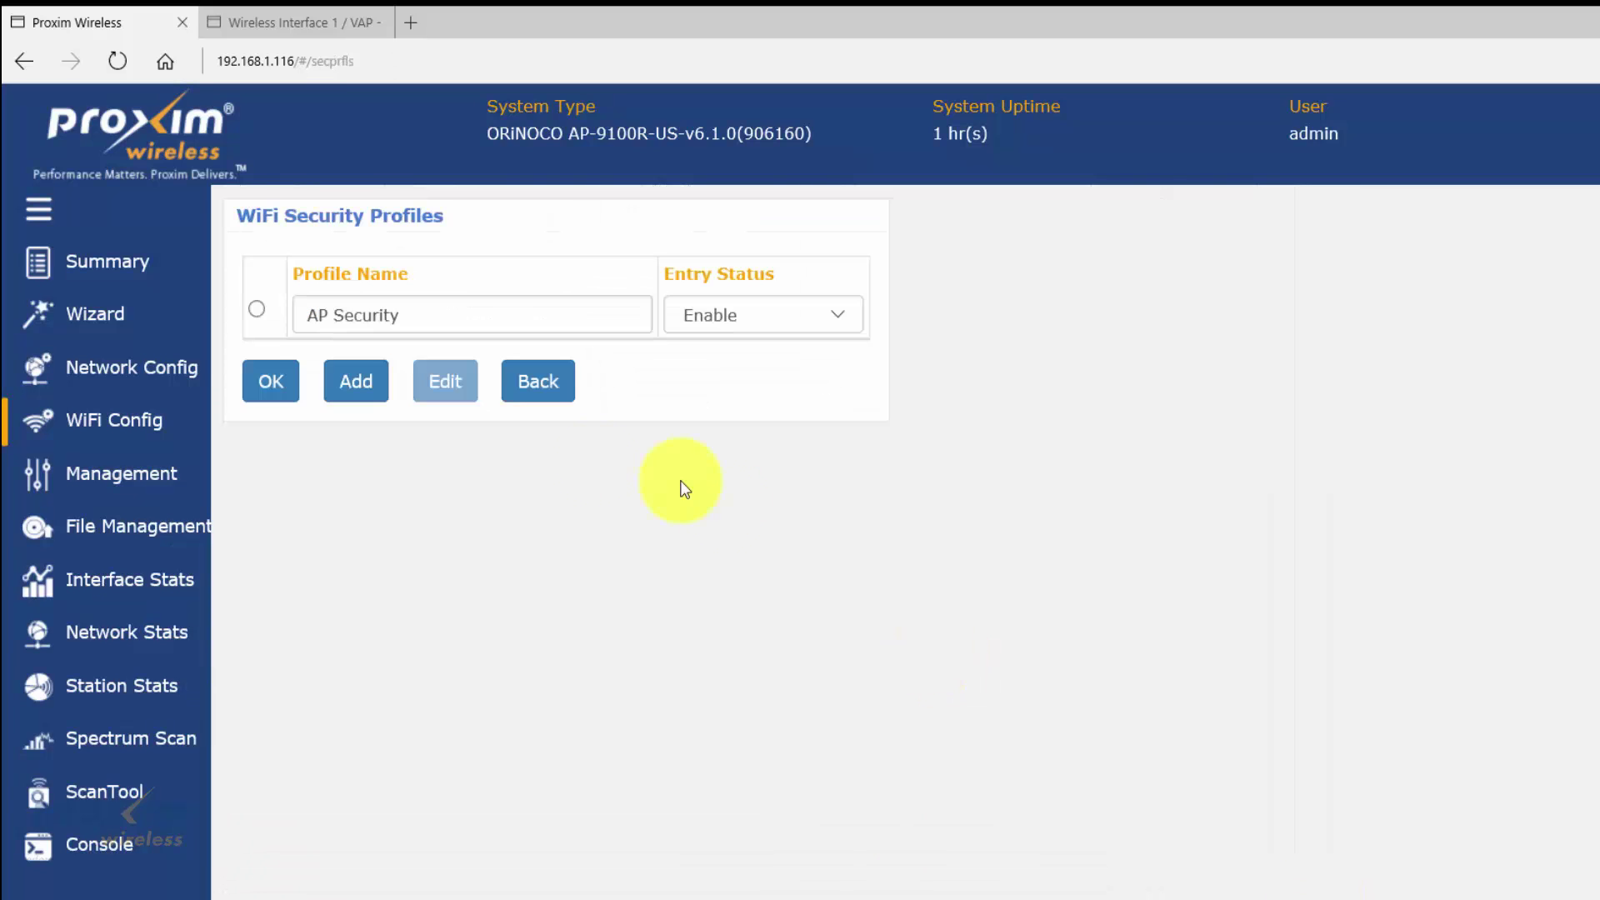
pyautogui.click(257, 310)
pyautogui.click(473, 395)
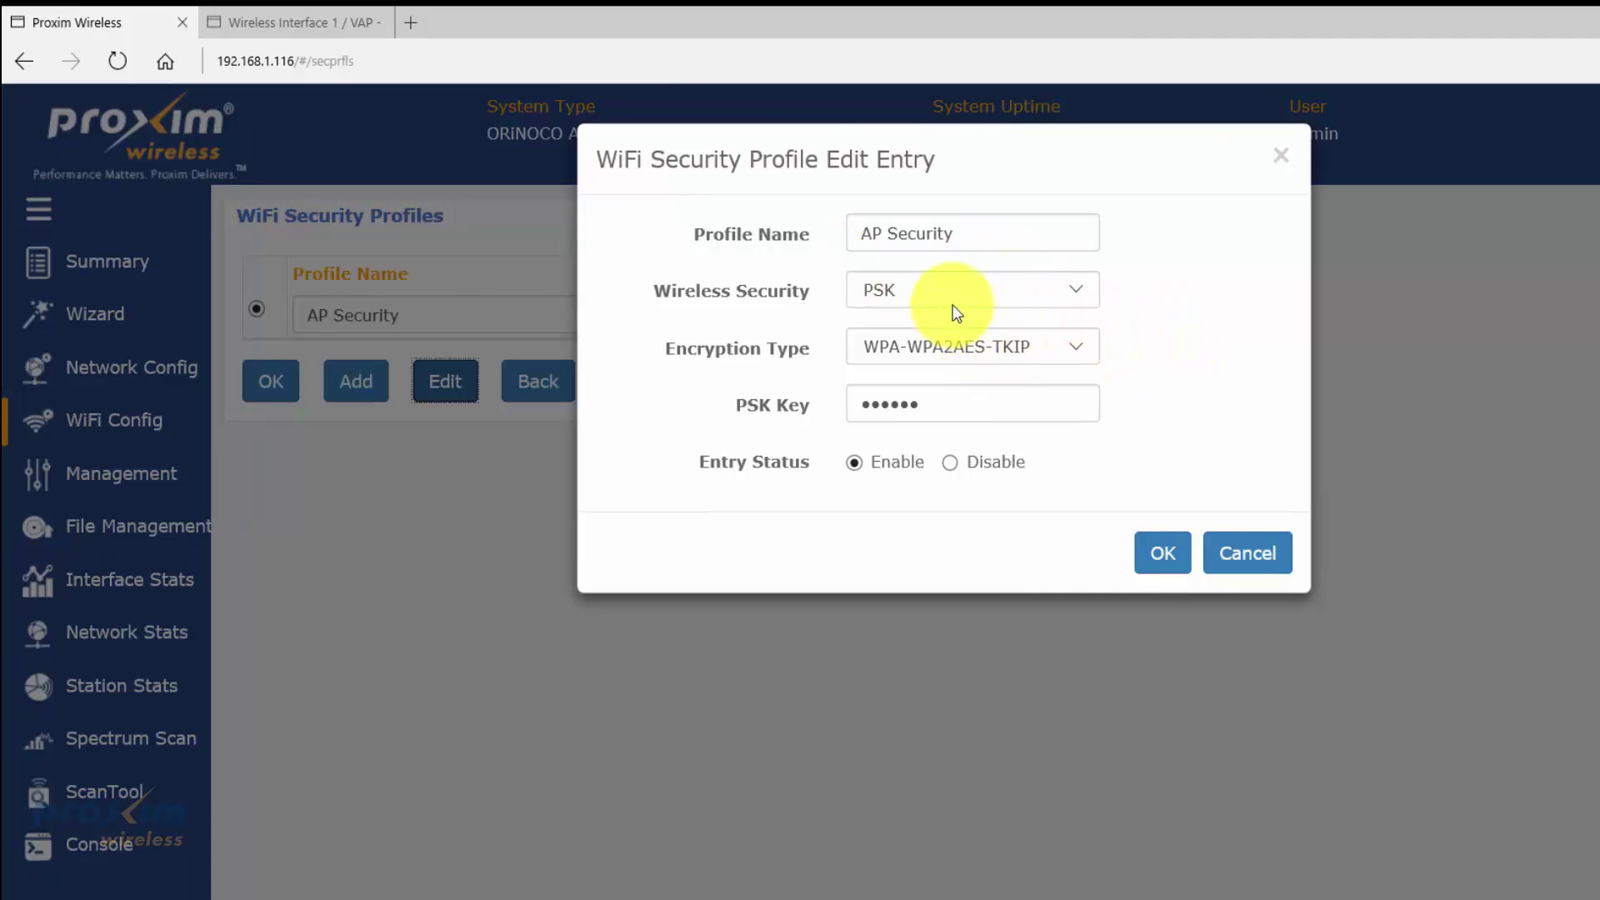
# Open the AP Security profile on 192.168.1.127 and check its name, encryption type and authentication mode options, keeping them as set.
pyautogui.click(297, 28)
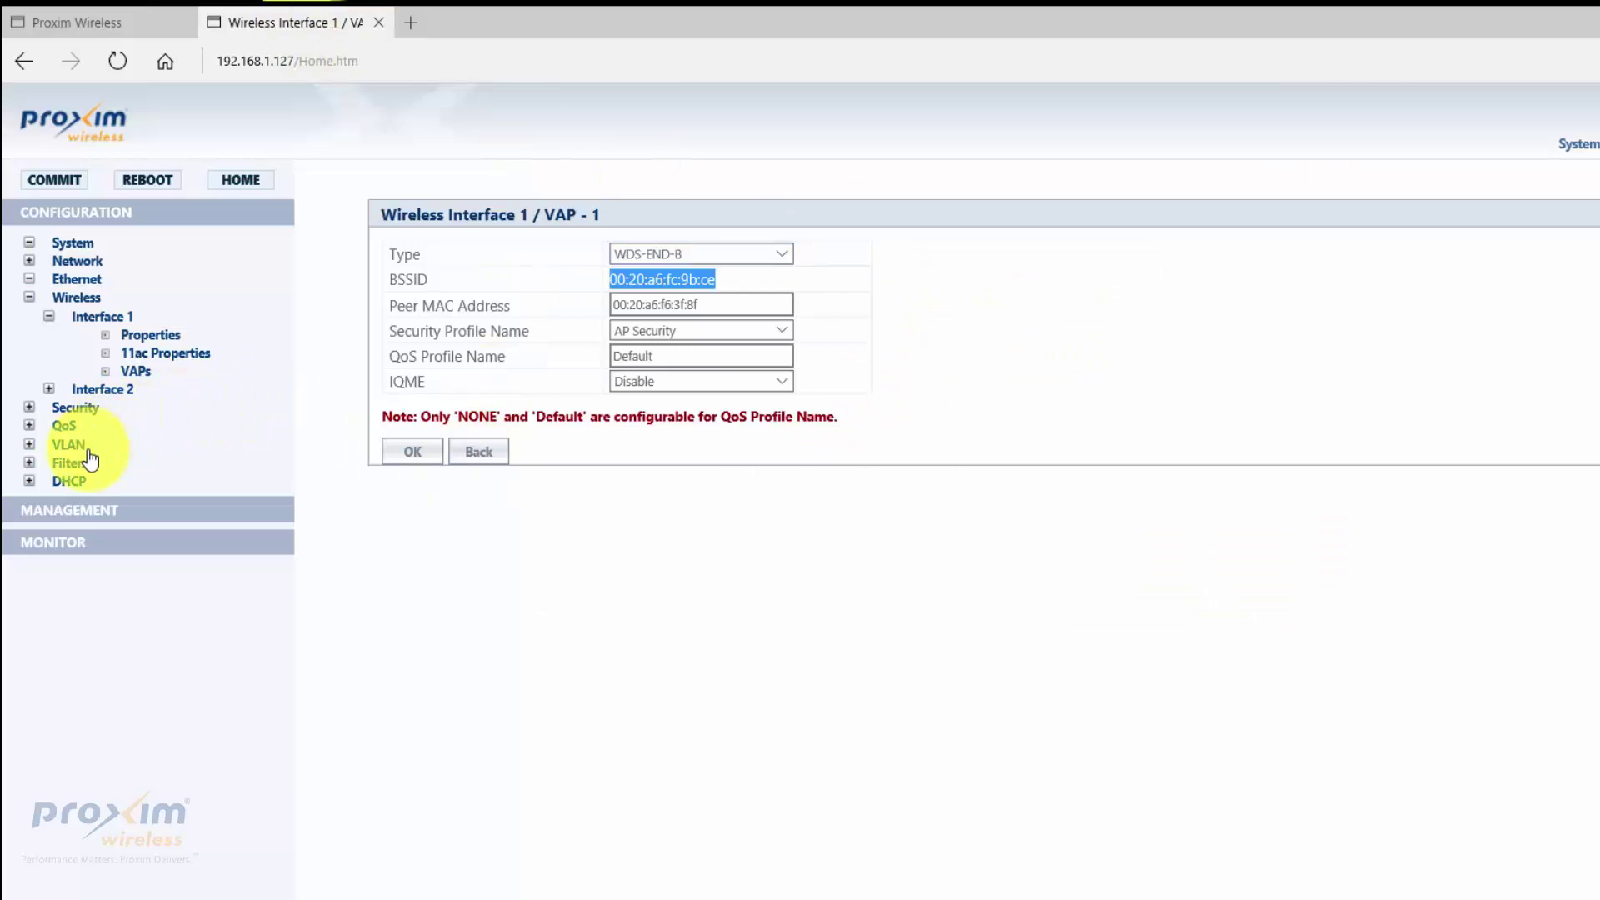
pyautogui.click(79, 408)
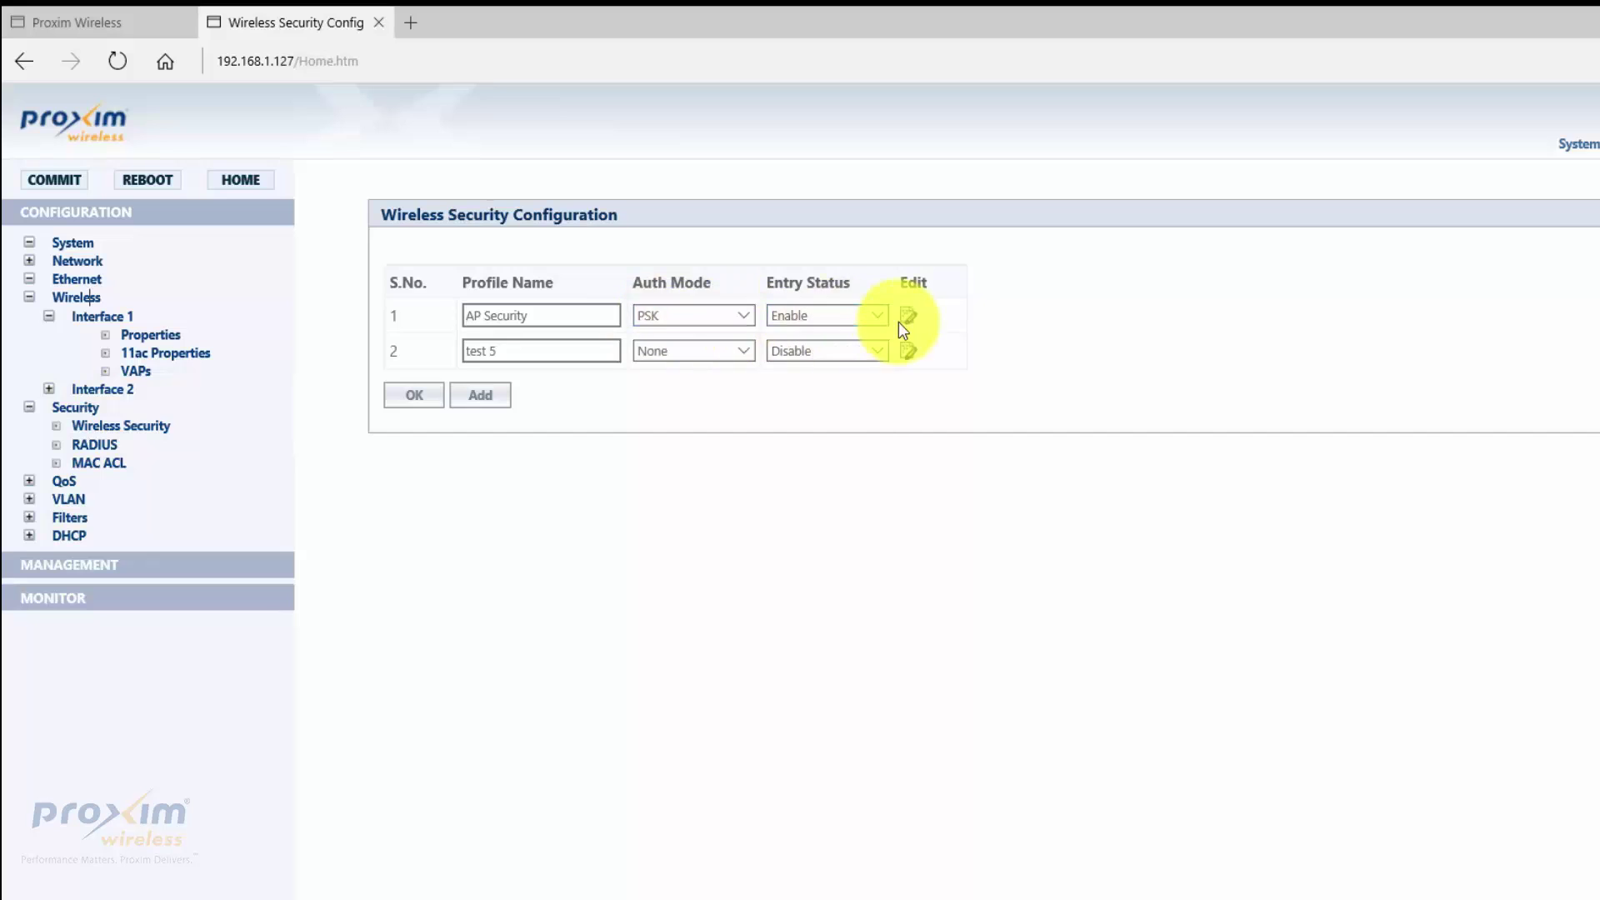
pyautogui.click(908, 316)
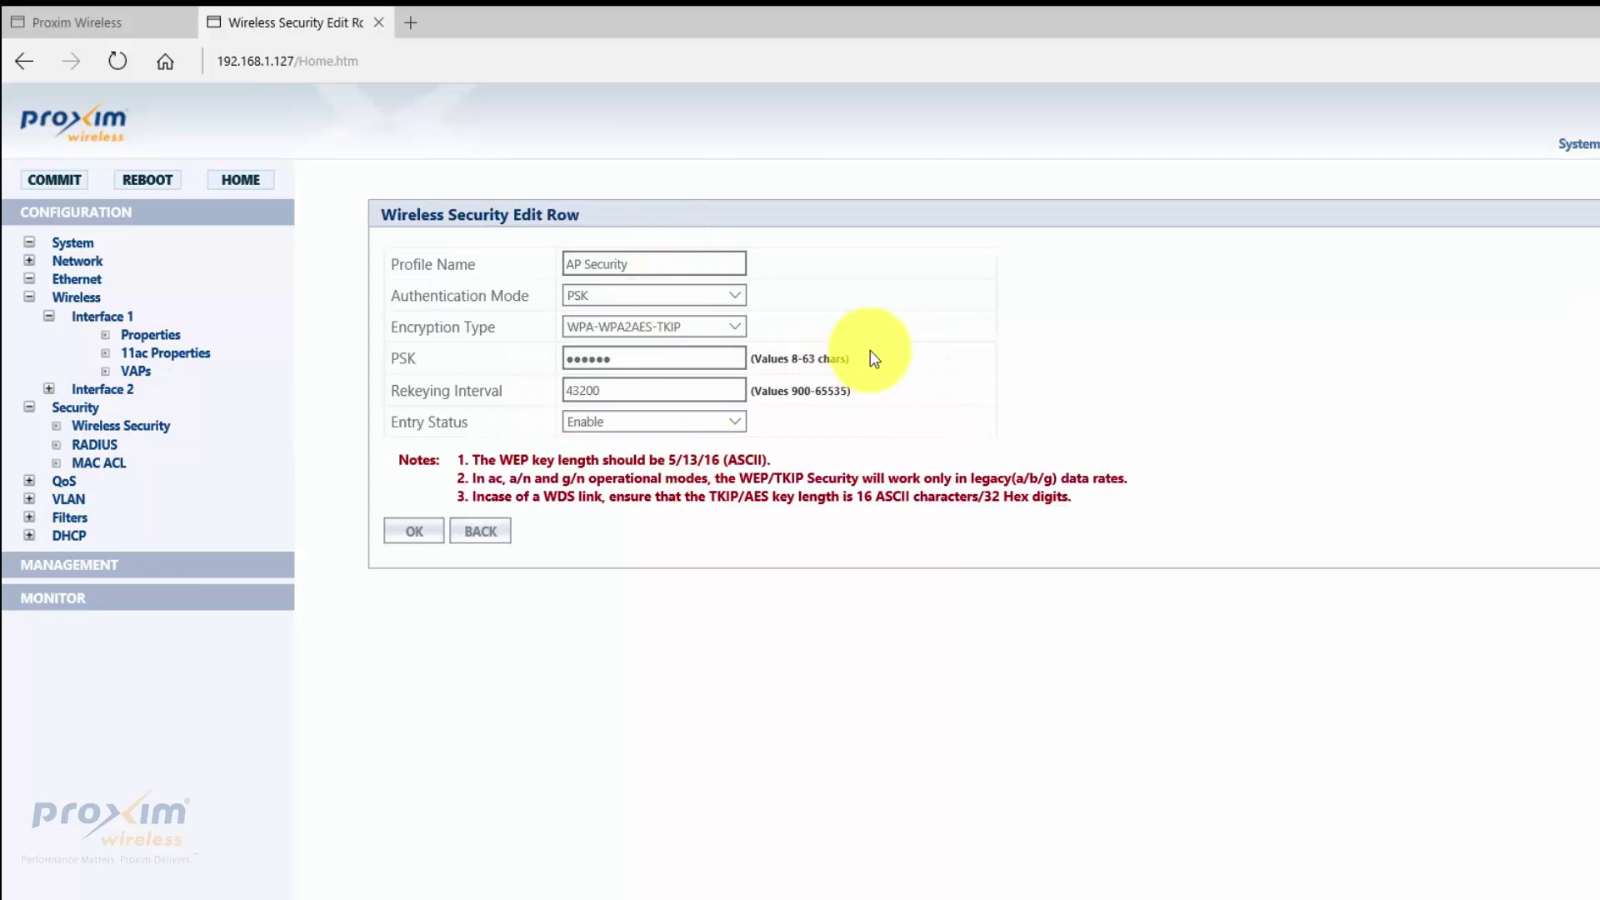
pyautogui.tripleClick(693, 264)
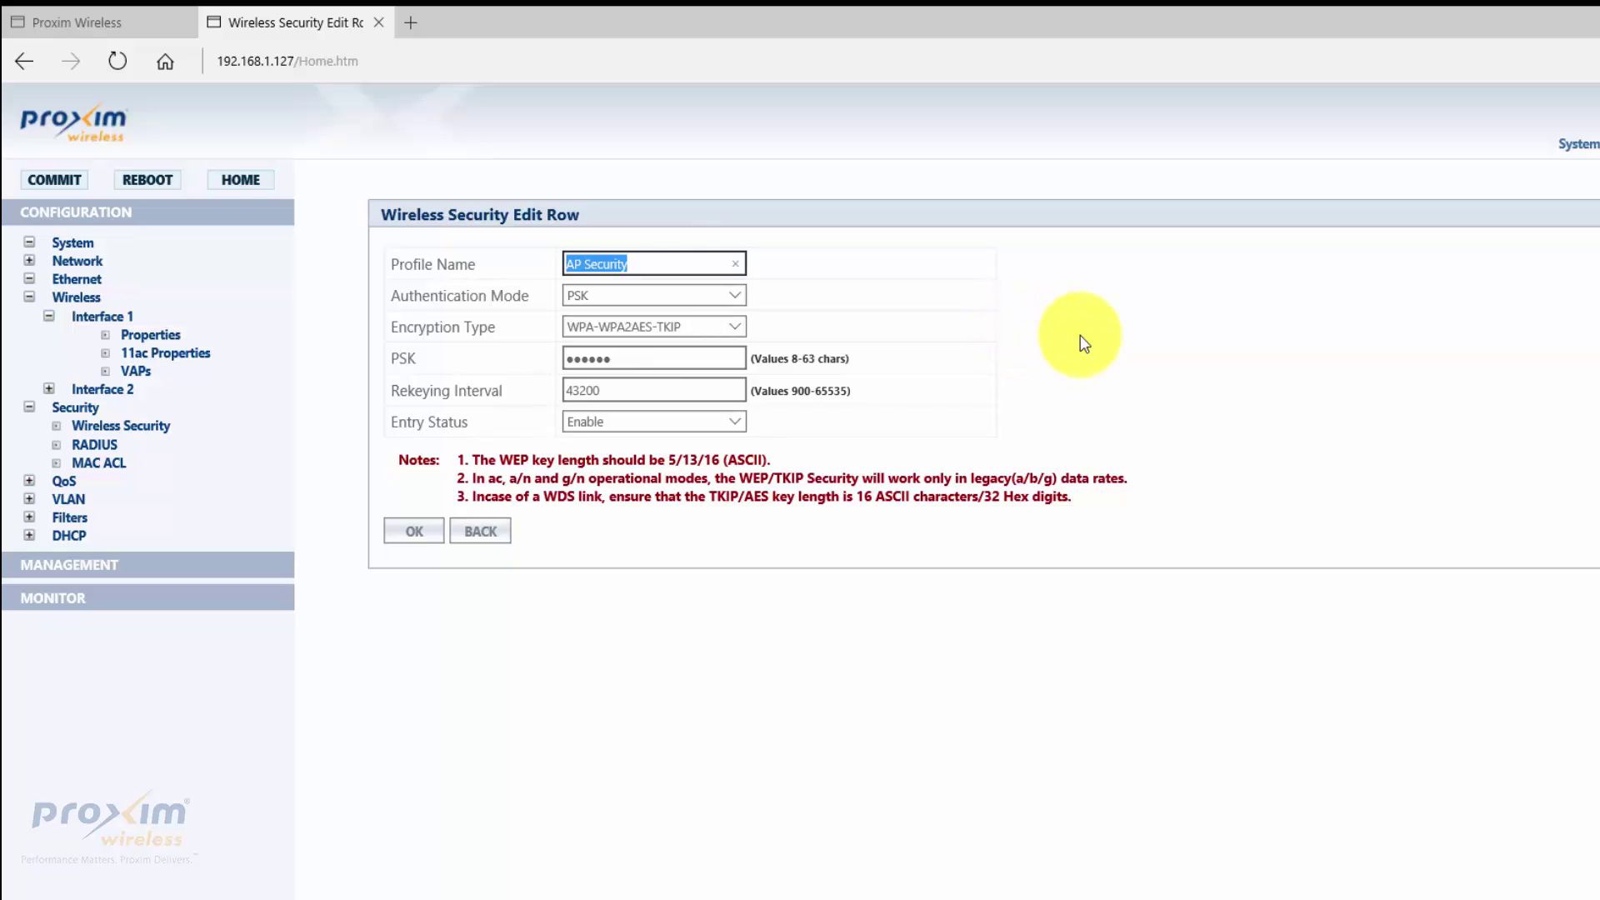
pyautogui.click(700, 328)
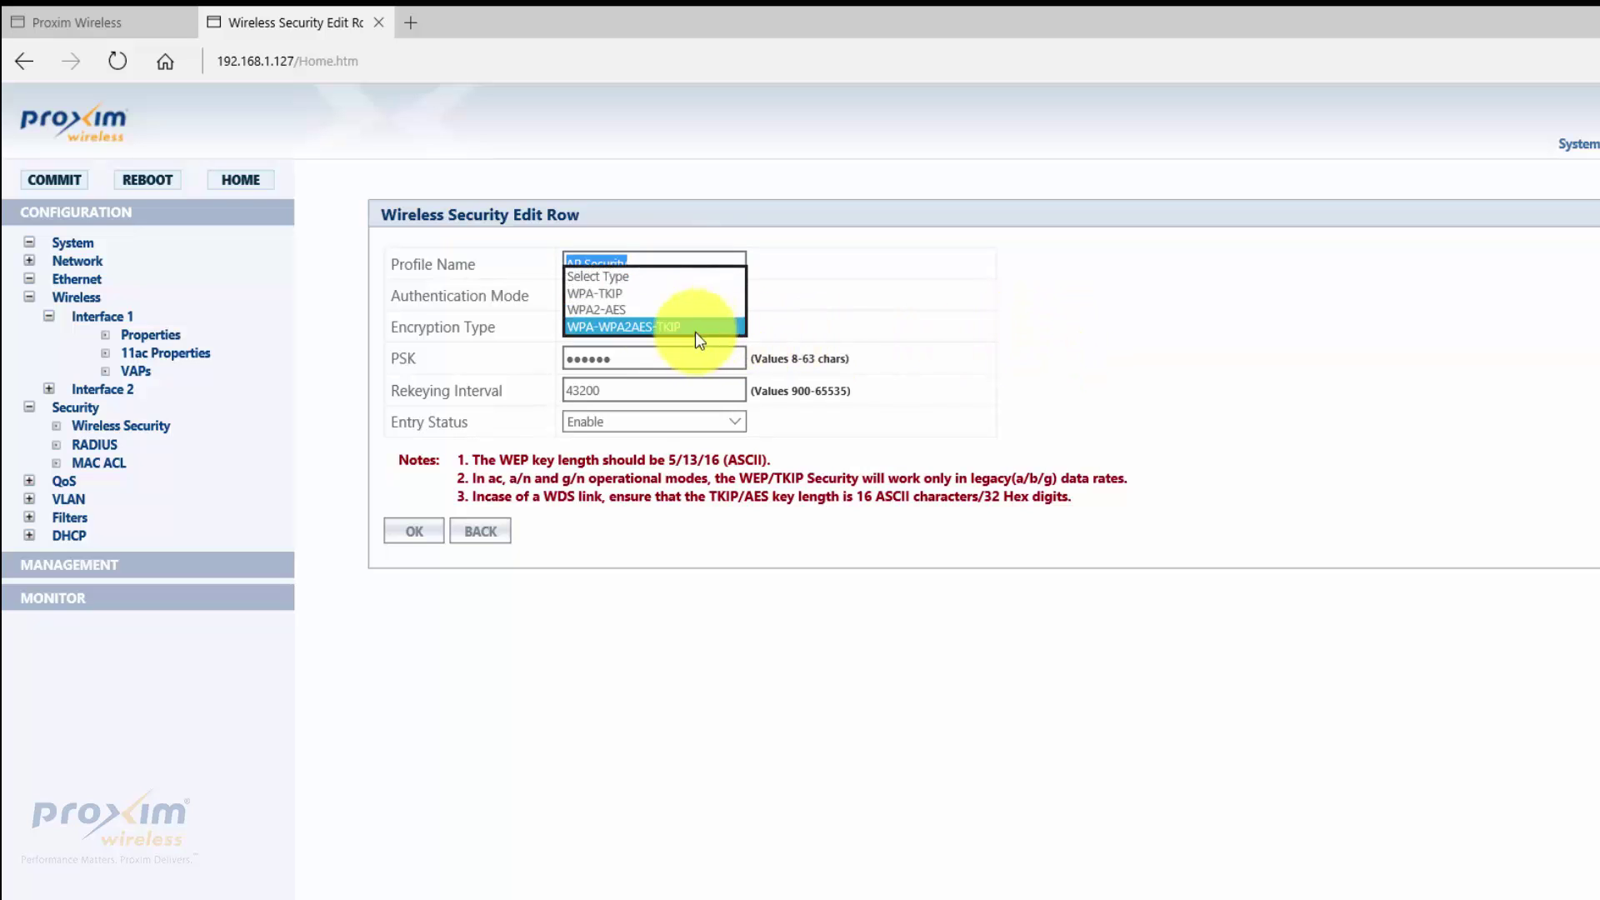
pyautogui.click(1078, 357)
pyautogui.click(678, 292)
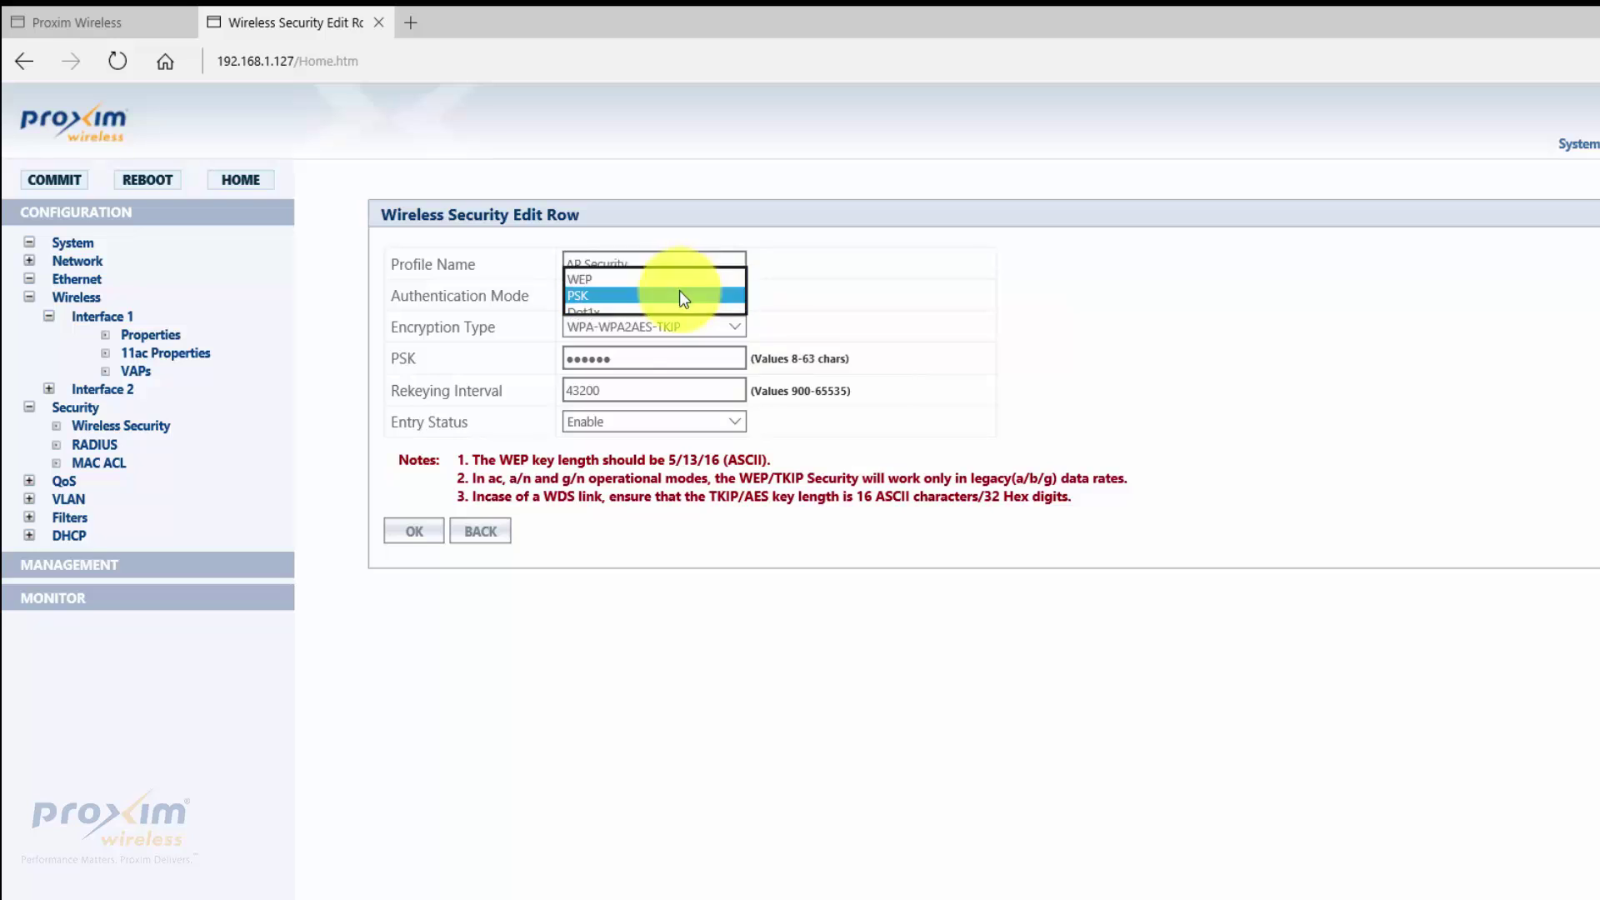
pyautogui.click(1103, 358)
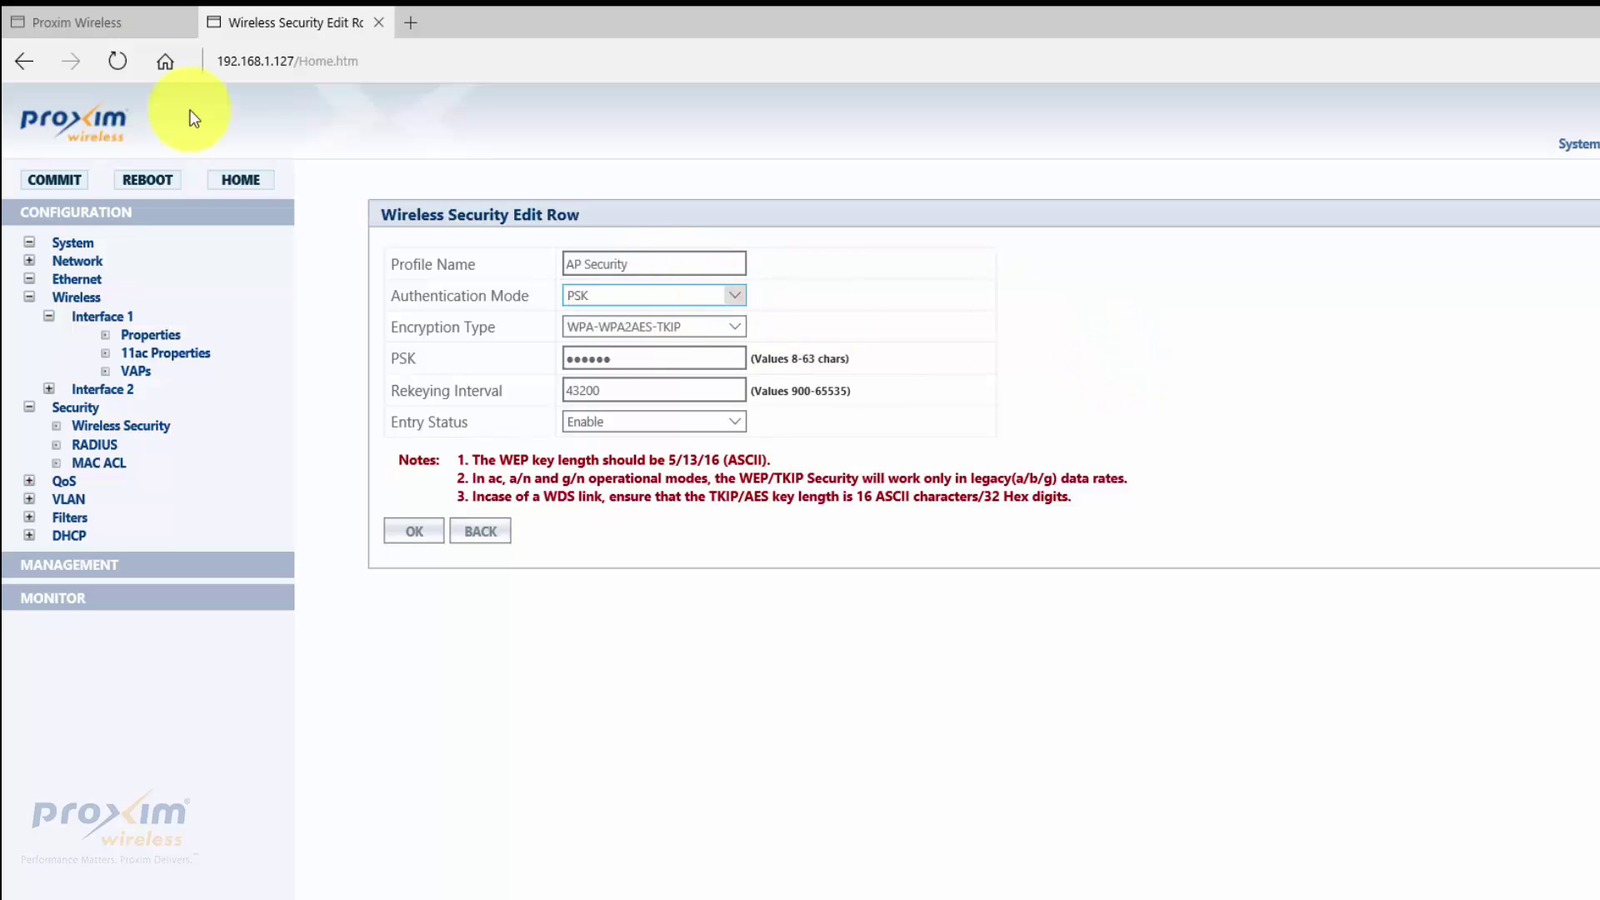
# Cancel the security profile edit on 192.168.1.116, then review the settings of 5 GHz VAP 1 and close them without changes.
pyautogui.click(126, 23)
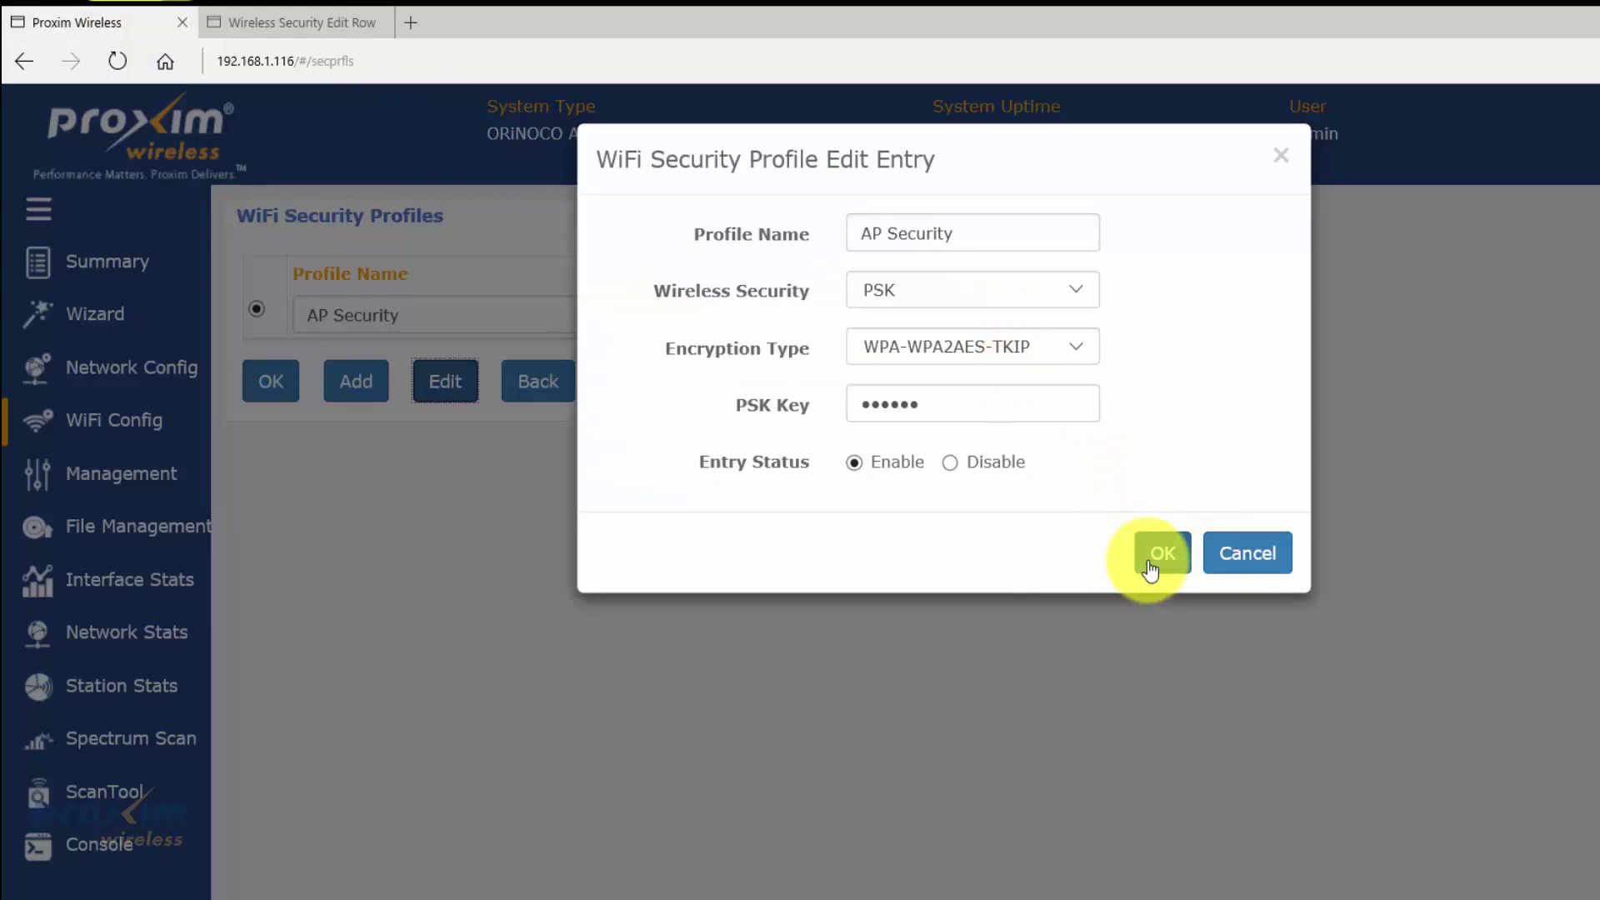
pyautogui.click(1247, 555)
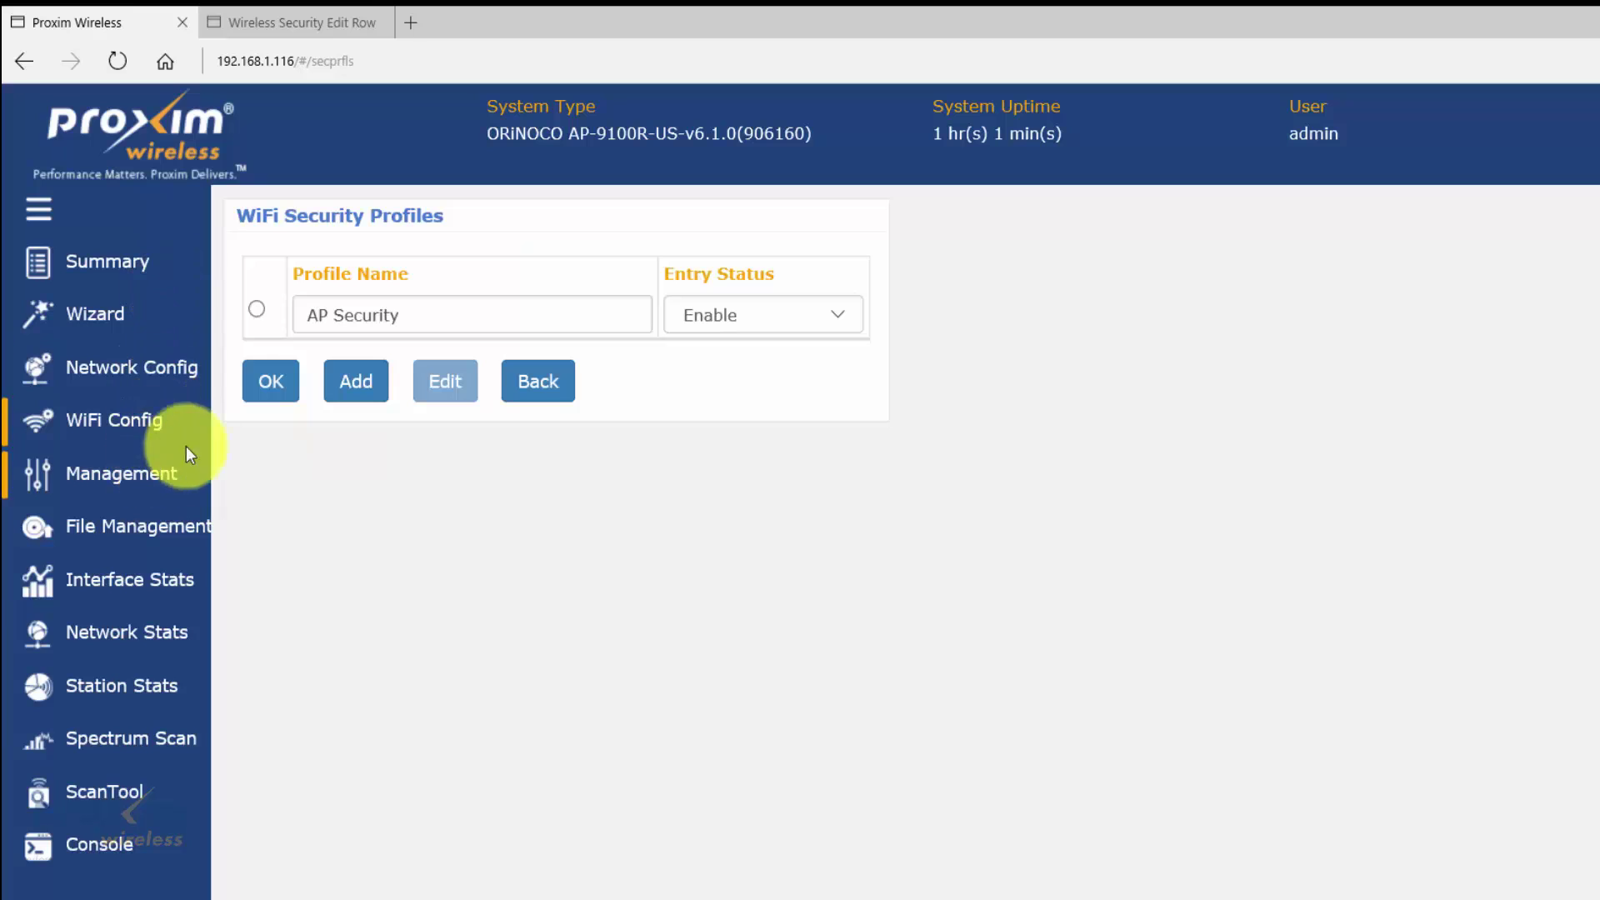
pyautogui.click(95, 420)
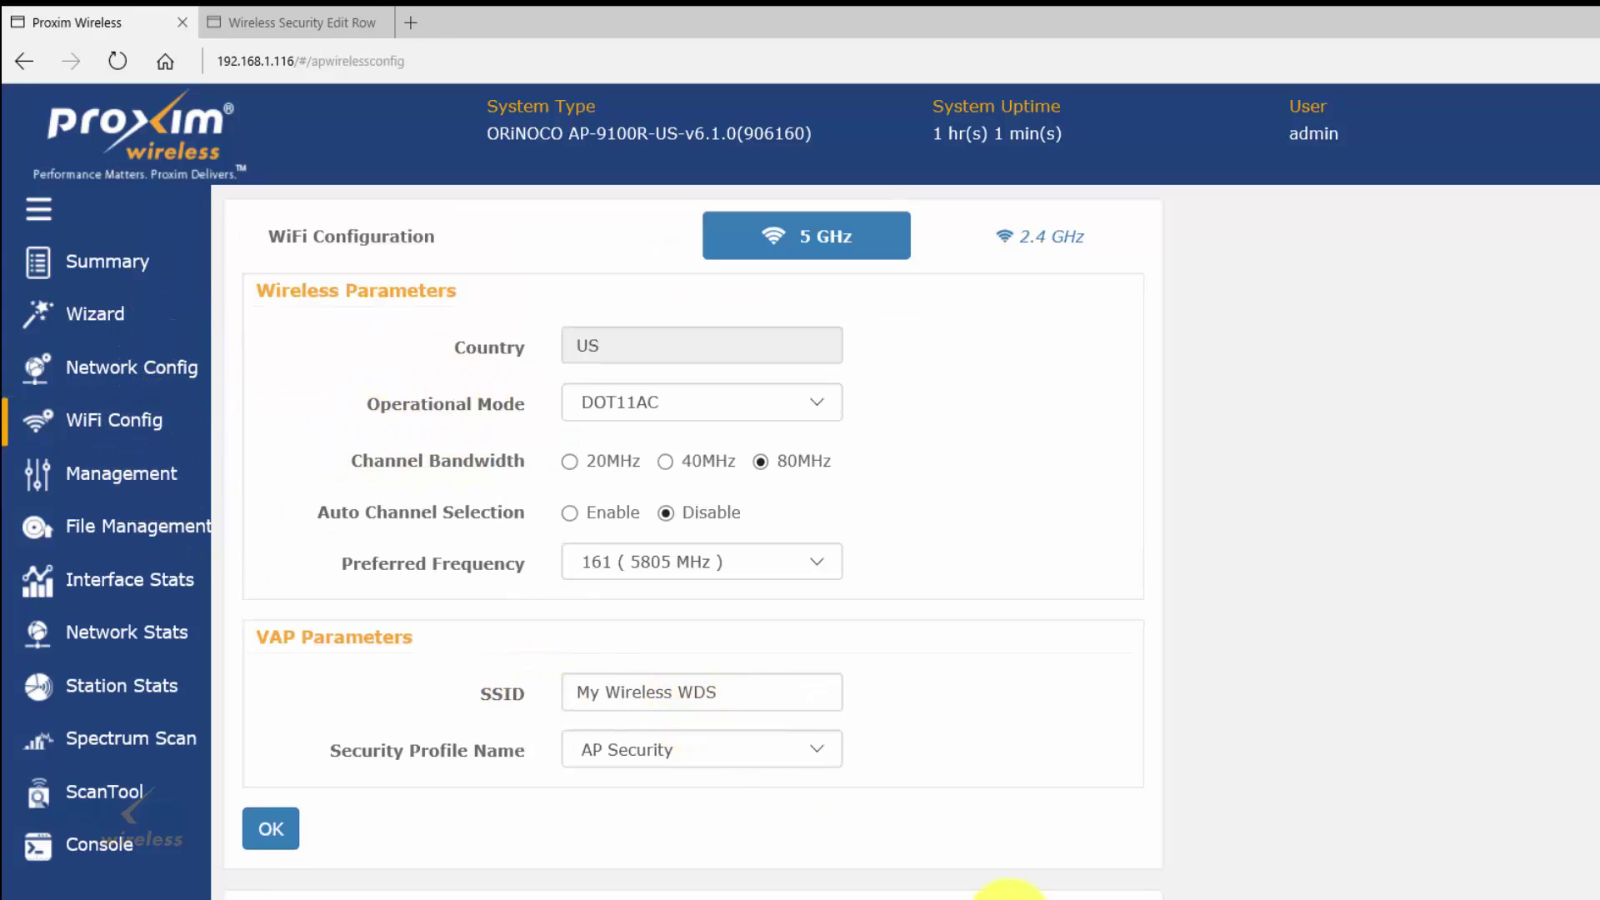
pyautogui.click(1011, 896)
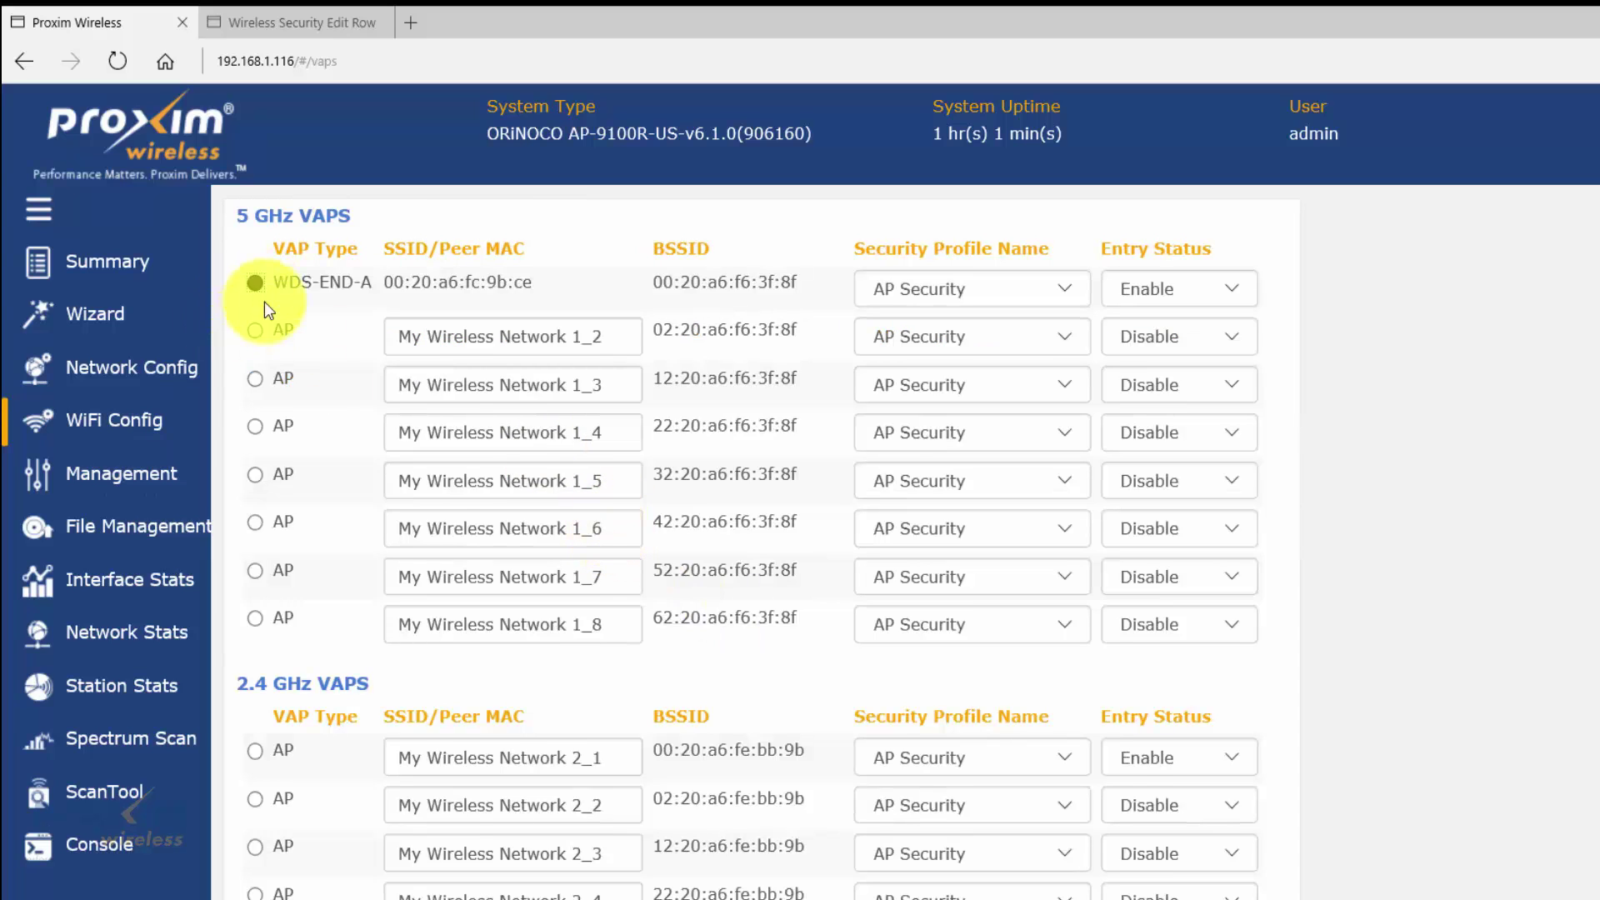
pyautogui.scroll(-2, 633, 783)
pyautogui.click(822, 558)
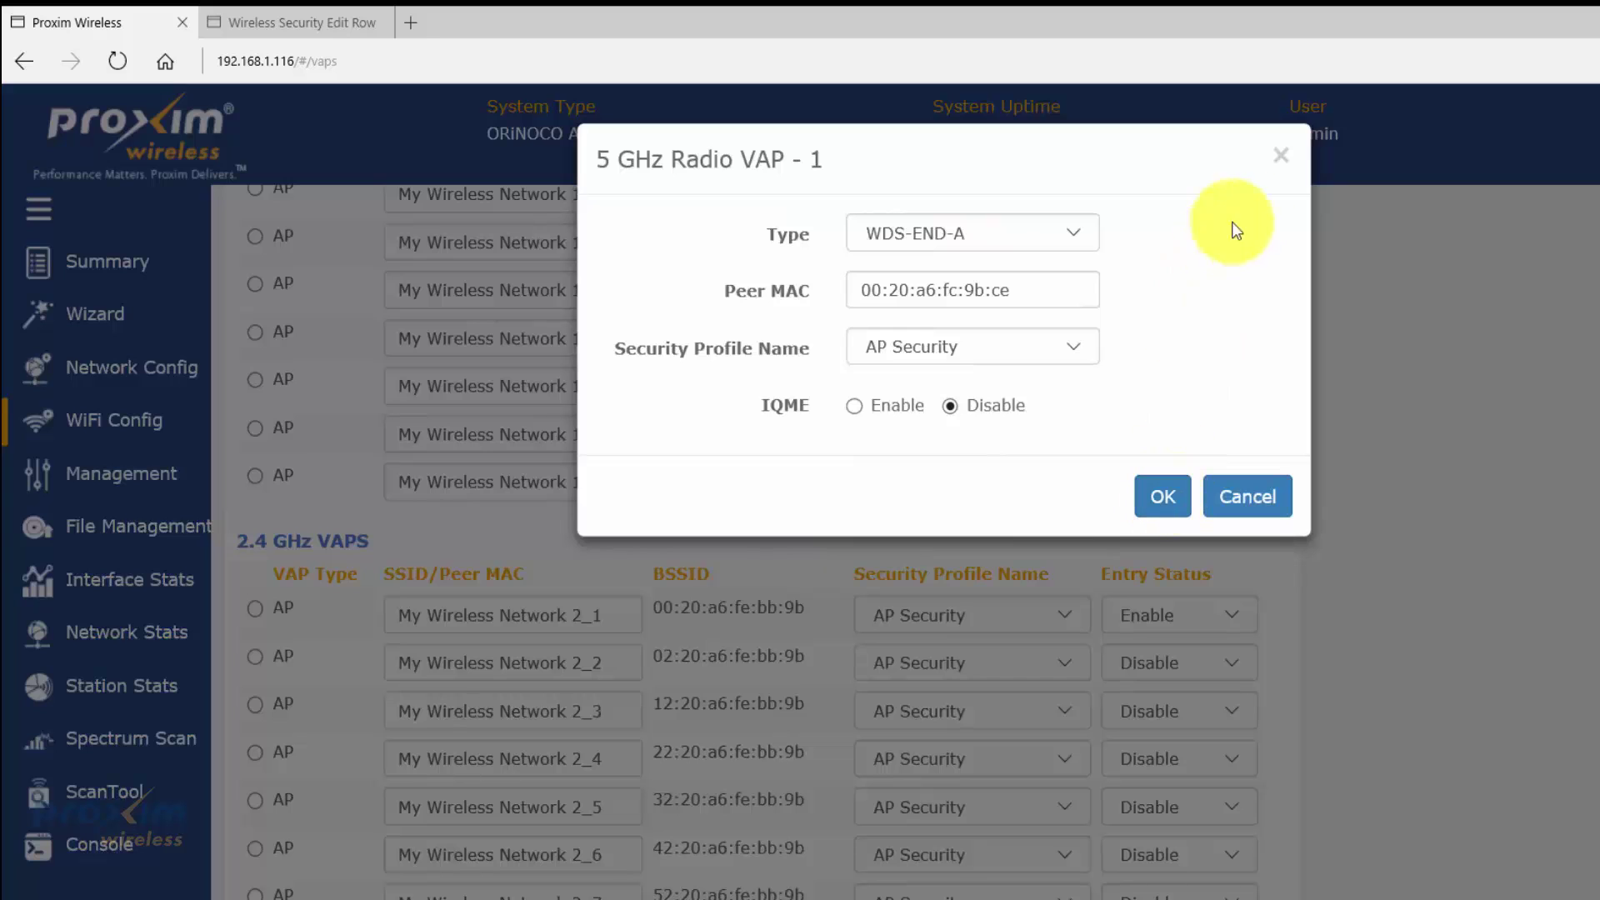
pyautogui.click(1280, 156)
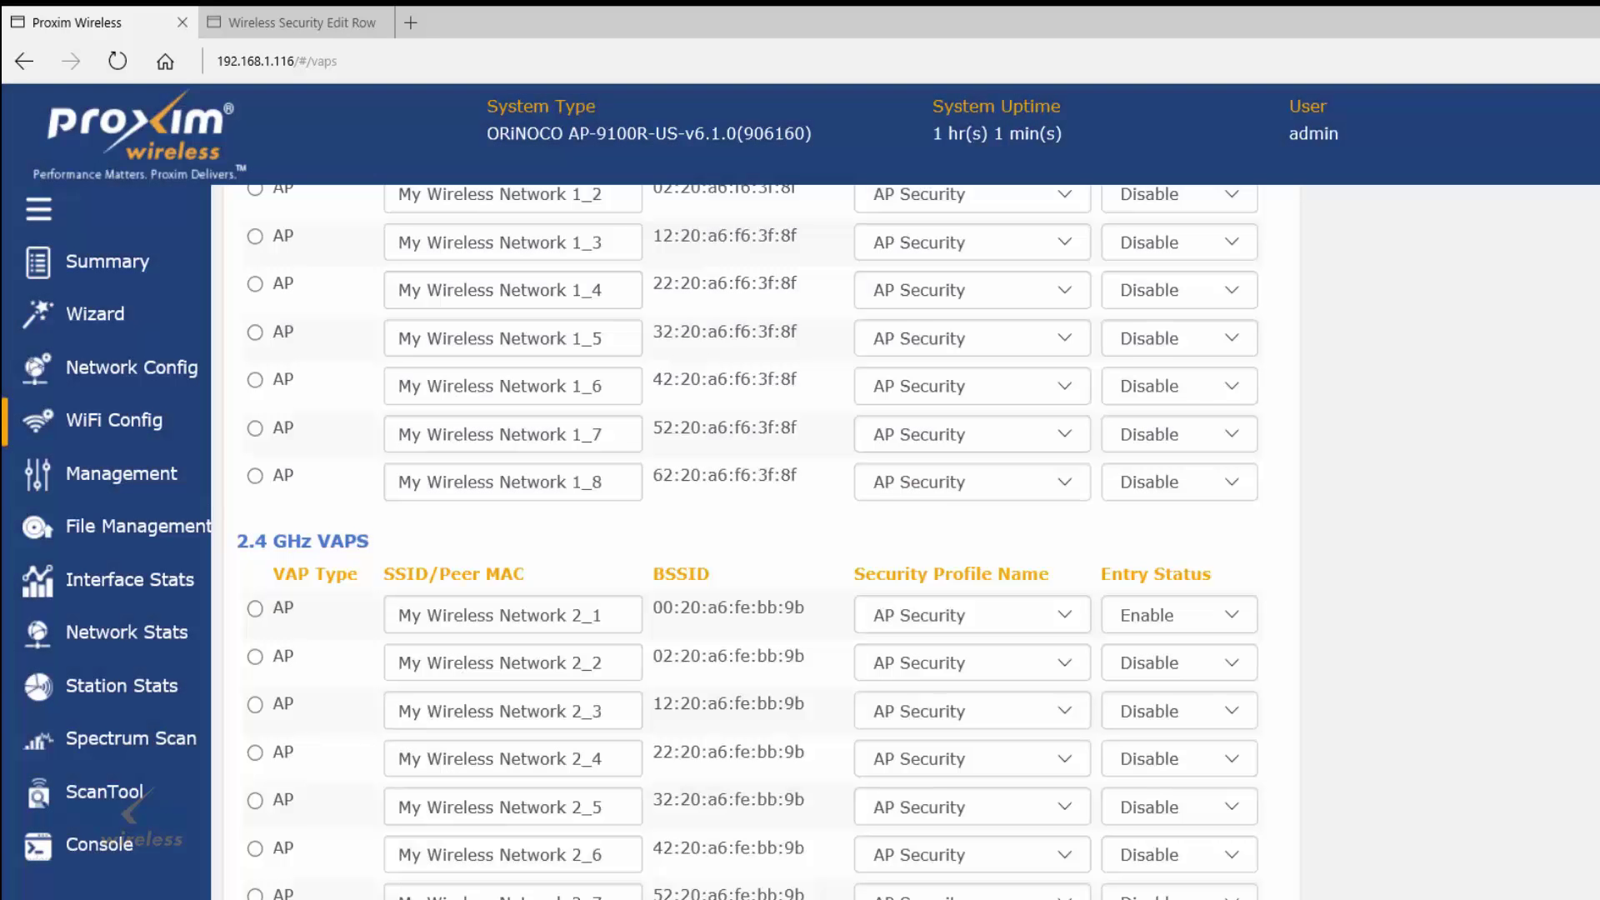
pyautogui.click(269, 24)
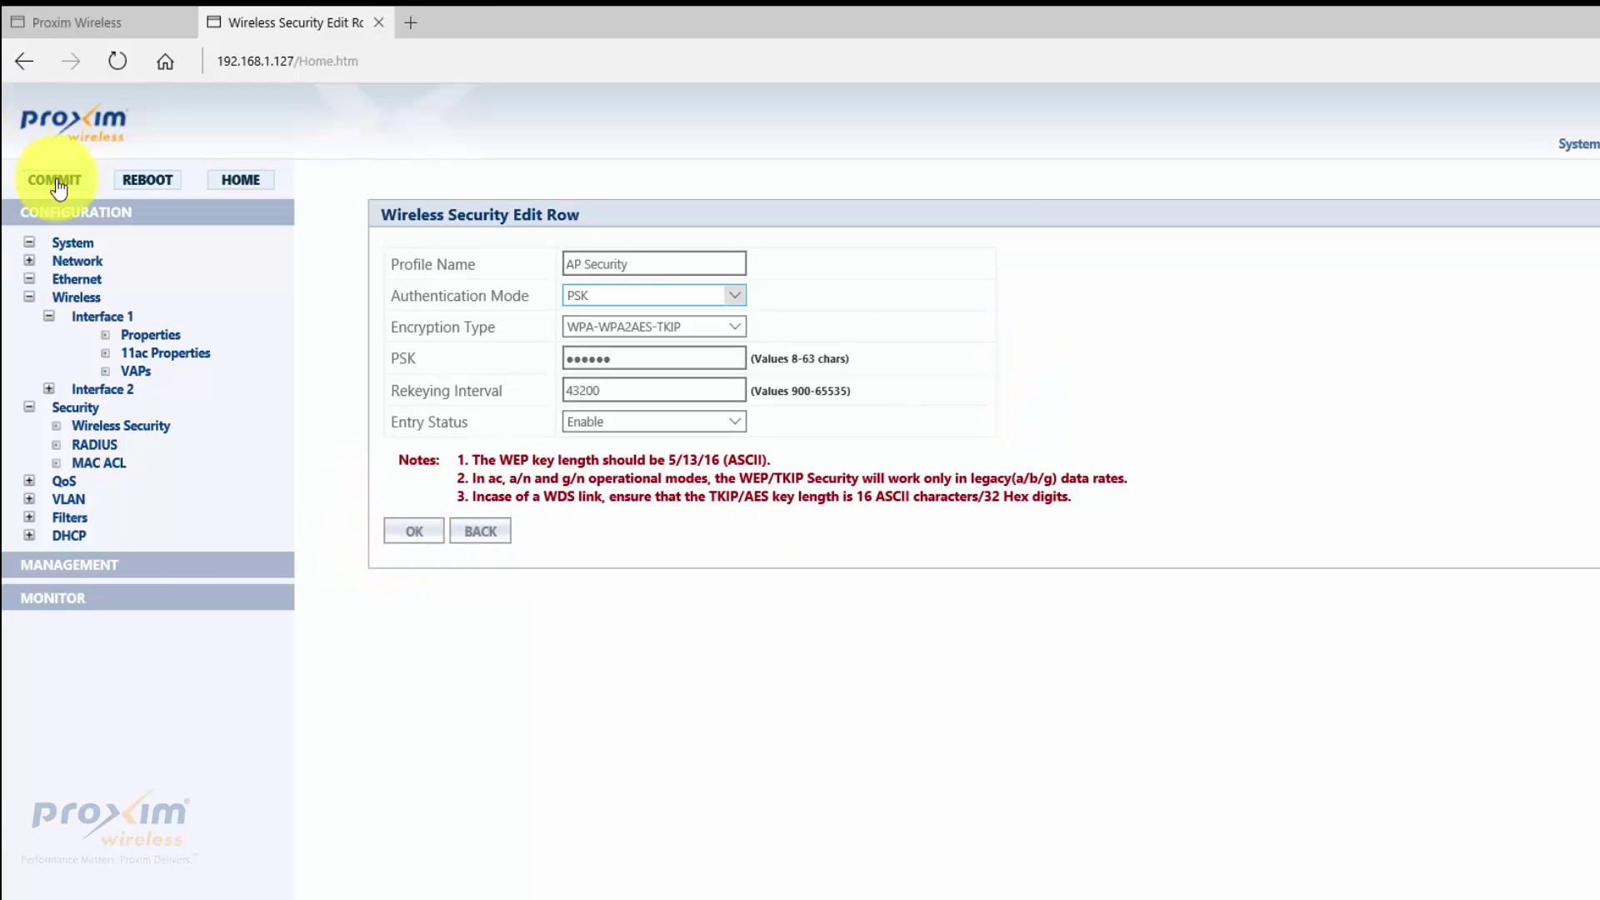
pyautogui.click(1023, 380)
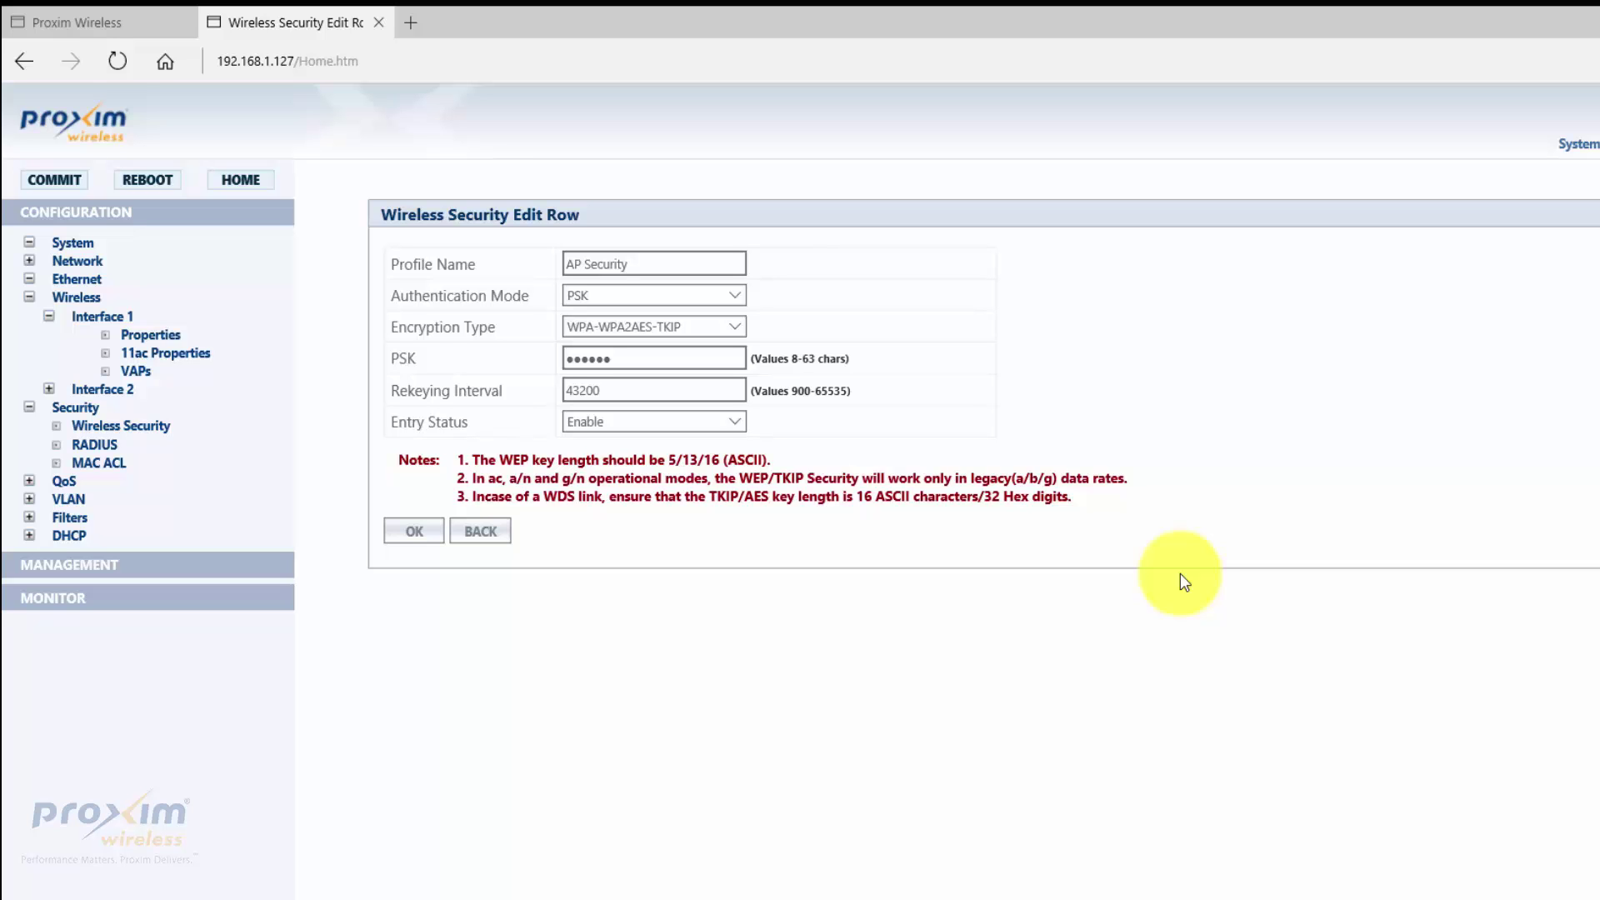
# Check the device summary and station statistics of 192.168.1.116, displaying the detailed statistics of the WDS-END-A station.
pyautogui.click(114, 28)
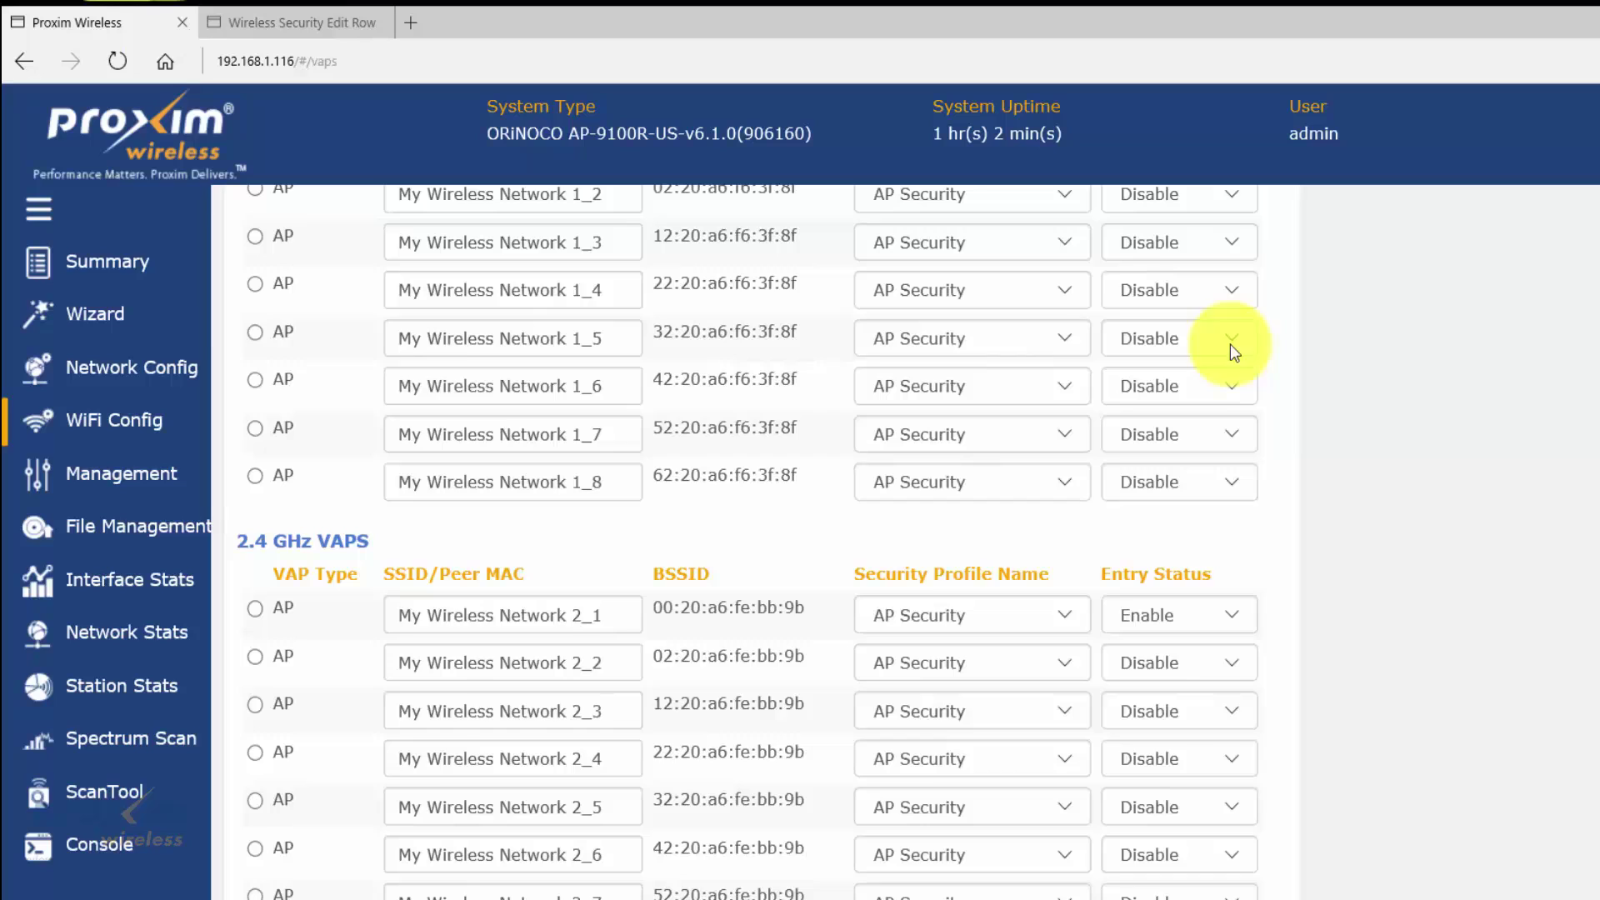
pyautogui.click(104, 265)
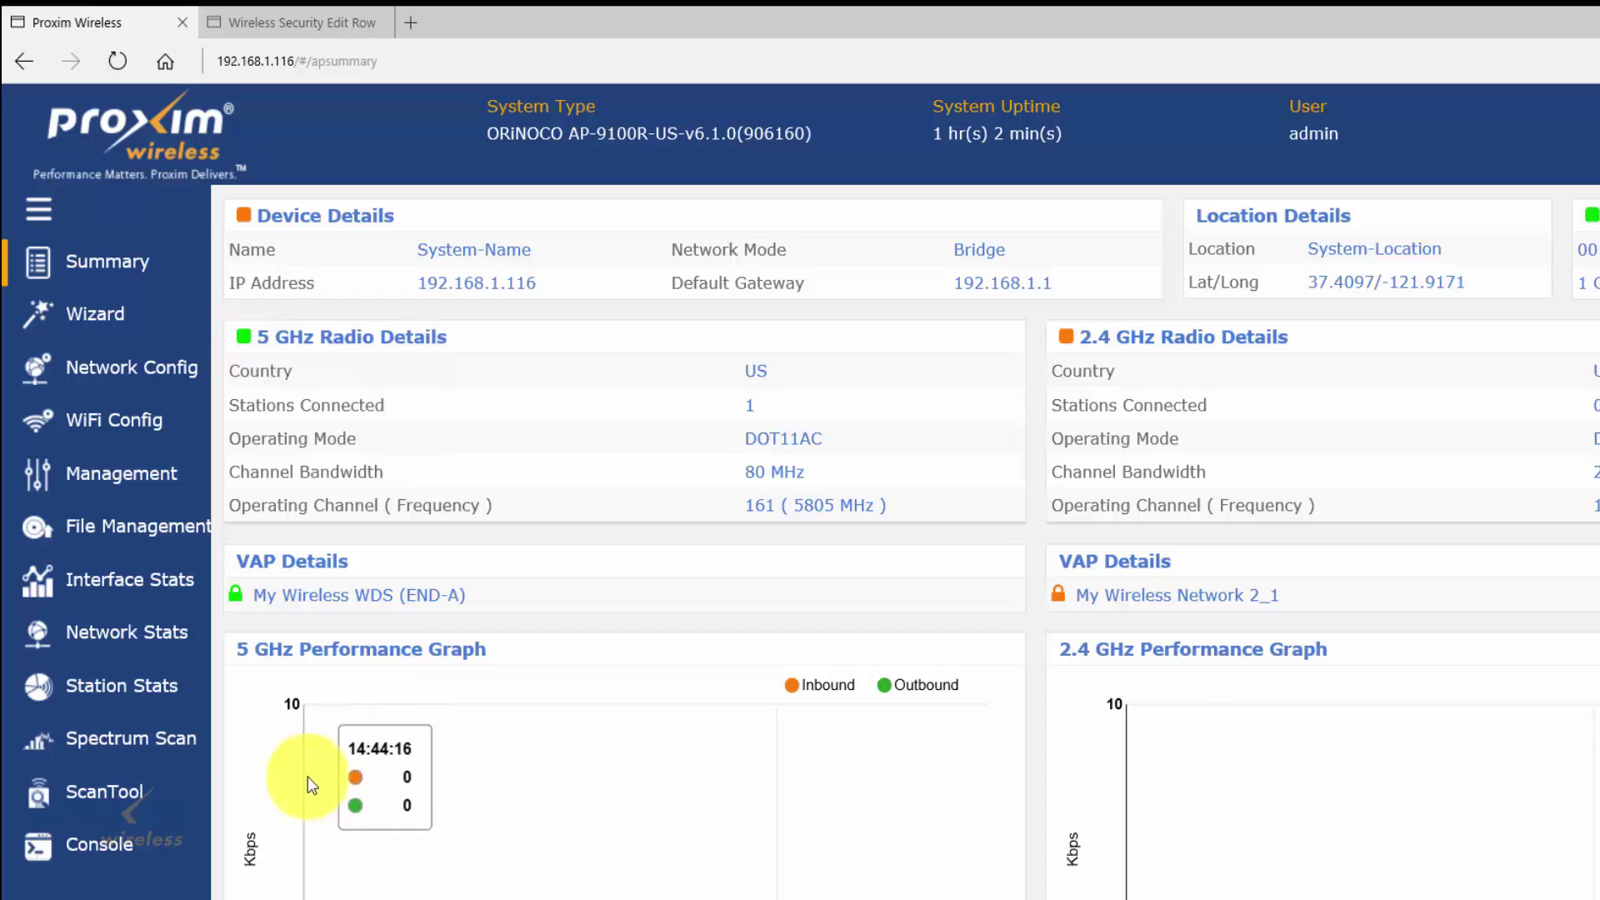
pyautogui.click(163, 700)
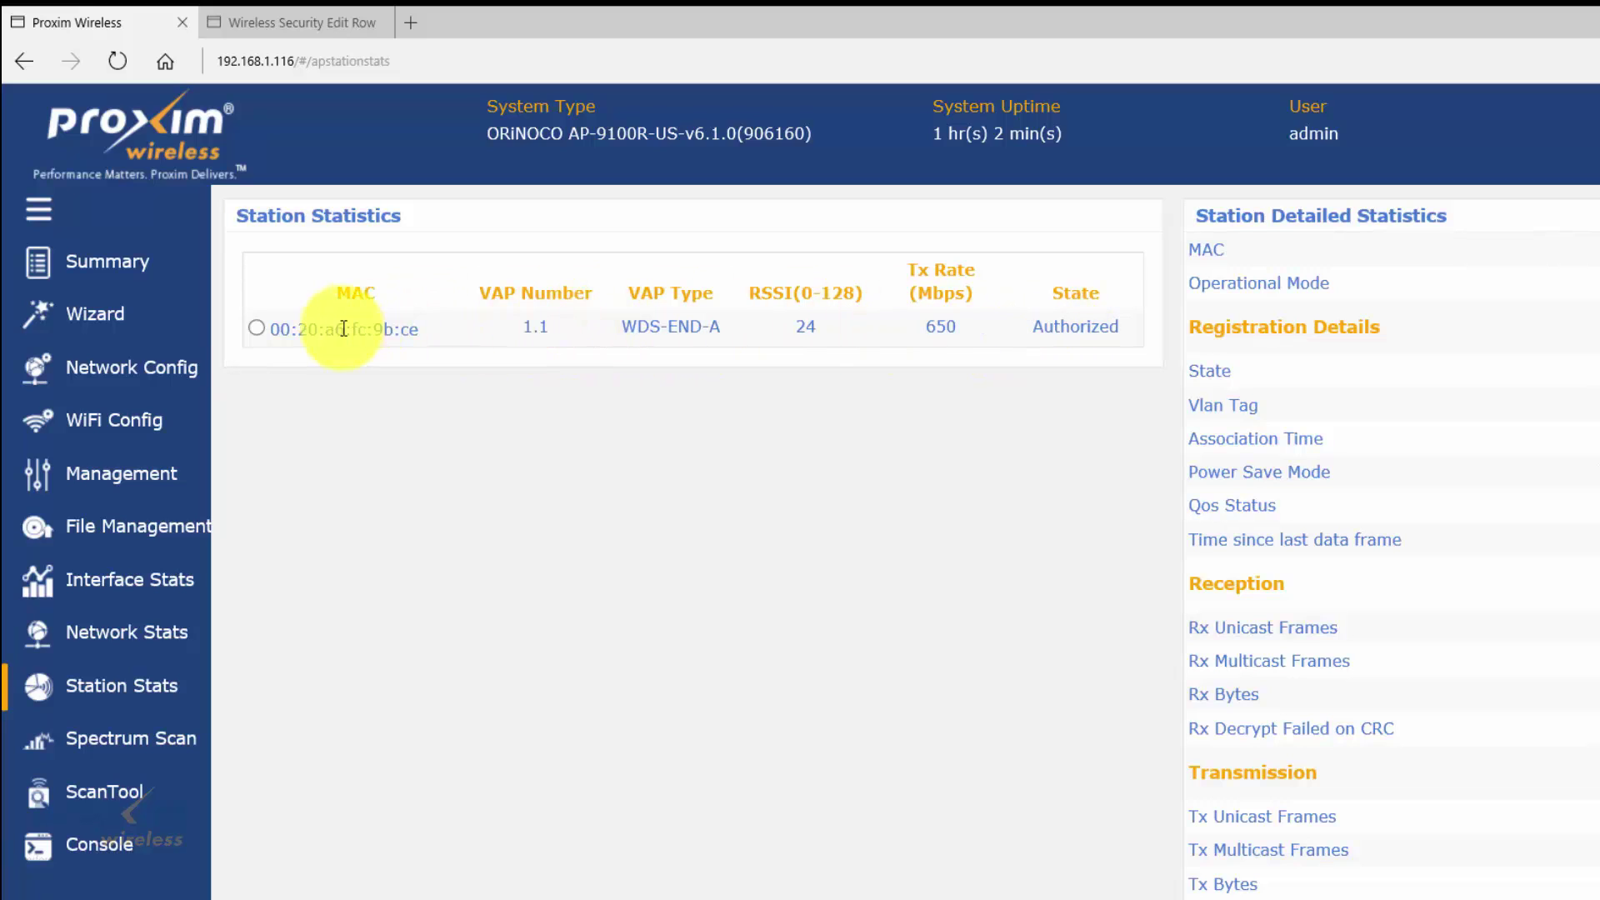
pyautogui.click(256, 327)
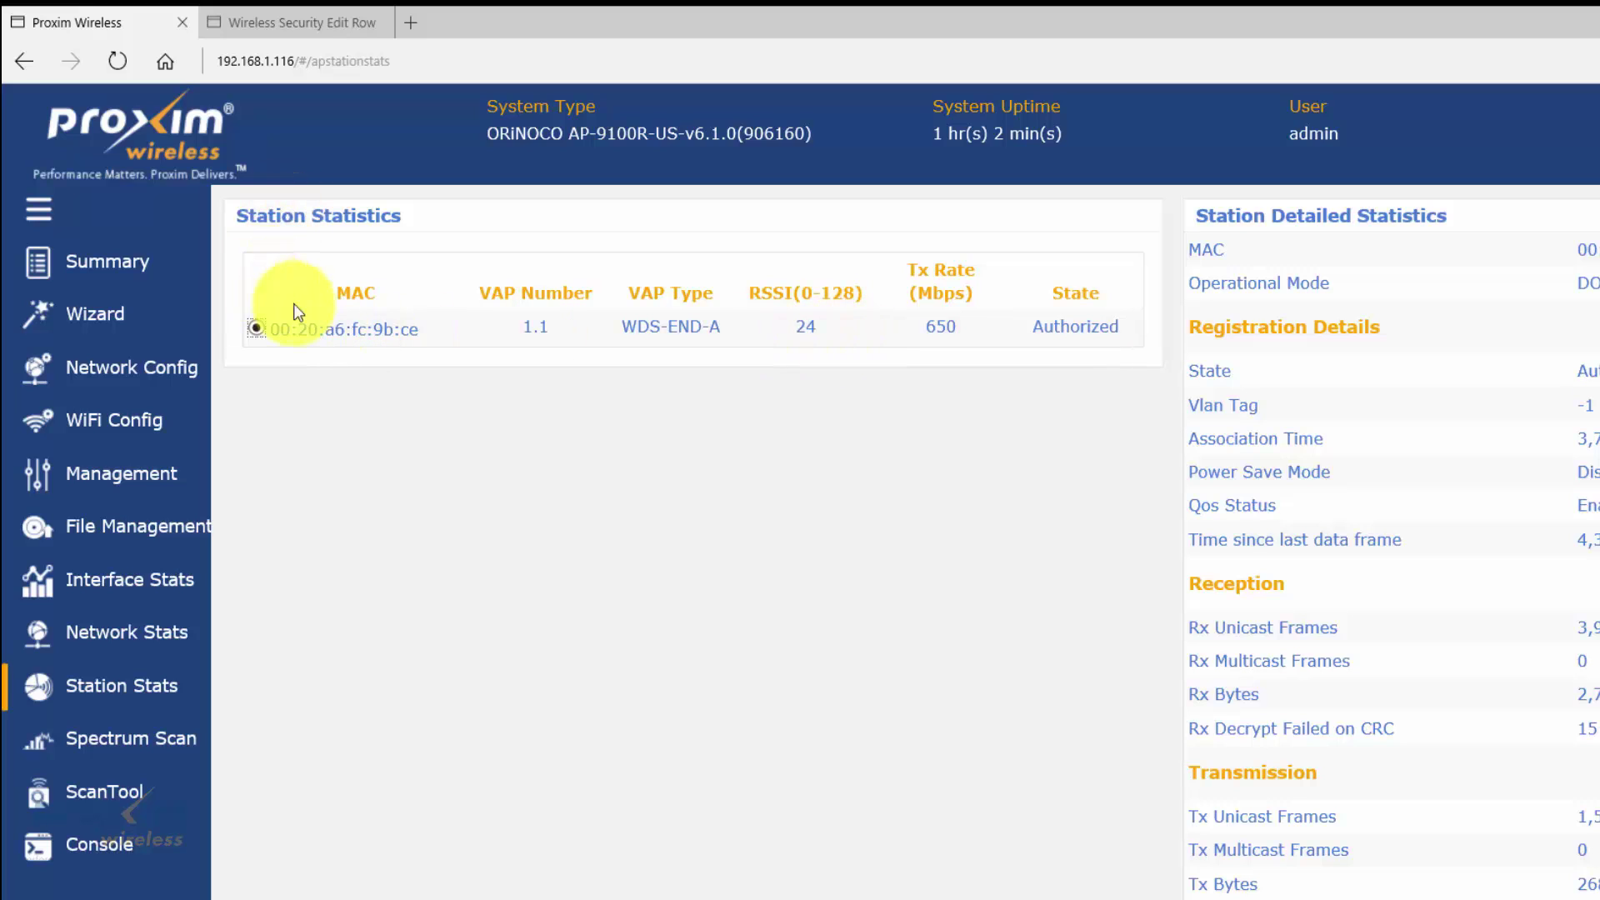
# Open the station statistics of the access point at 192.168.1.127 to check its WDS link.
pyautogui.click(298, 25)
pyautogui.click(71, 597)
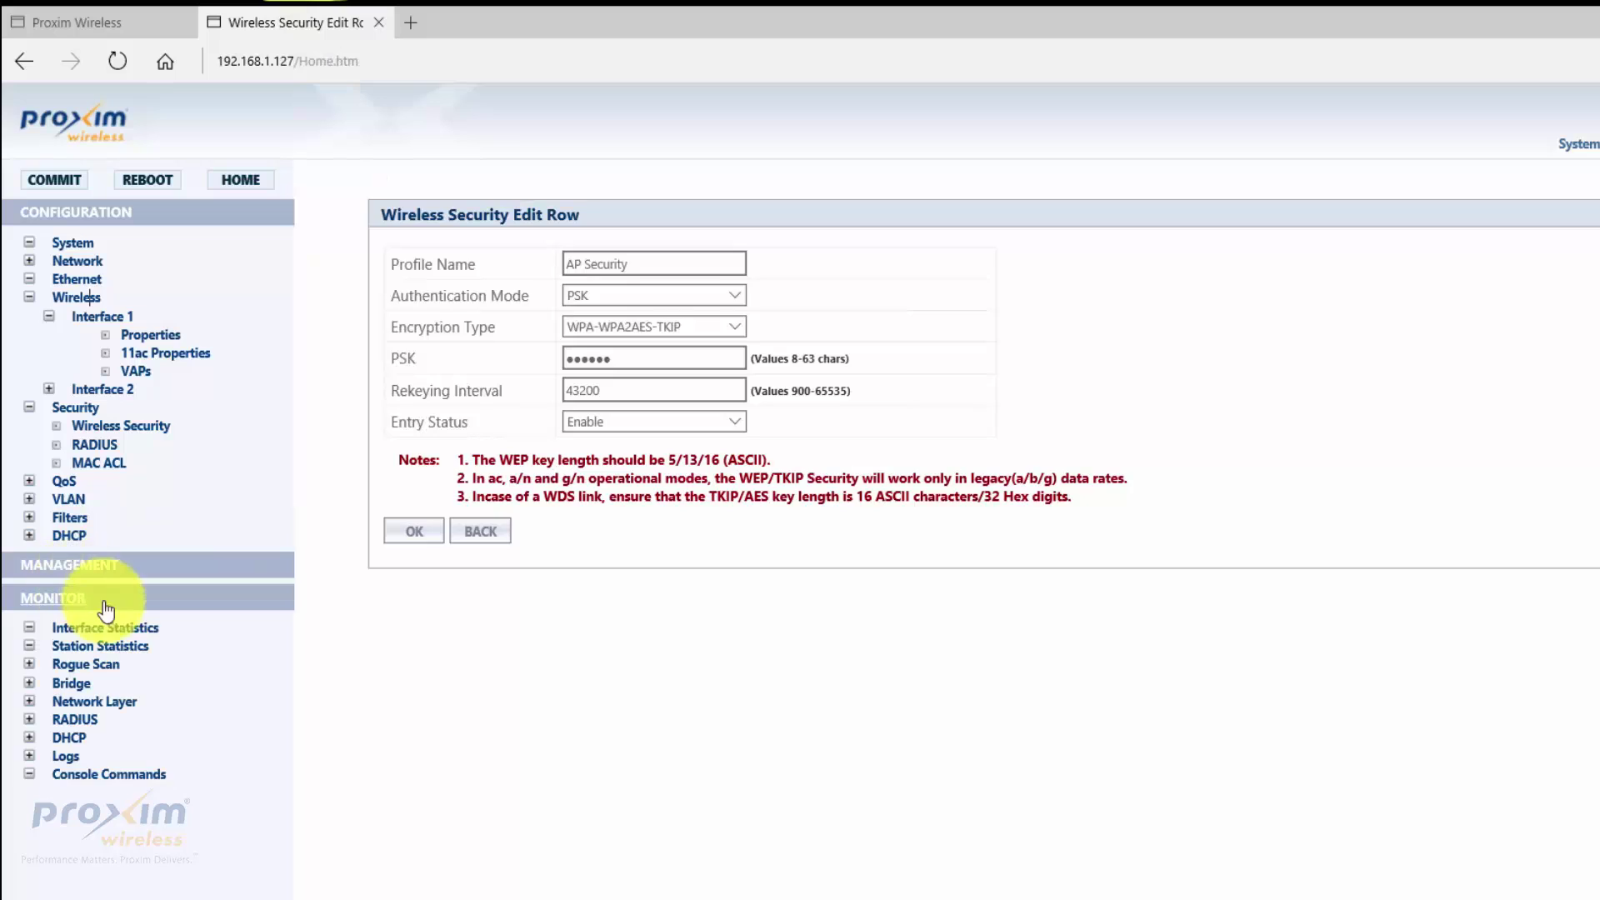
pyautogui.click(134, 649)
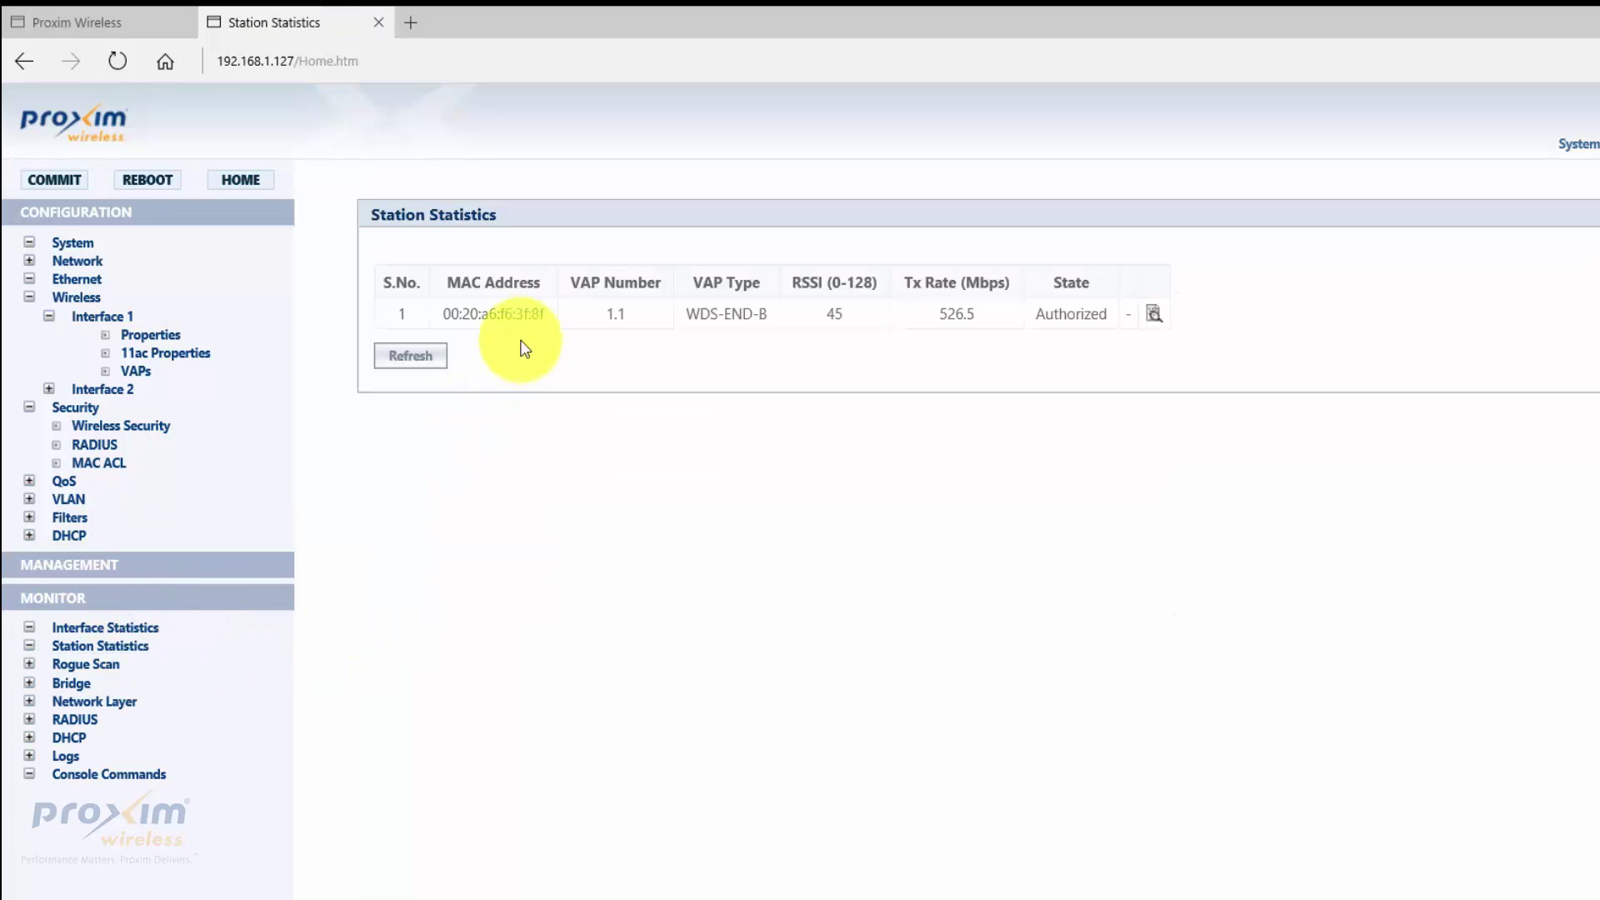